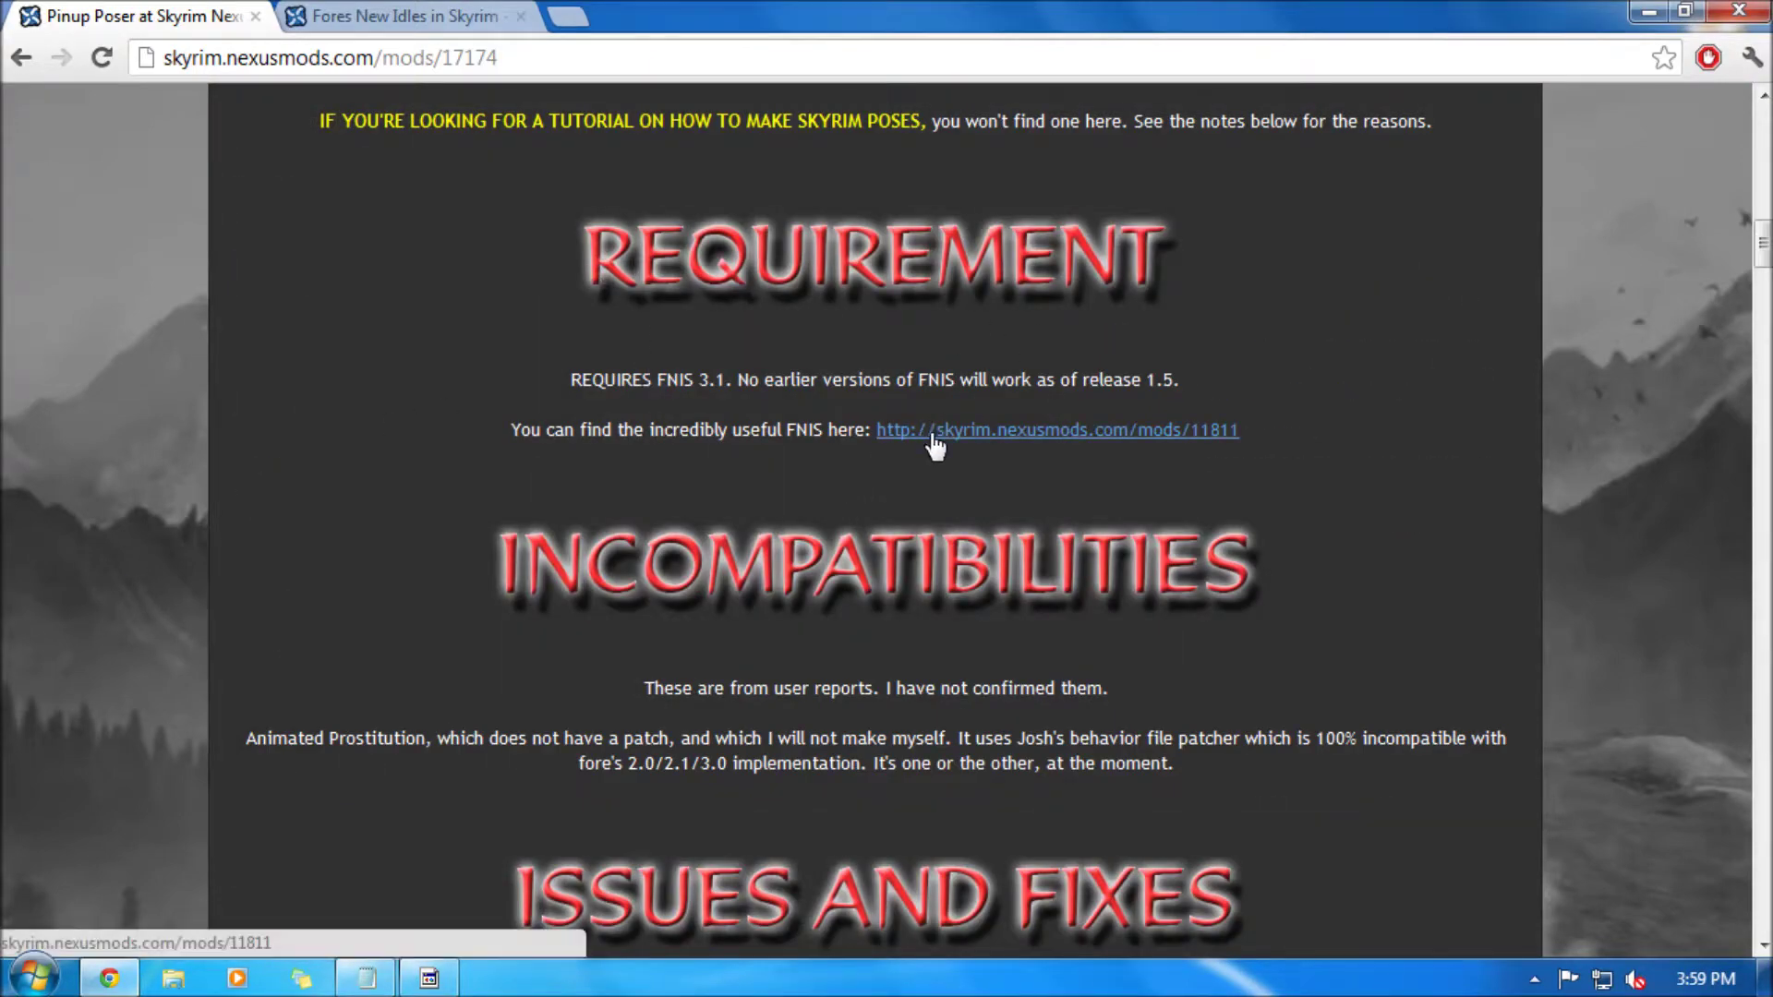
# From the Fores New Idles files list, send FNIS Behavior Files V3_1_1 to the mod manager.
pyautogui.click(334, 19)
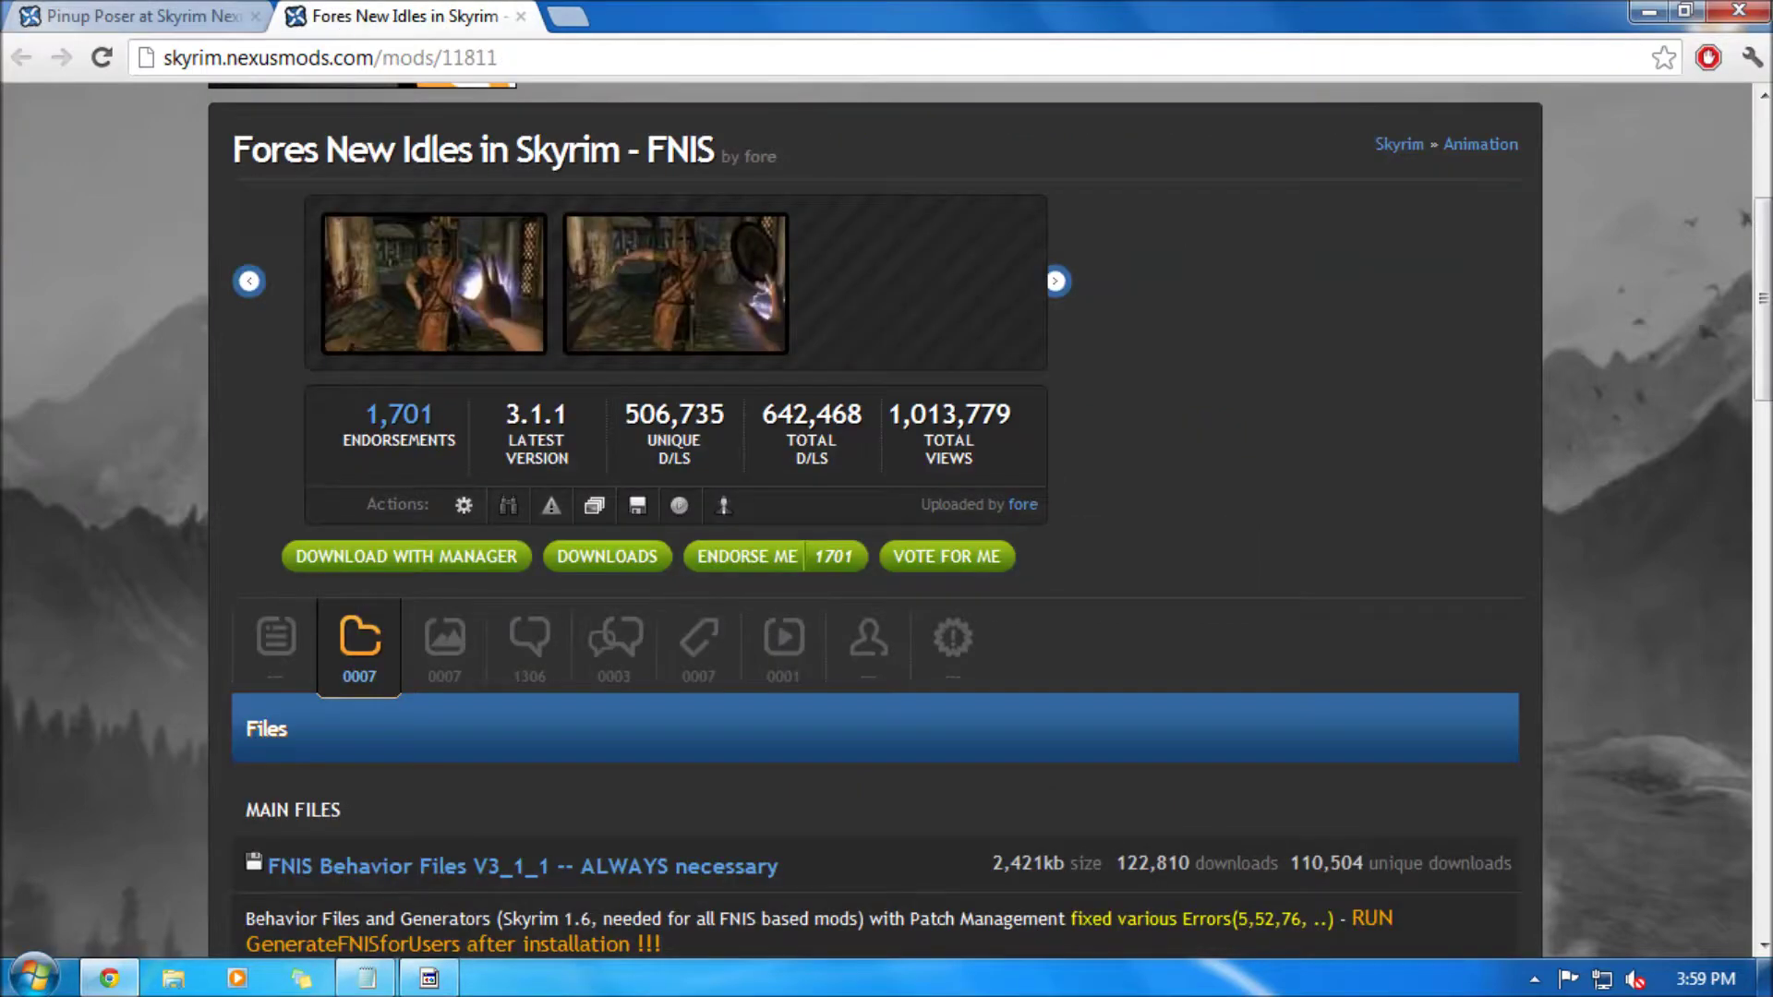
pyautogui.moveTo(233, 148); pyautogui.dragTo(716, 148)
pyautogui.click(416, 236)
pyautogui.scroll(-2, 375, 374)
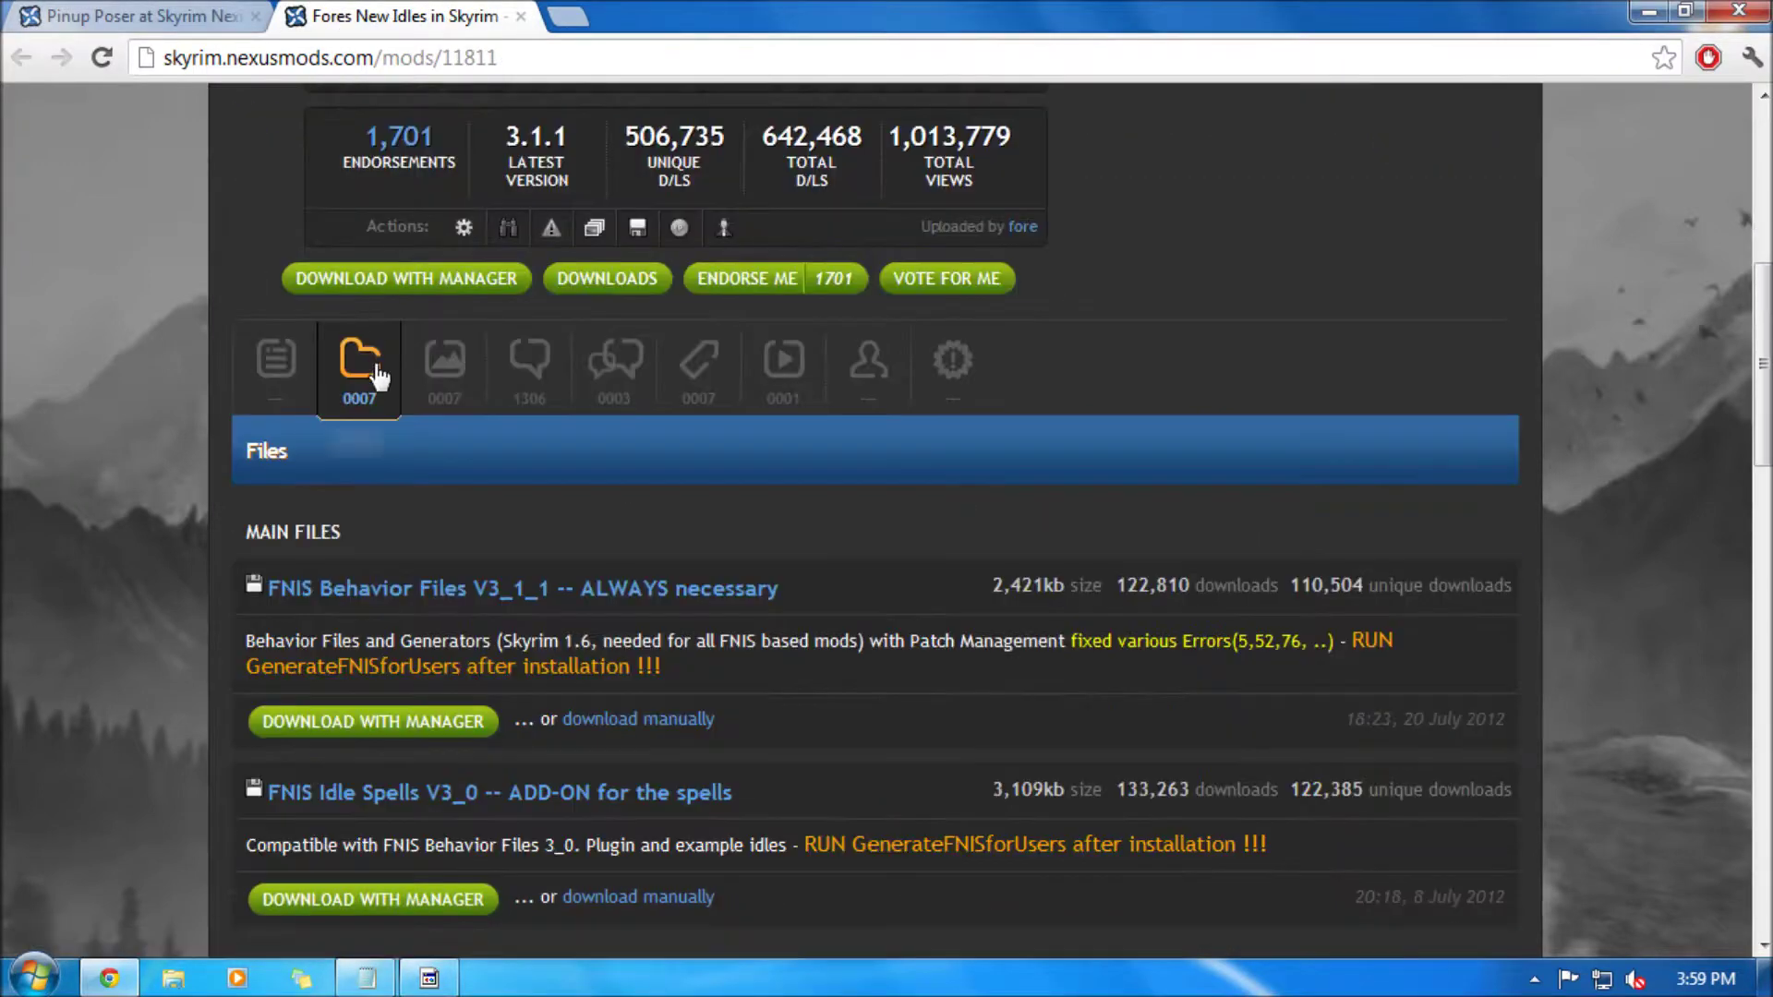
pyautogui.scroll(-1, 353, 547)
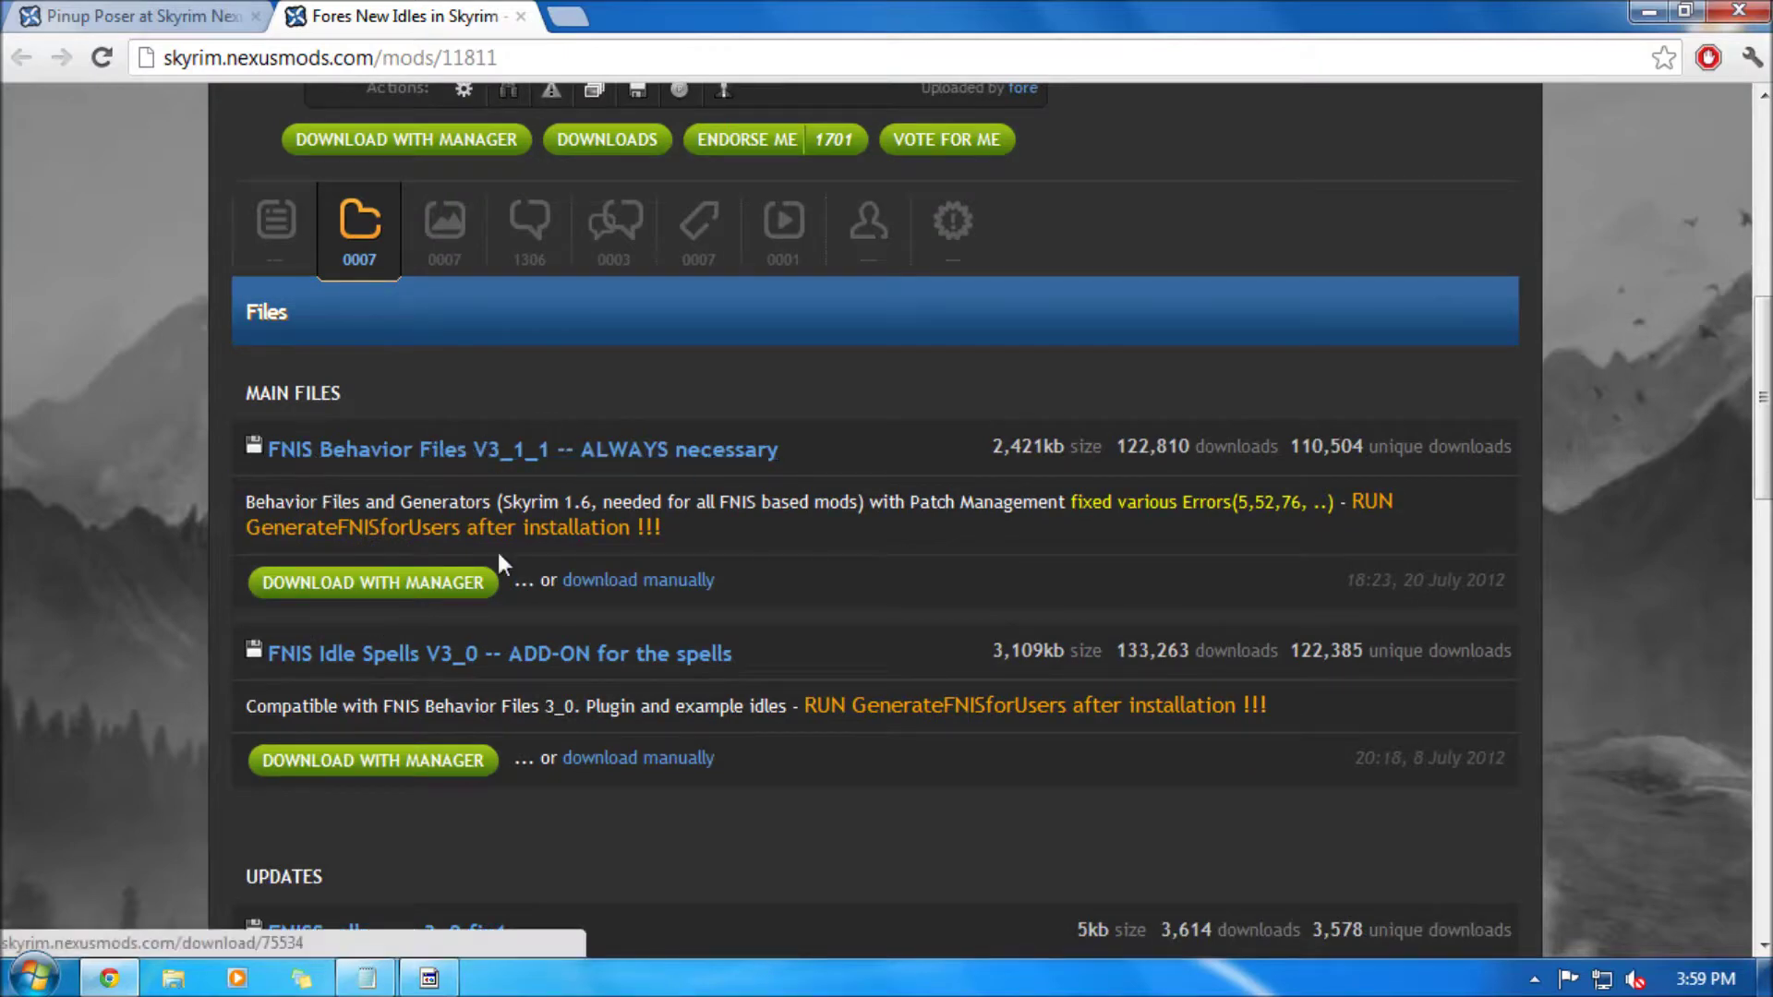
pyautogui.click(457, 588)
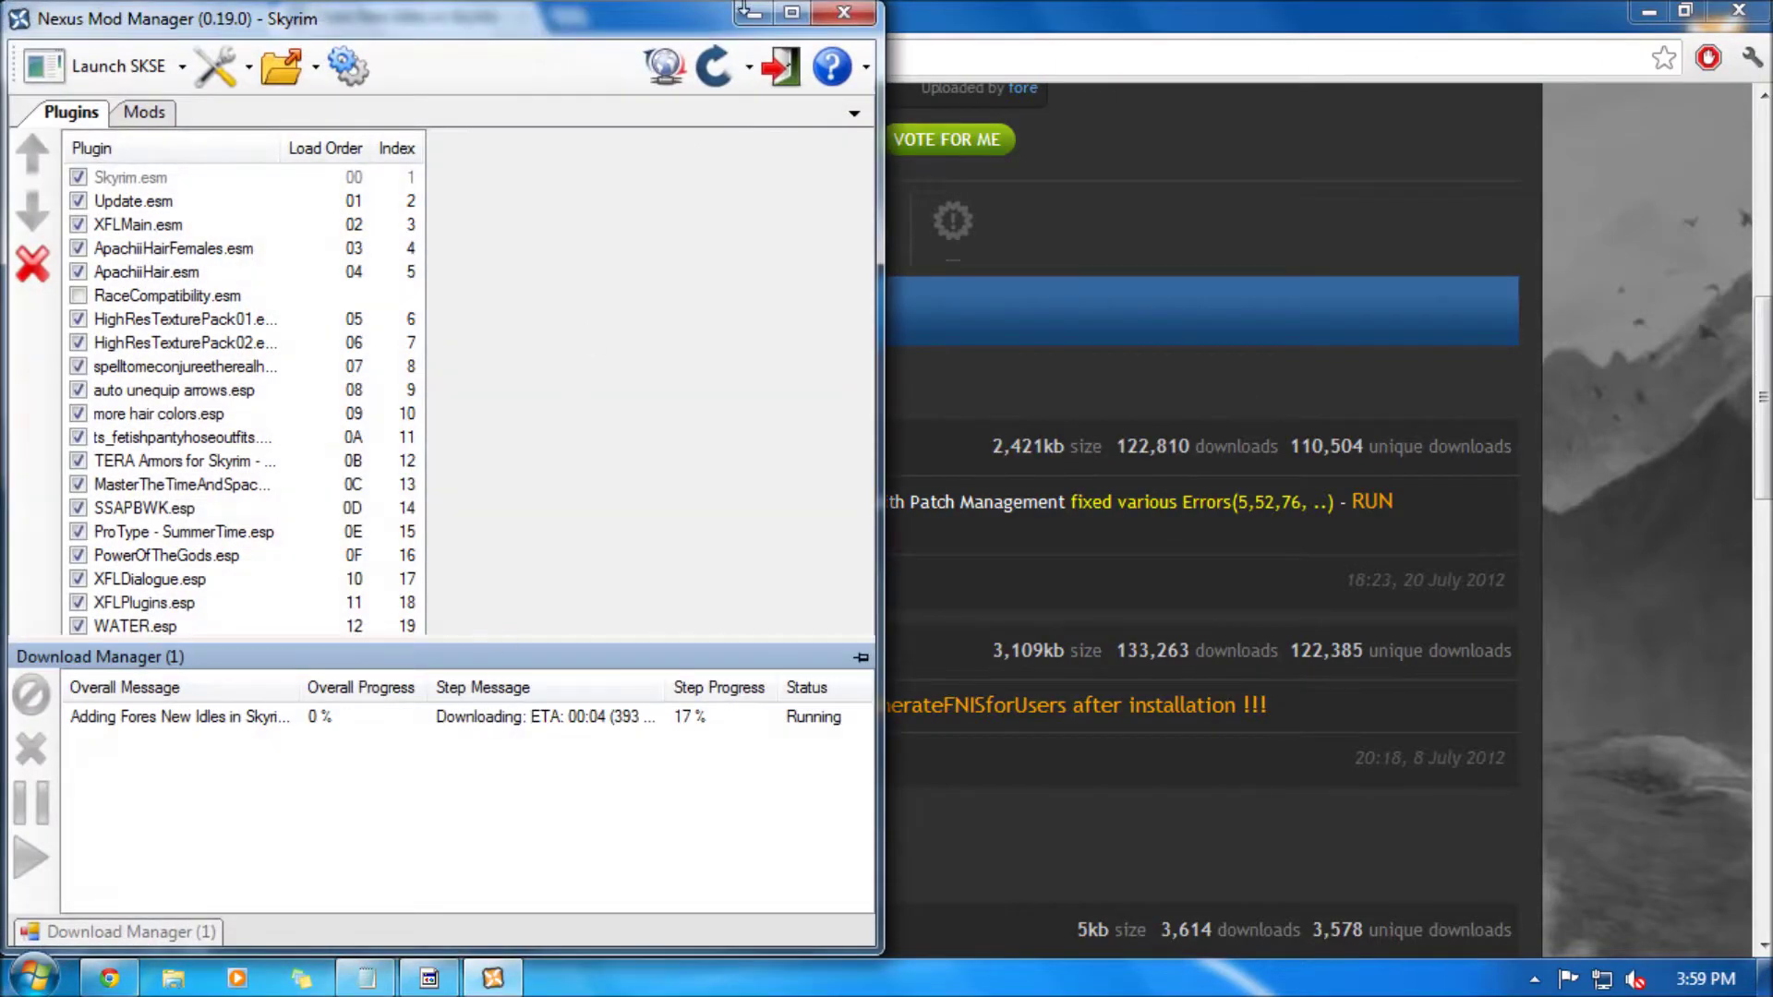
# Copy Pinup Poser installation steps 1–7 into the Notepad note, then return to its page.
pyautogui.click(754, 15)
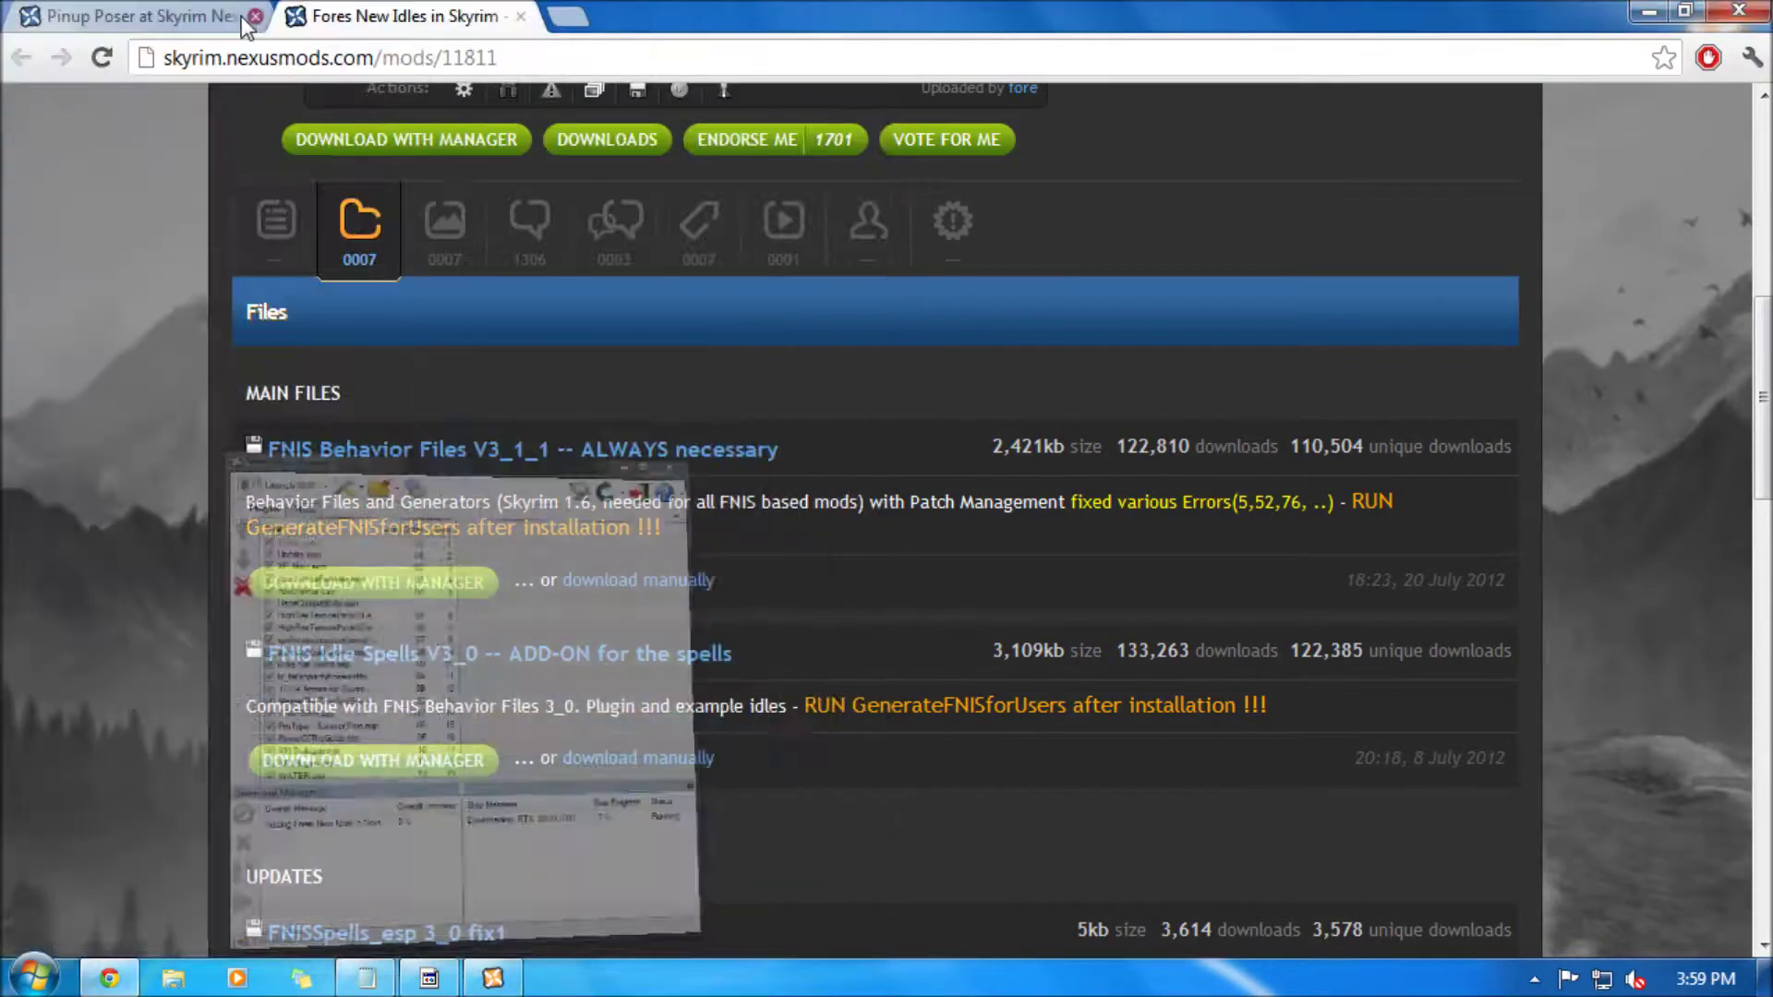
pyautogui.click(194, 17)
pyautogui.scroll(-4, 385, 638)
pyautogui.scroll(-1, 386, 637)
pyautogui.scroll(-3, 385, 644)
pyautogui.scroll(-3, 386, 653)
pyautogui.scroll(-5, 382, 657)
pyautogui.scroll(-1, 377, 652)
pyautogui.scroll(-4, 375, 653)
pyautogui.scroll(-3, 371, 653)
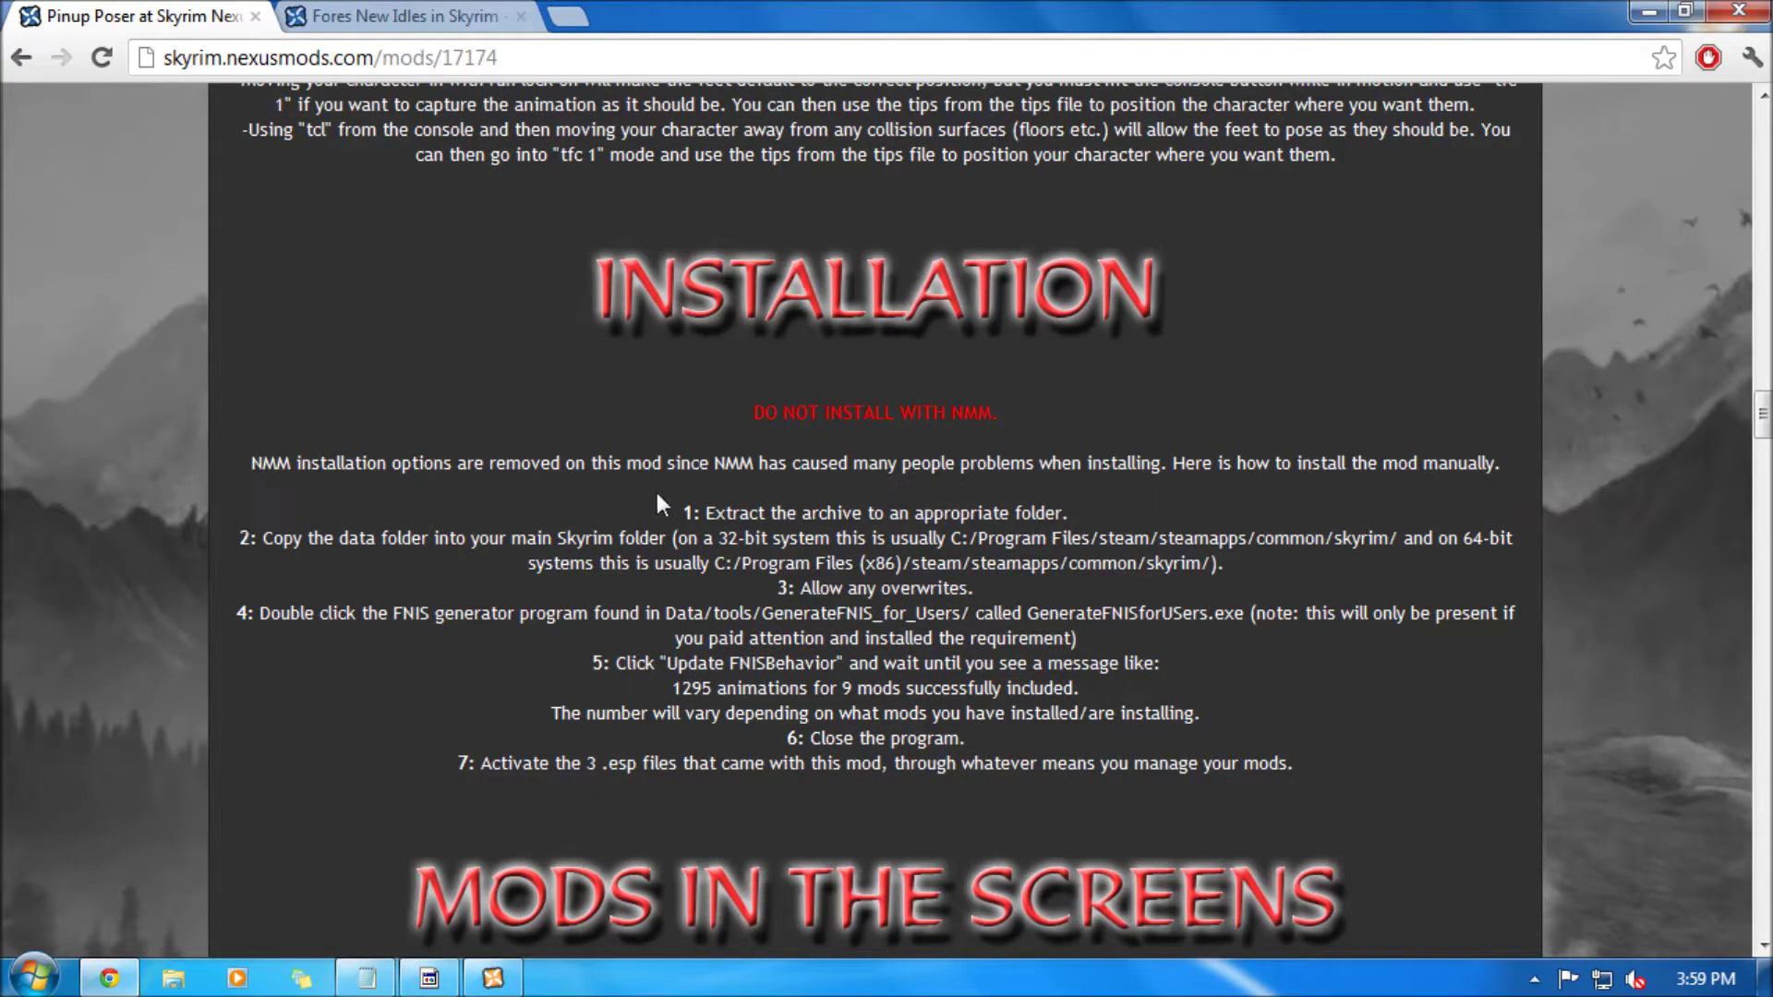
pyautogui.moveTo(733, 514); pyautogui.dragTo(1288, 764)
pyautogui.click(1263, 761)
pyautogui.click(362, 979)
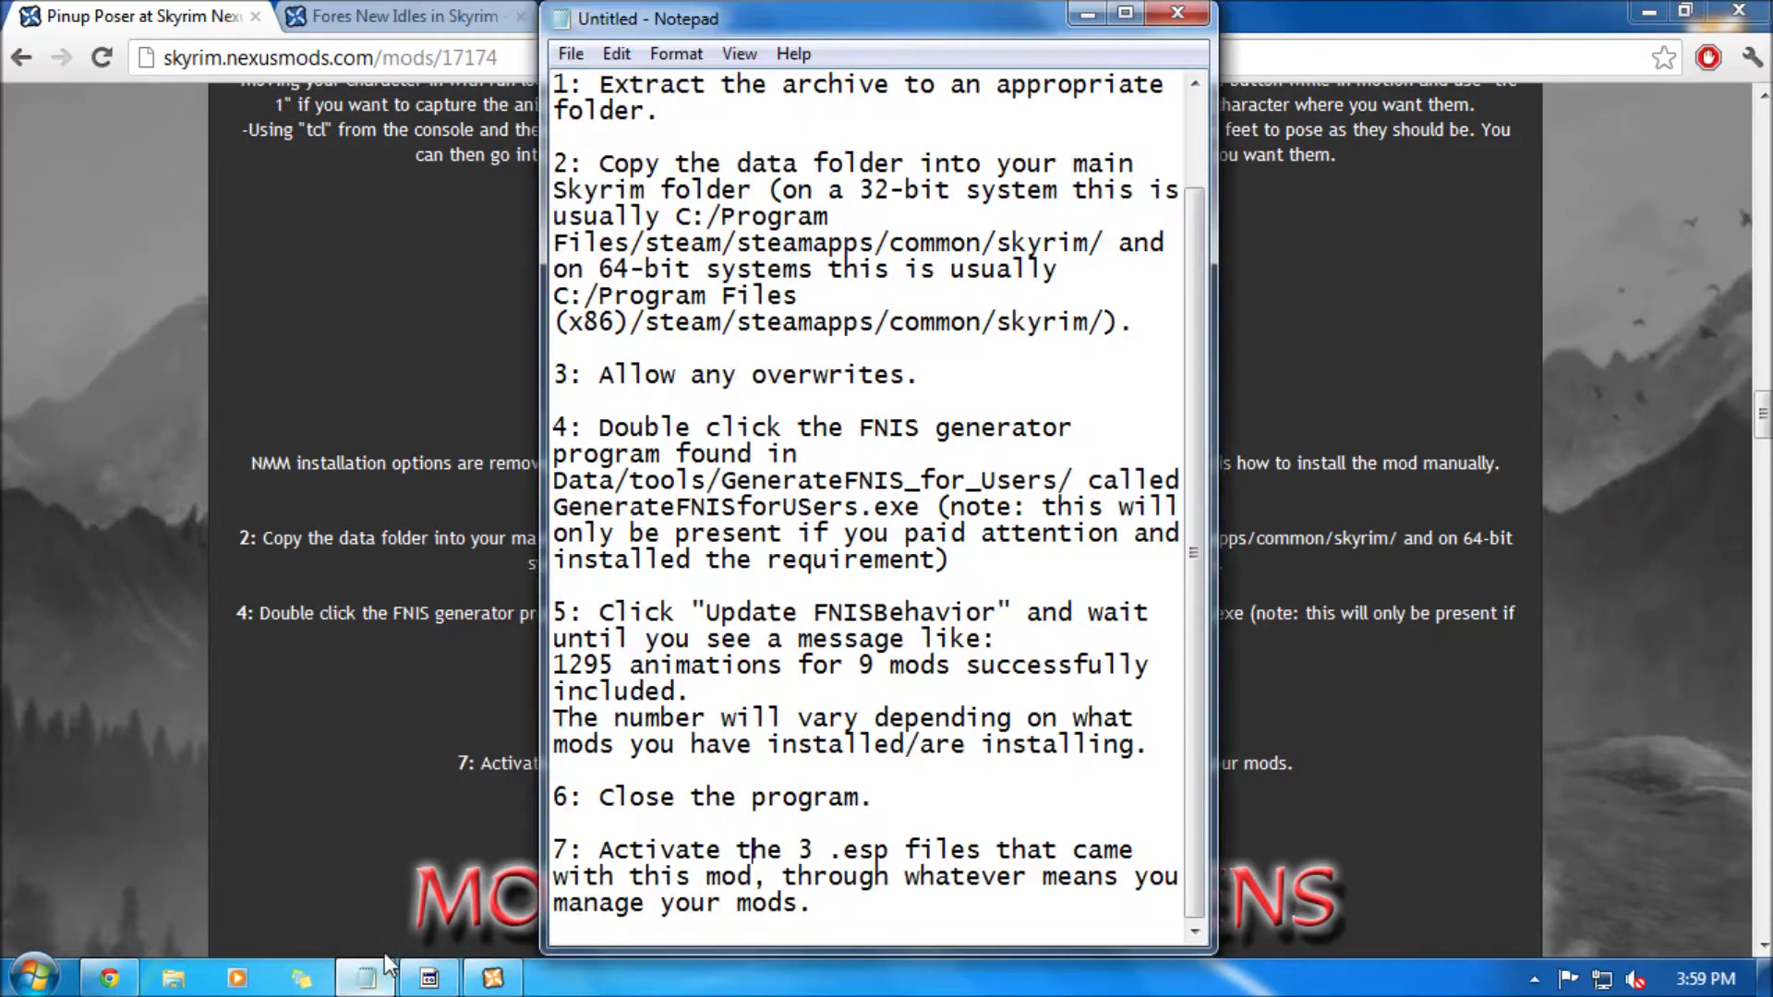
pyautogui.click(413, 550)
pyautogui.scroll(-10, 412, 574)
pyautogui.scroll(-10, 413, 573)
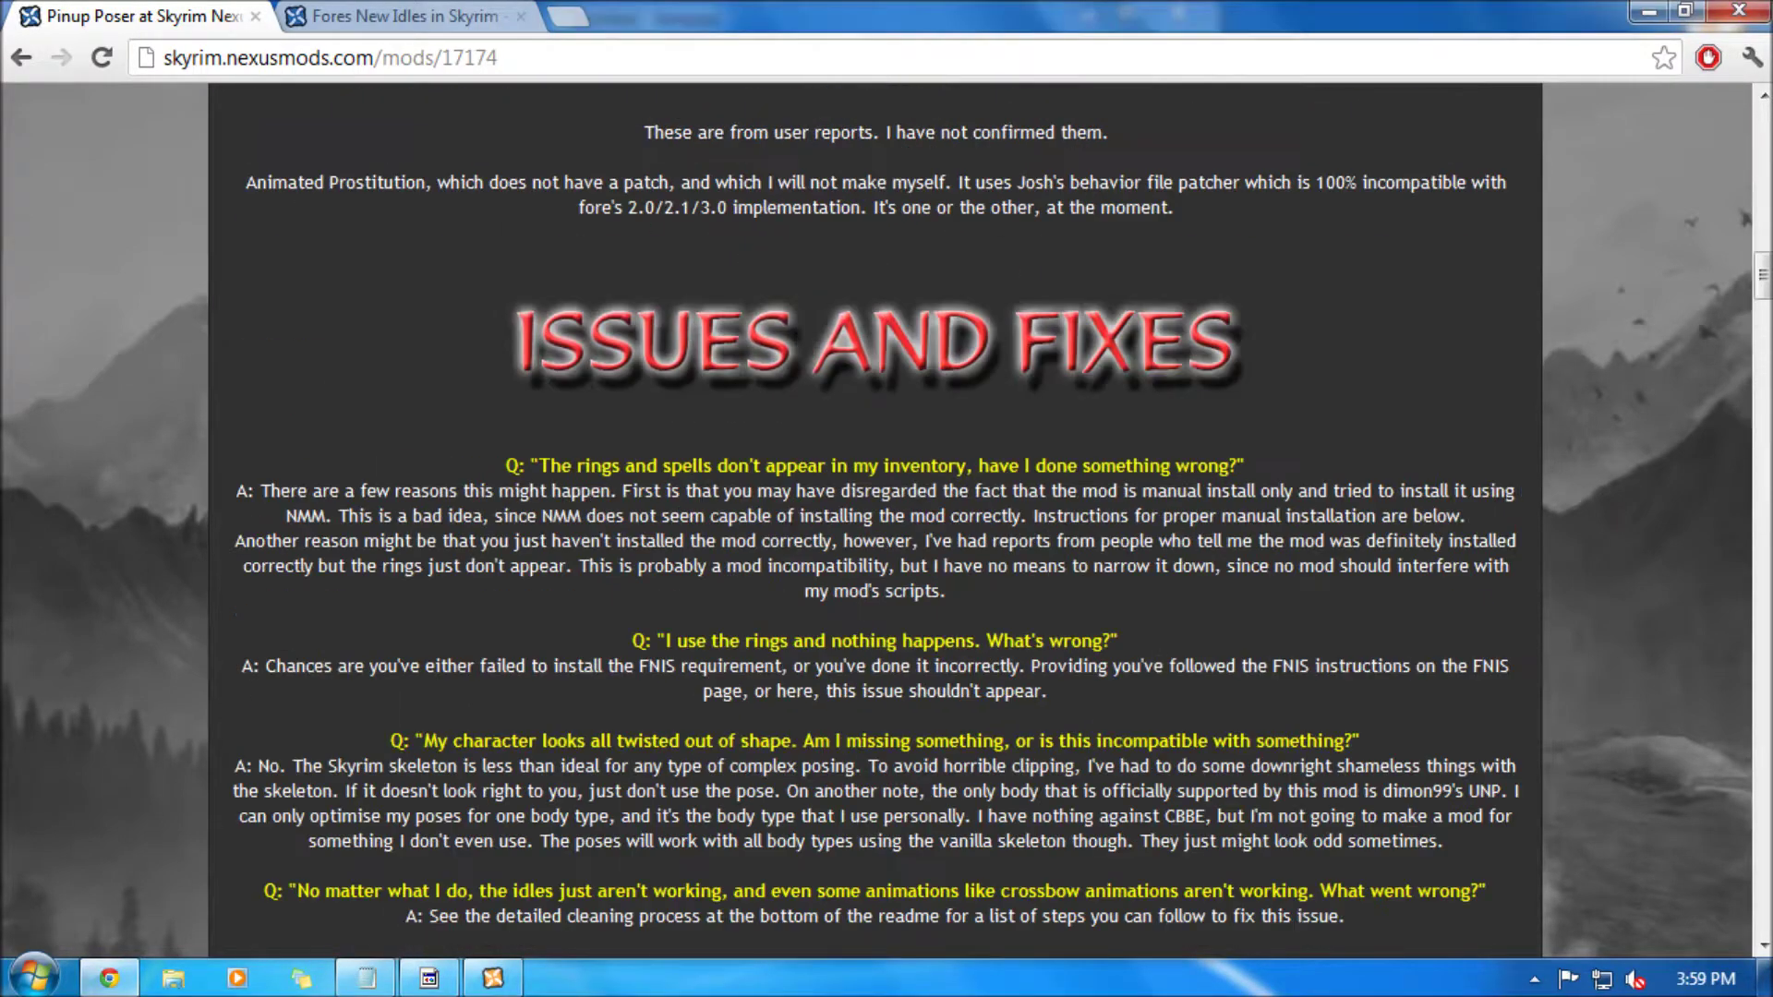
pyautogui.scroll(3, 413, 577)
pyautogui.scroll(5, 414, 578)
pyautogui.scroll(10, 413, 573)
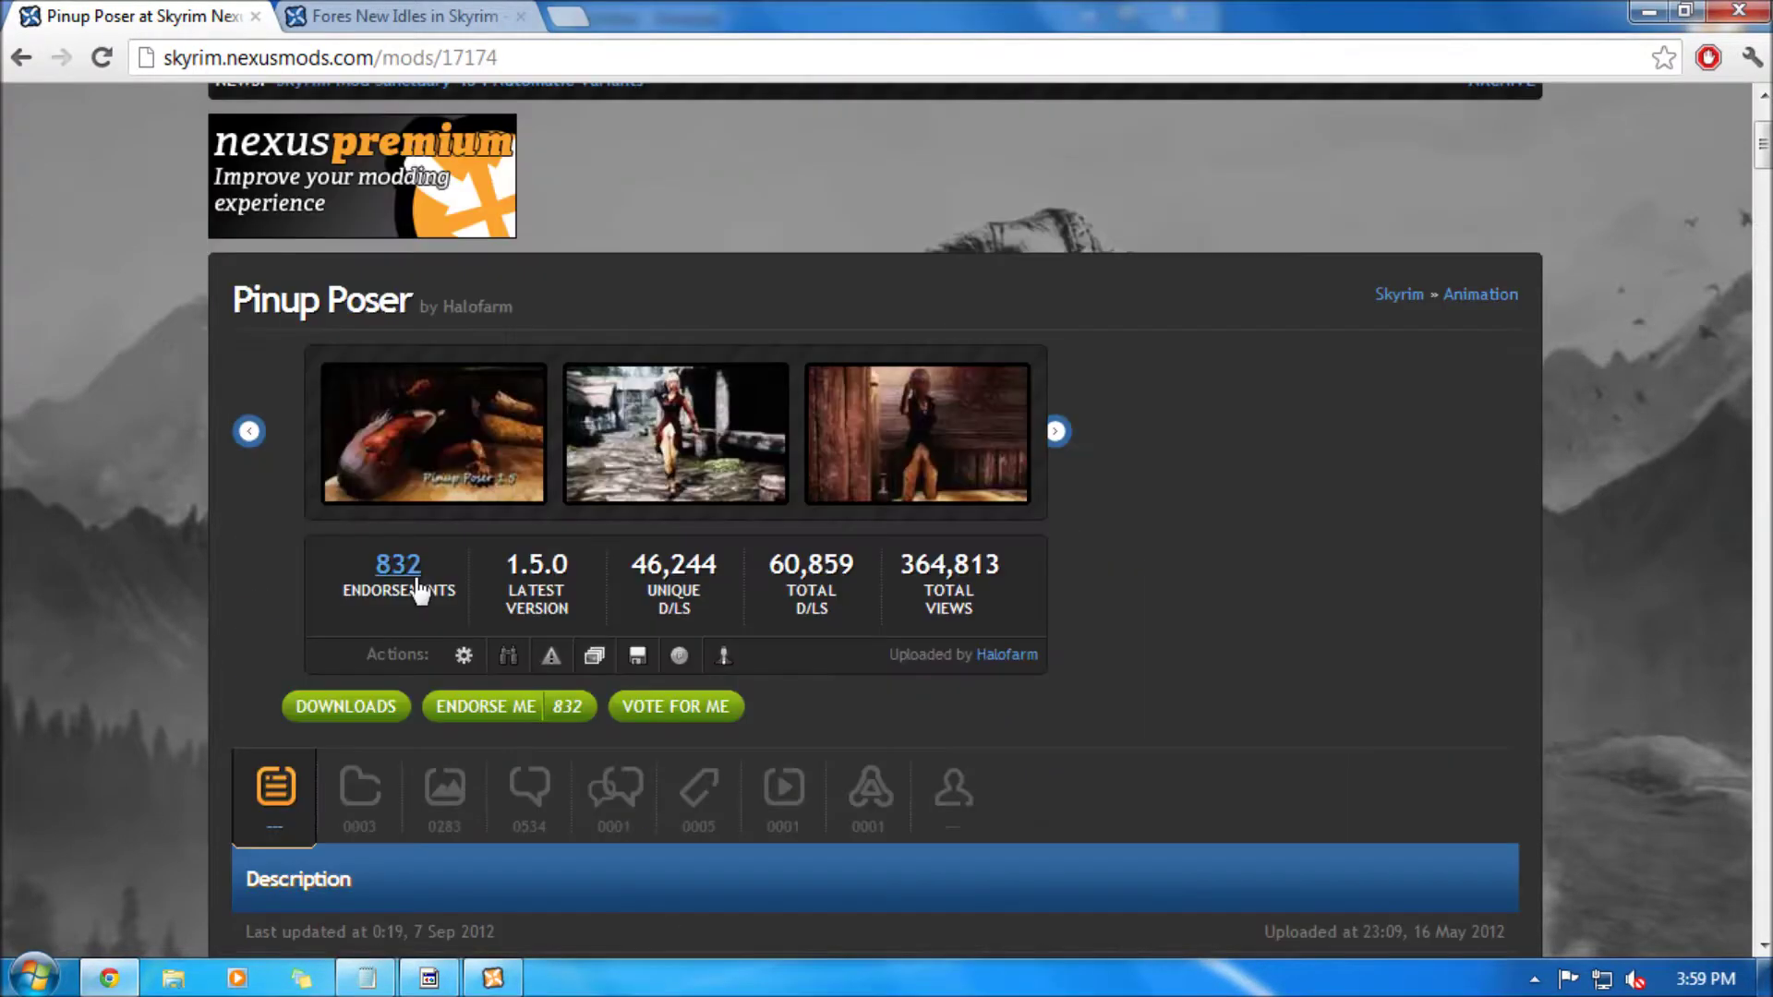
# Manually download Pinup Poser 1 dot 5 and reveal the archive in its folder.
pyautogui.click(354, 788)
pyautogui.scroll(-3, 167, 615)
pyautogui.scroll(-3, 168, 604)
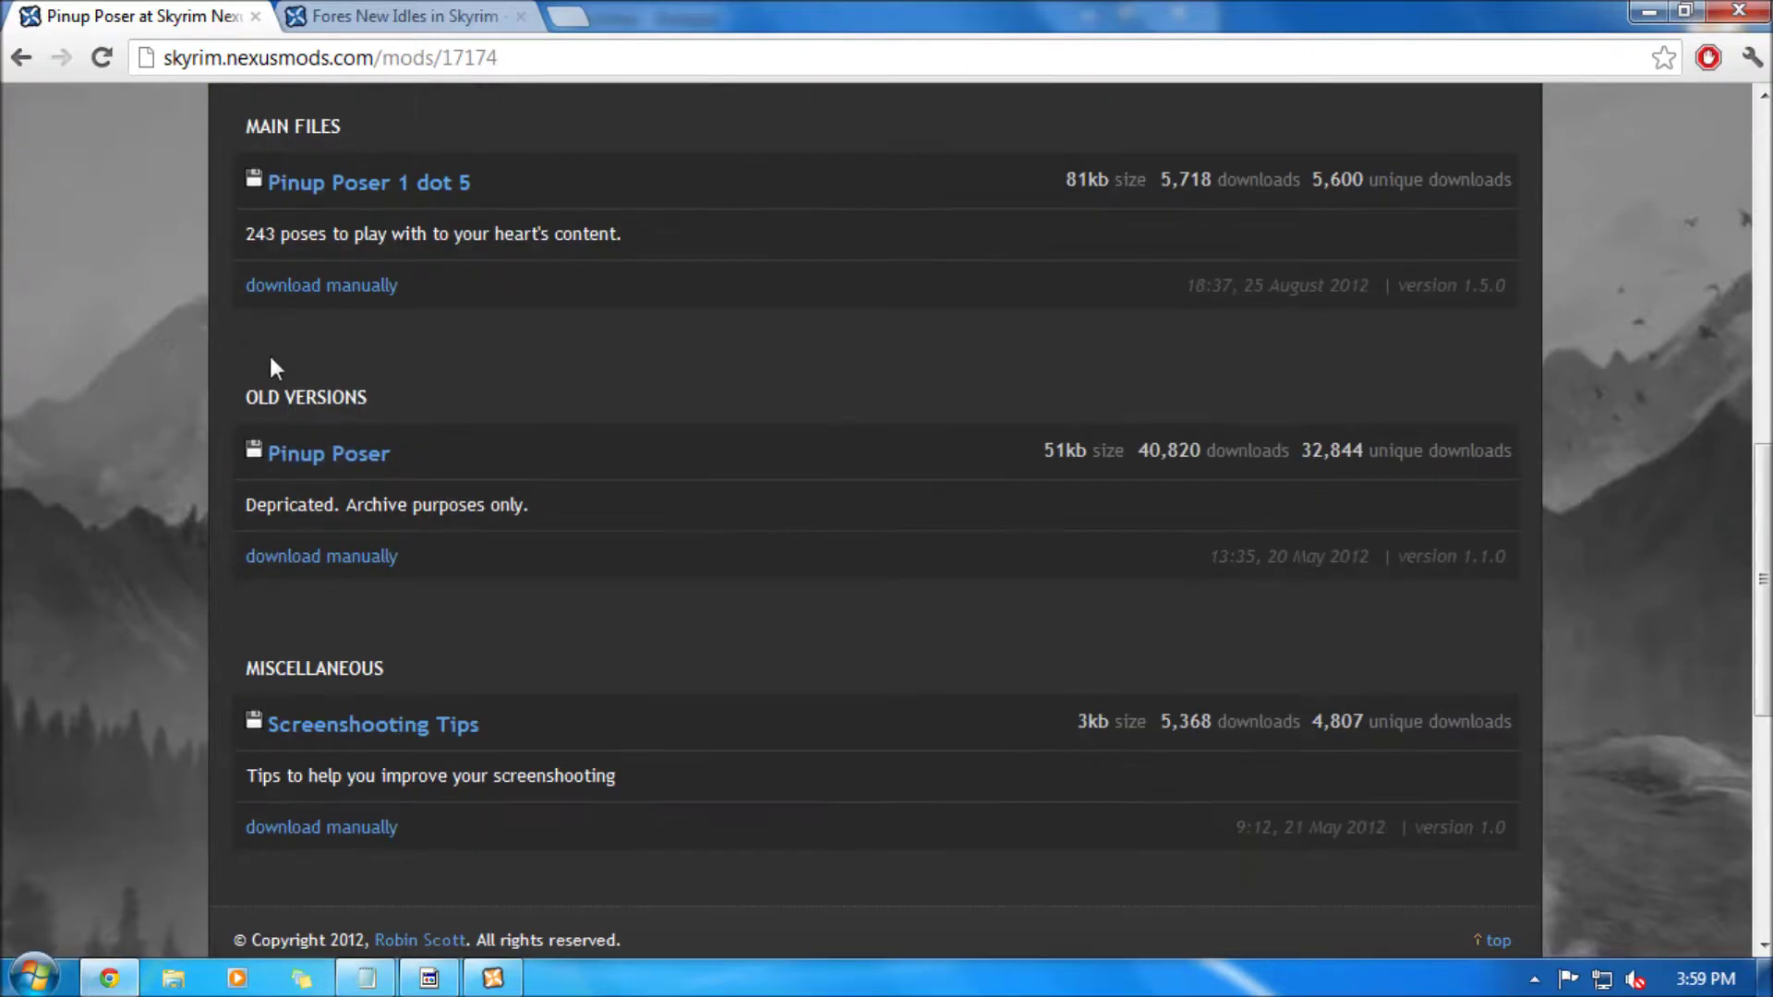
pyautogui.moveTo(333, 233); pyautogui.dragTo(603, 235)
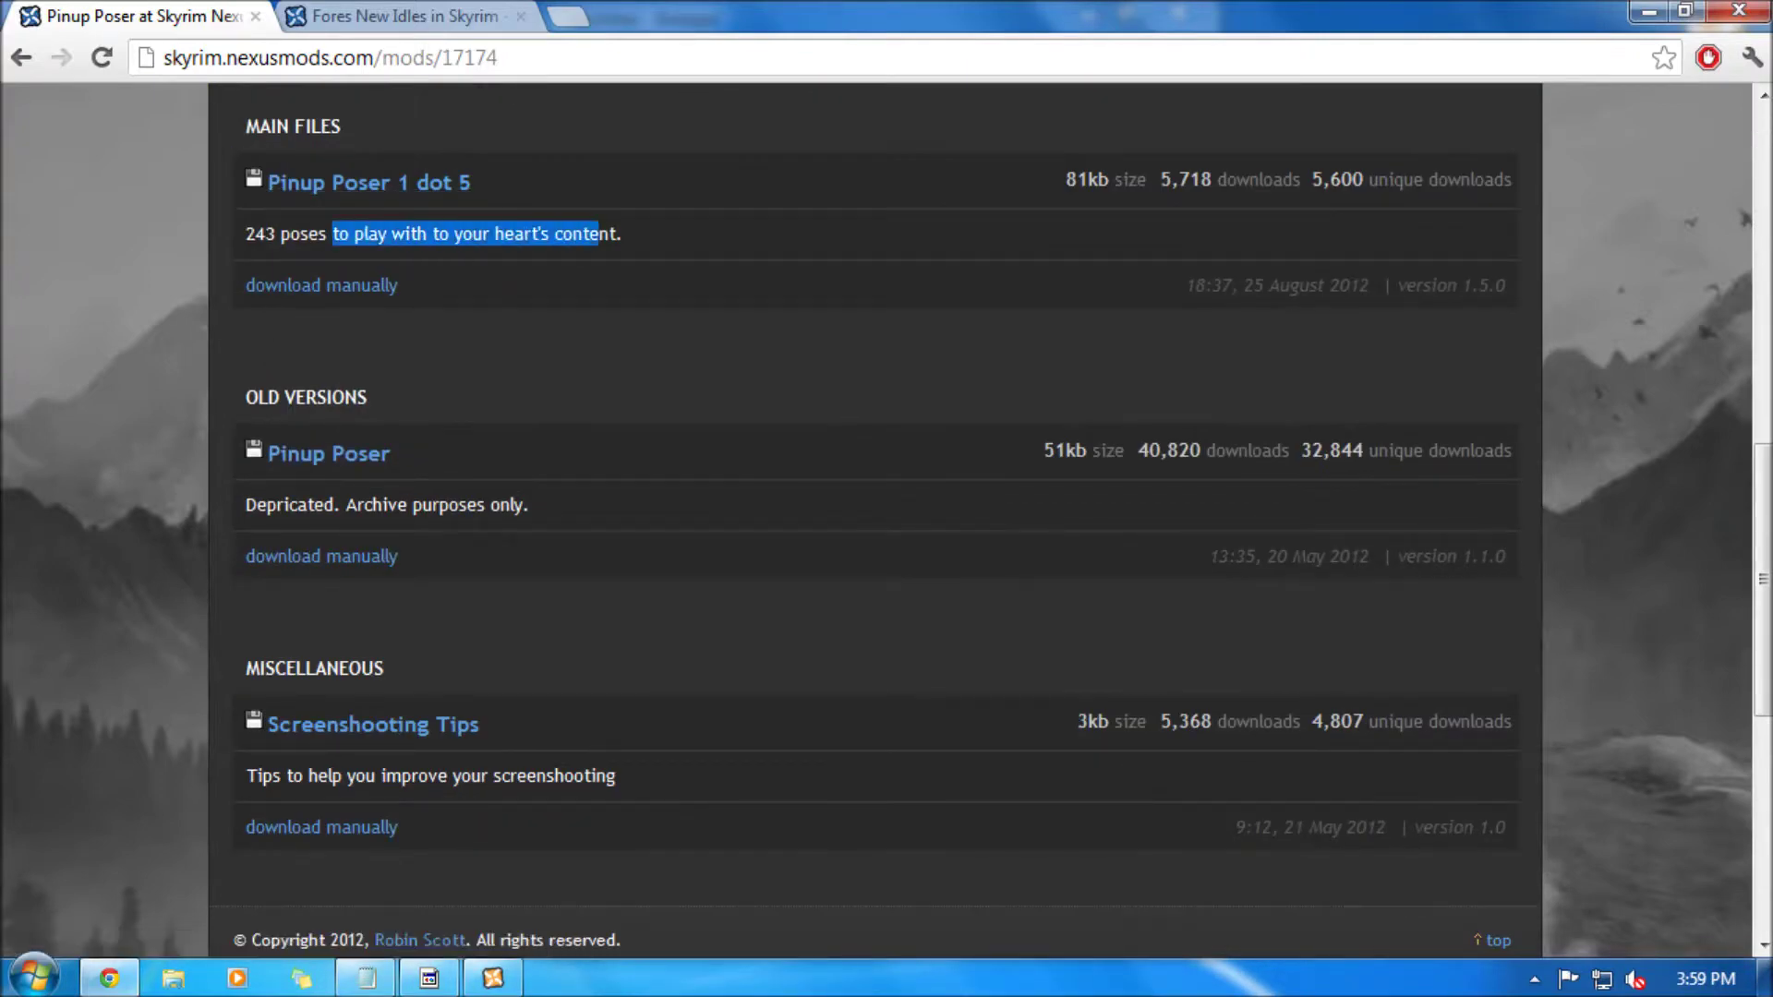
pyautogui.click(466, 286)
pyautogui.click(367, 284)
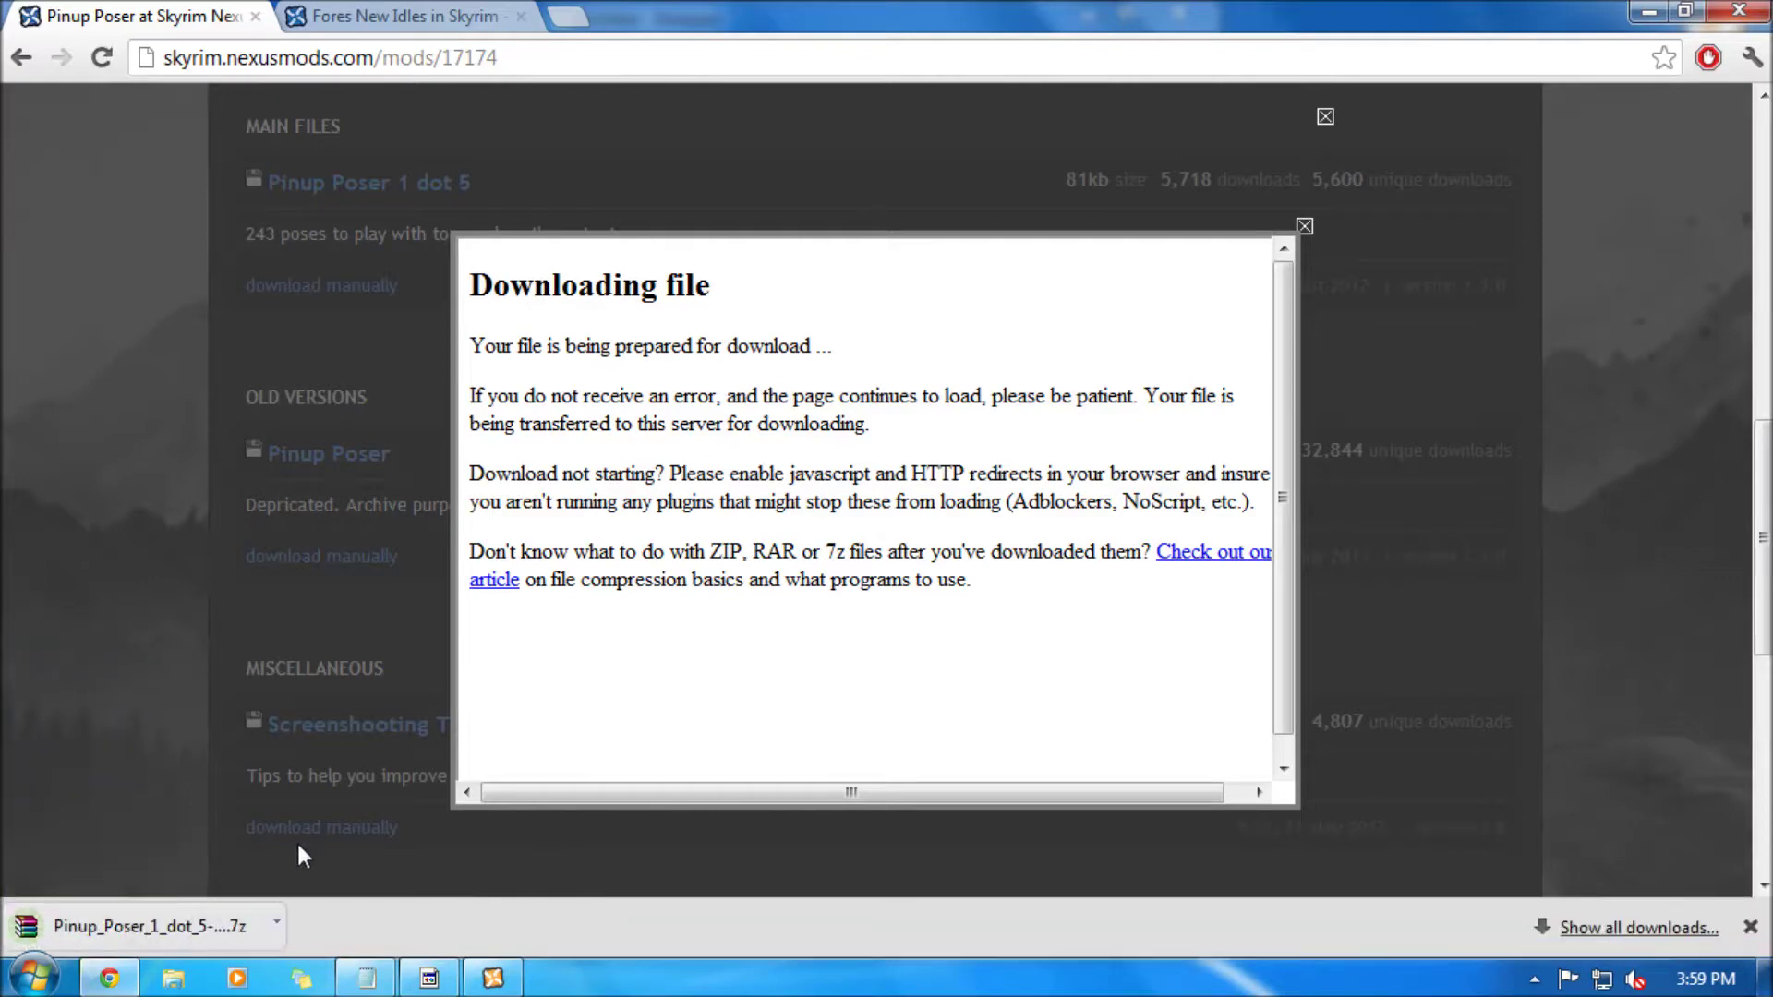
pyautogui.click(282, 925)
pyautogui.click(312, 850)
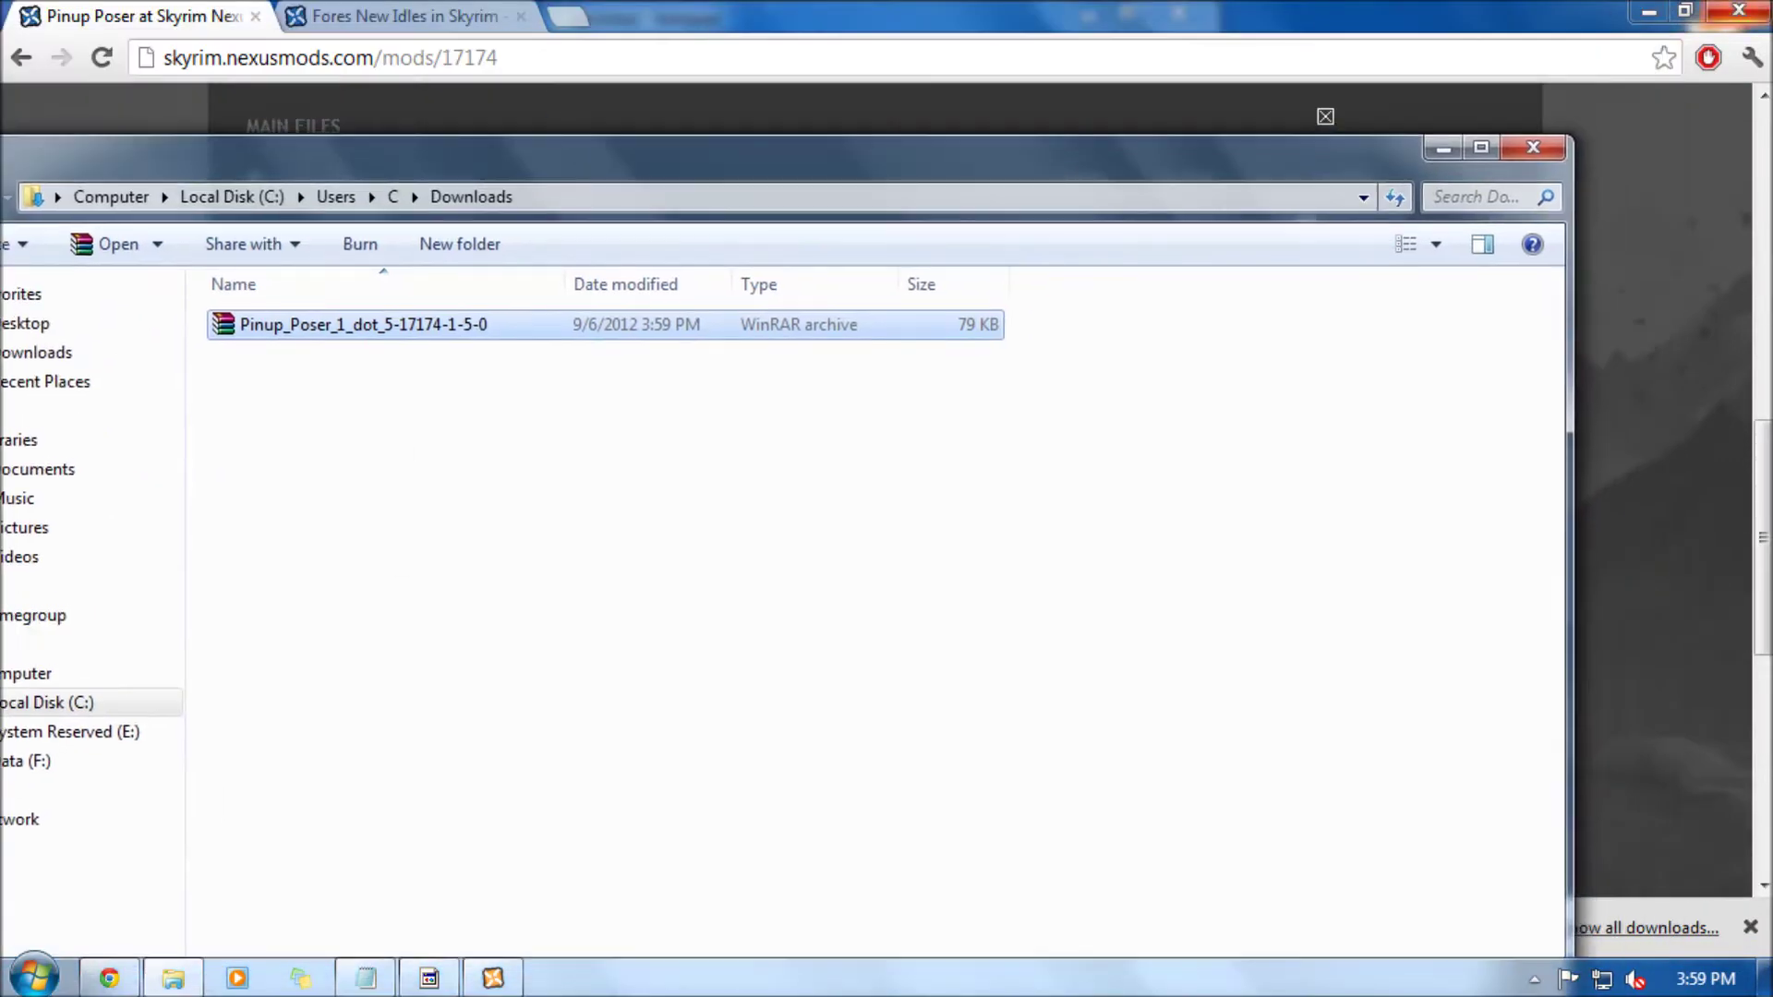
# Snap Downloads to the left half and highlight the copy and overwrite note steps.
pyautogui.click(1663, 14)
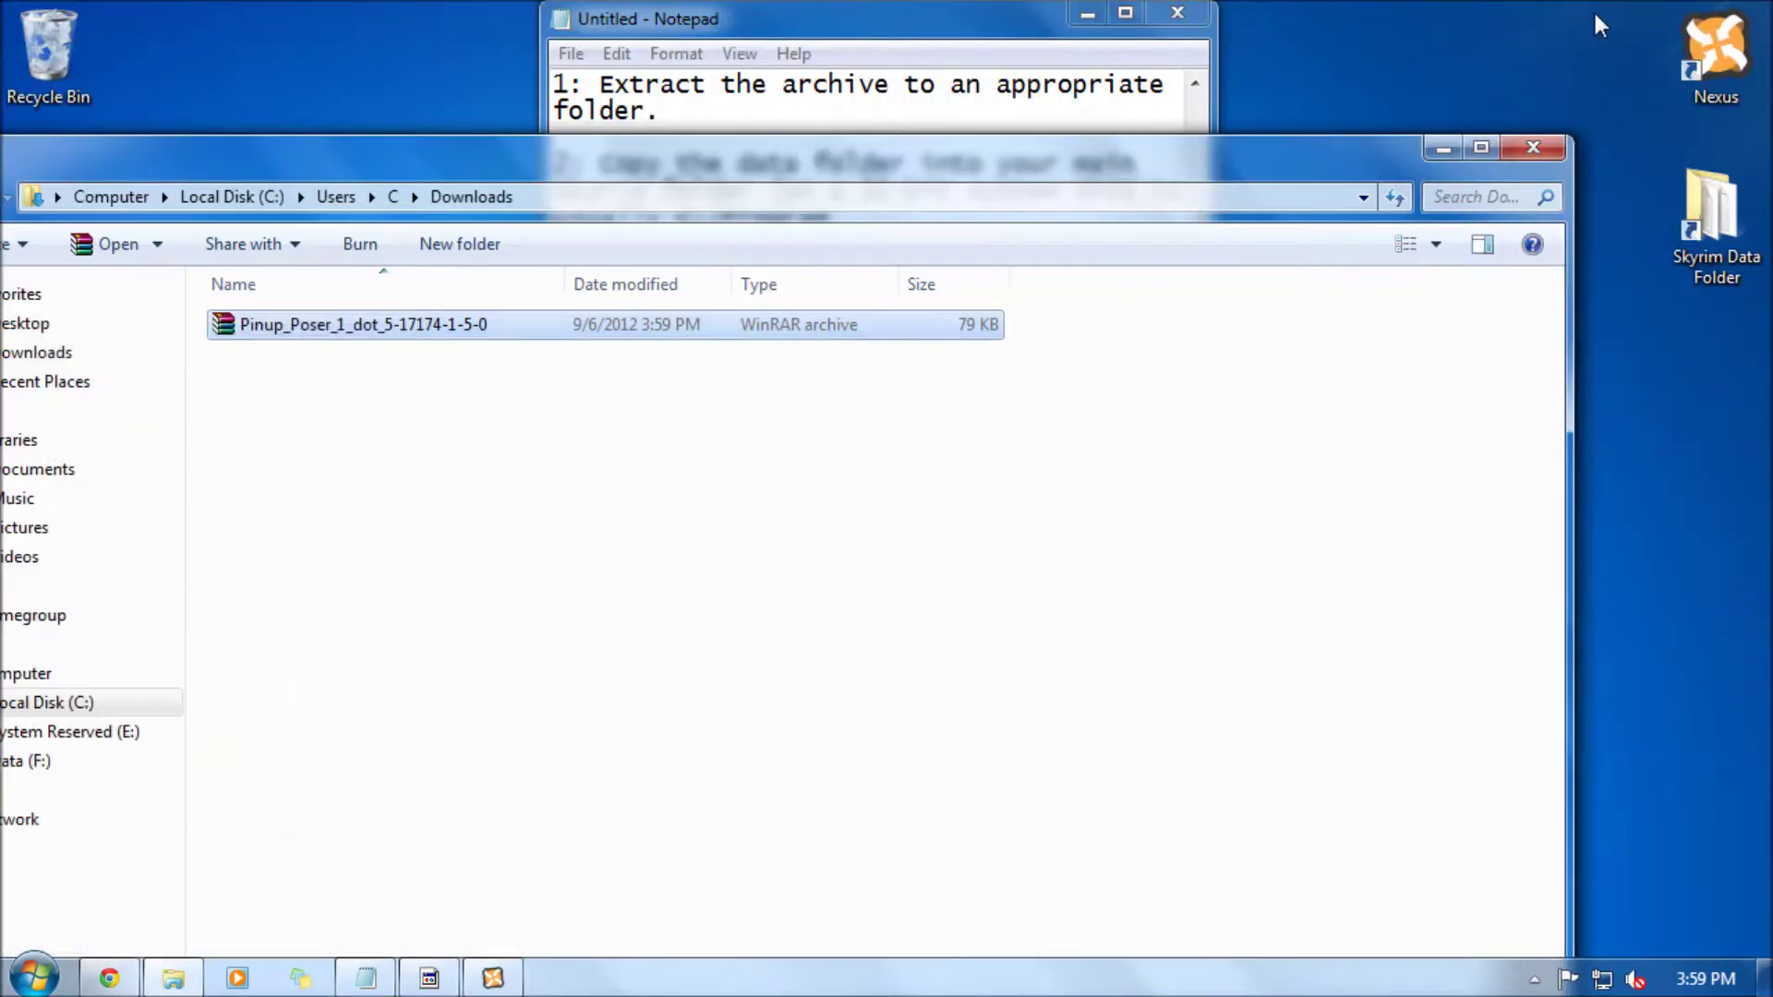
pyautogui.moveTo(1131, 179); pyautogui.dragTo(3, 180)
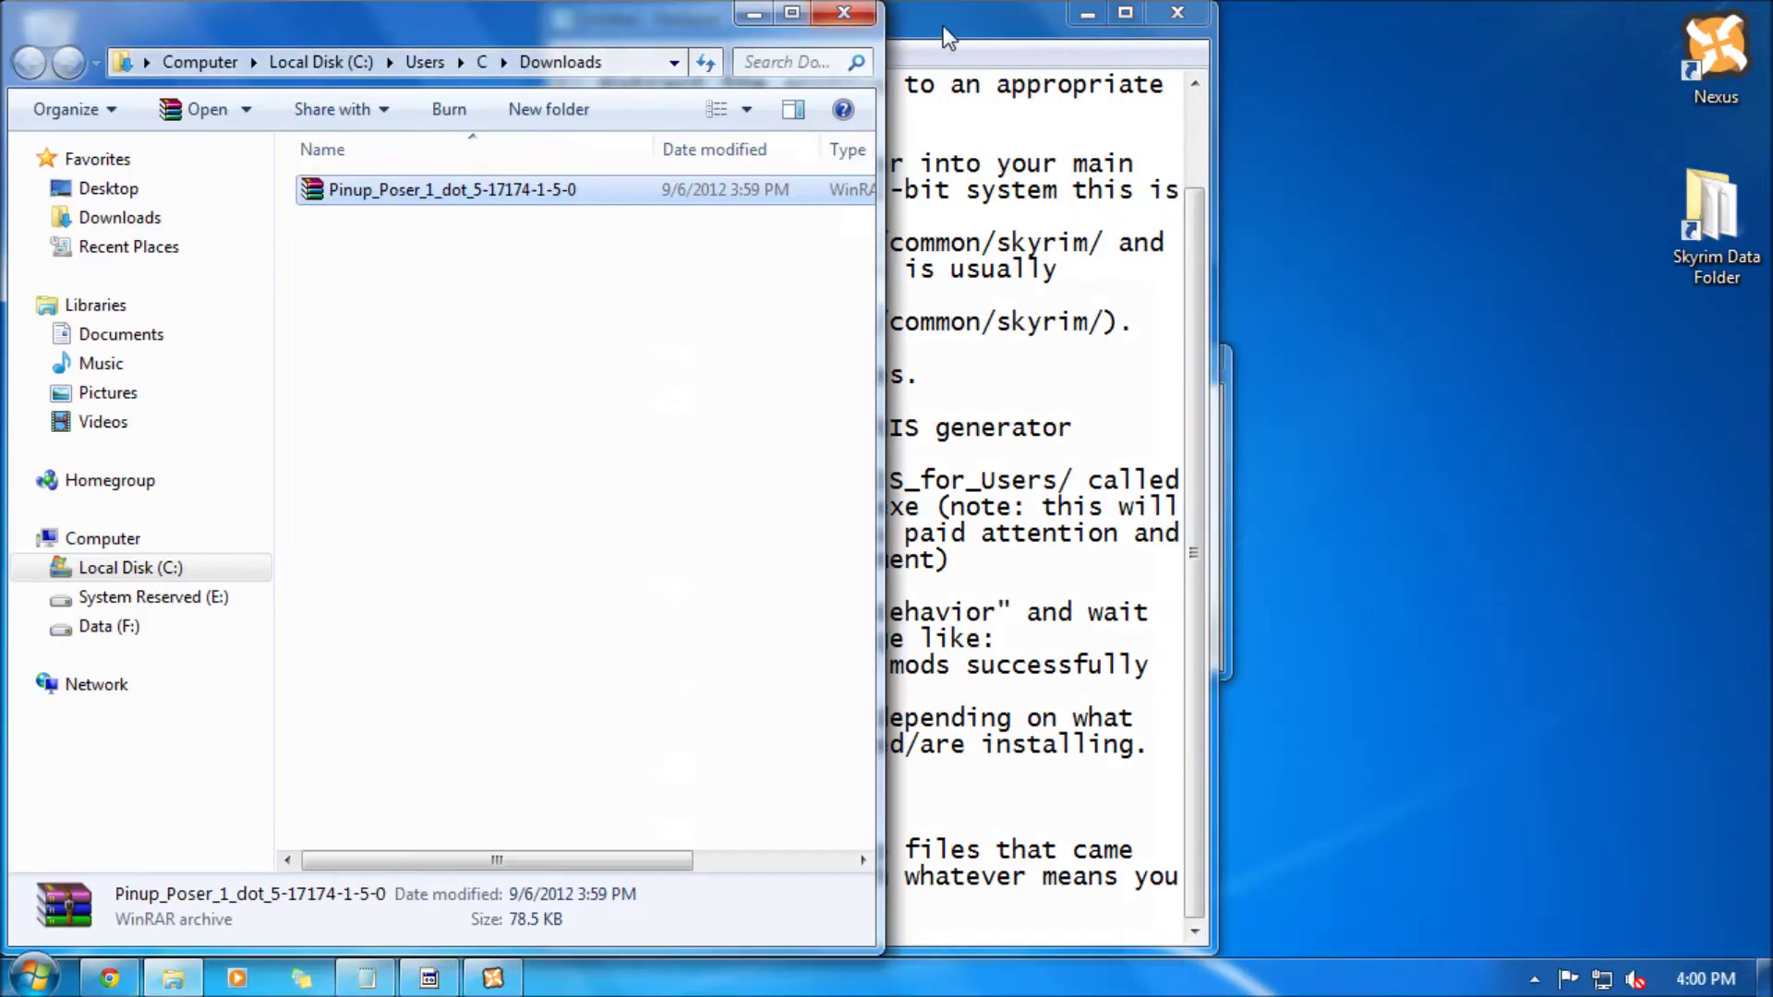
pyautogui.moveTo(970, 19); pyautogui.dragTo(1316, 19)
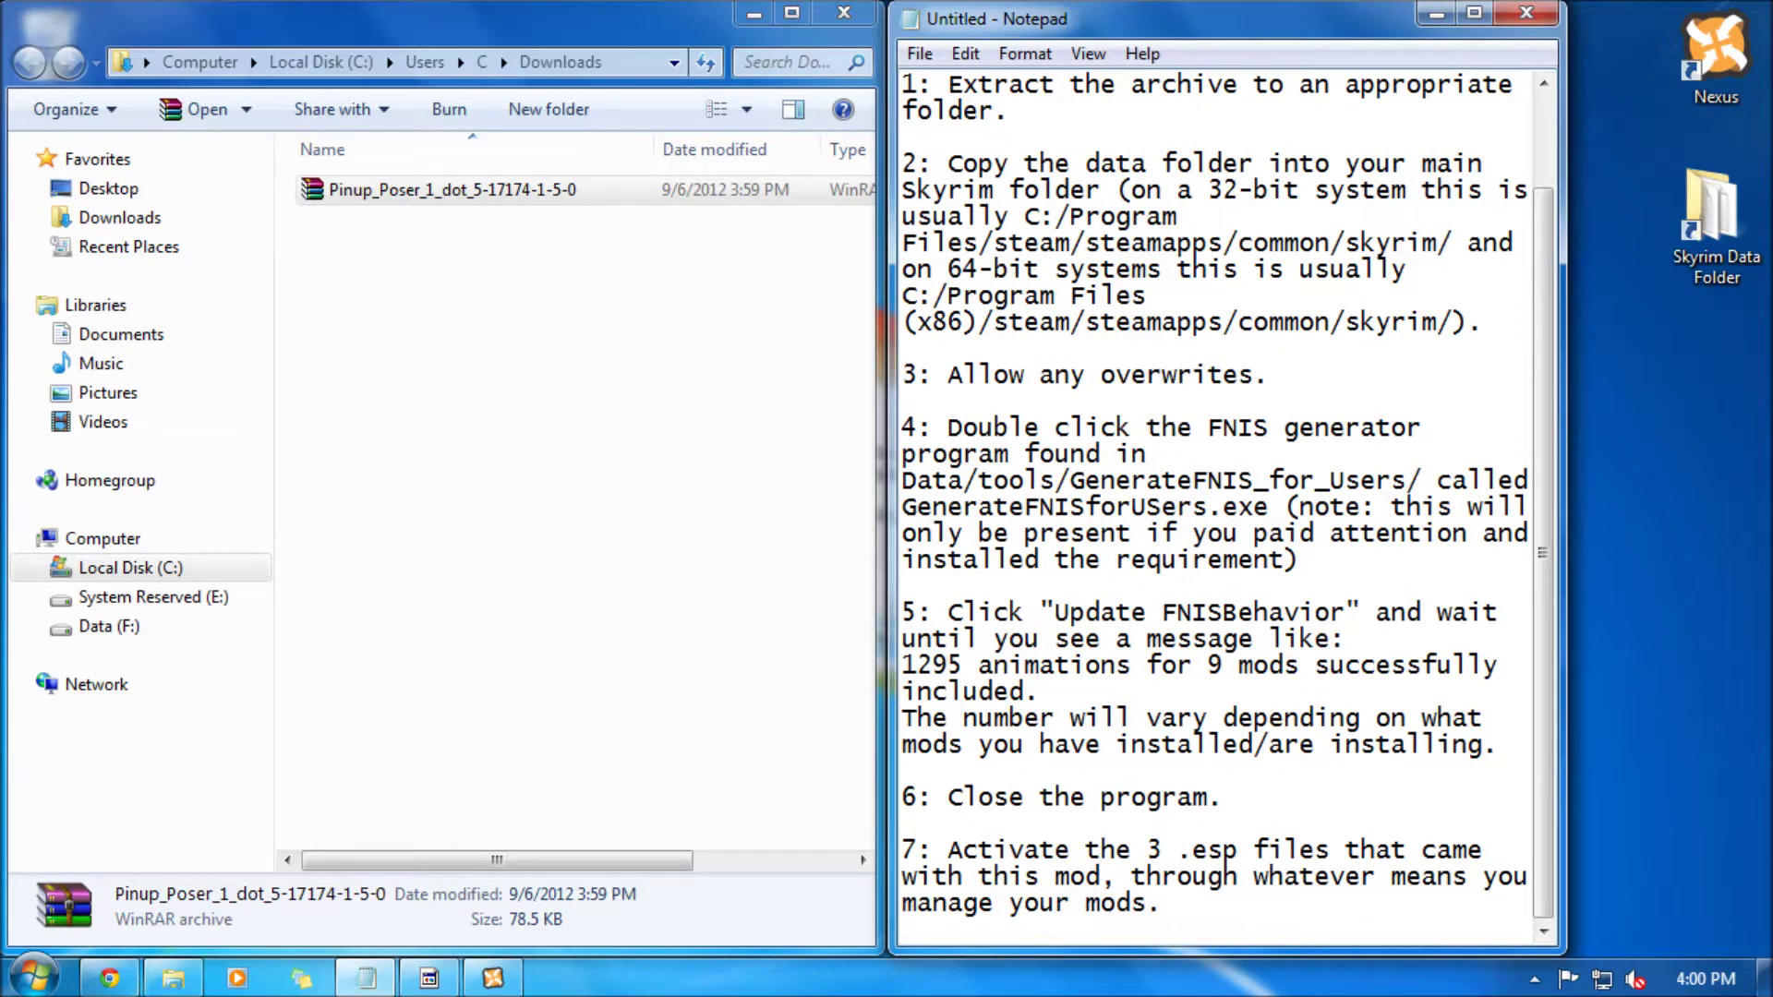
pyautogui.moveTo(992, 163); pyautogui.dragTo(1408, 164)
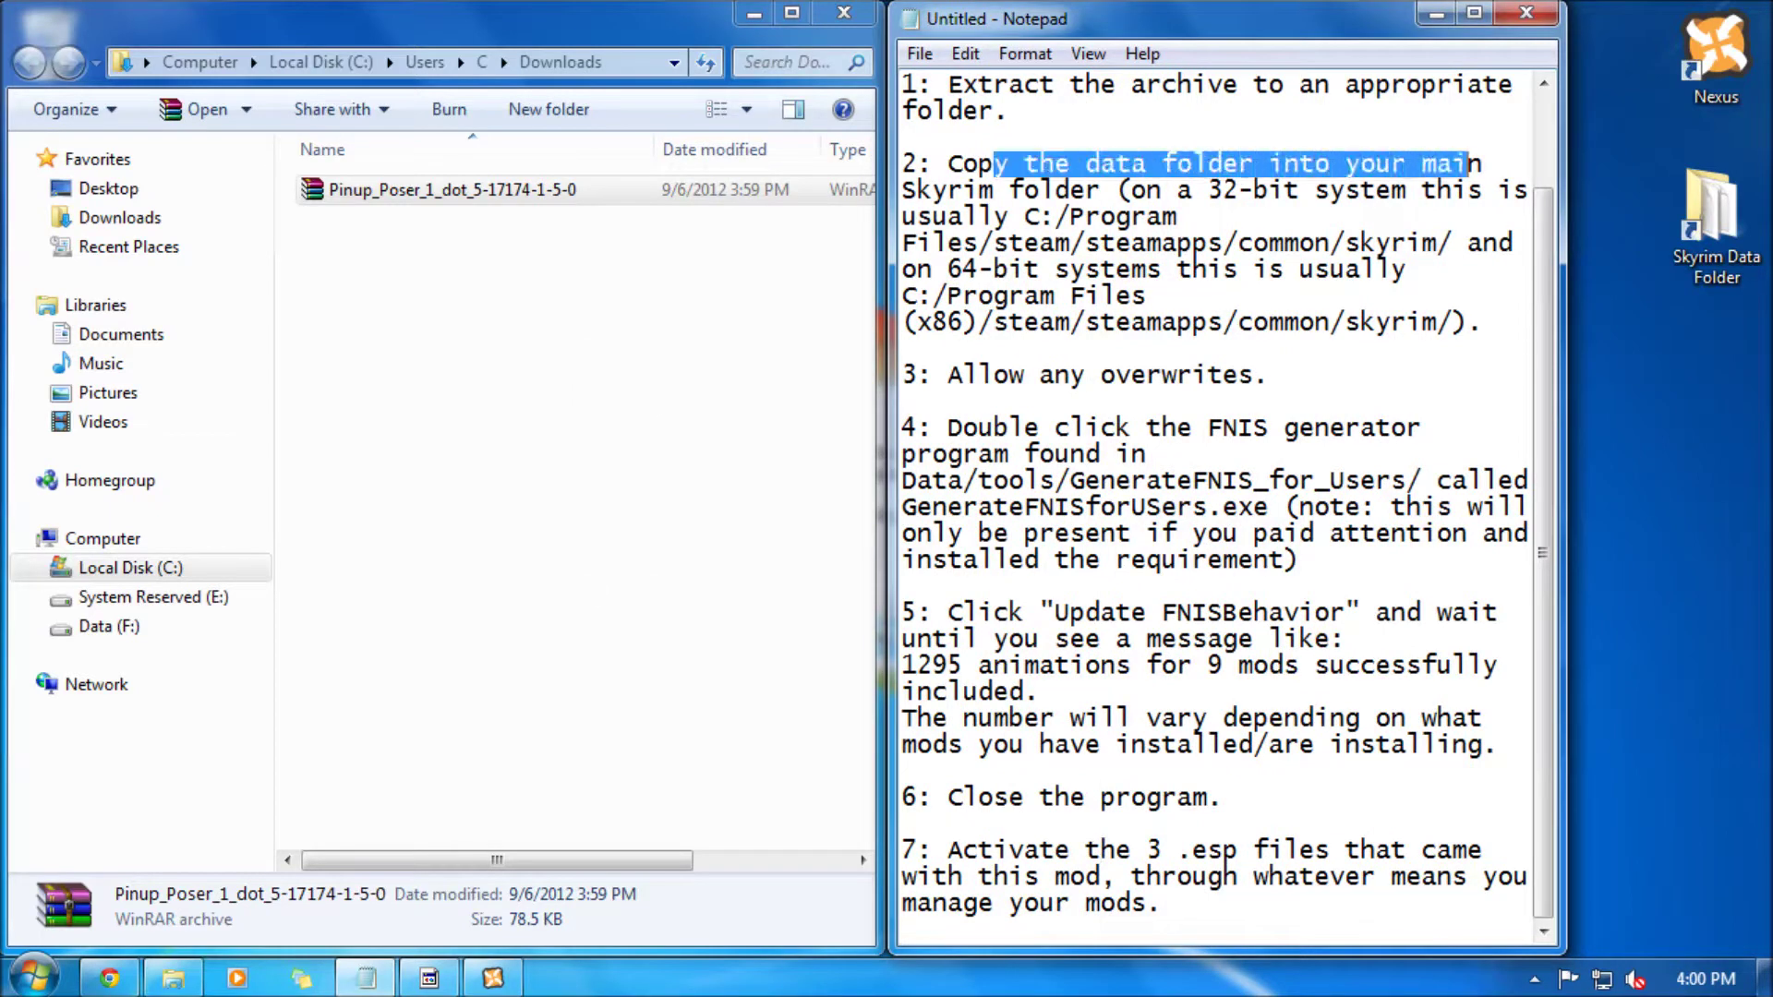
pyautogui.moveTo(962, 375); pyautogui.dragTo(1225, 375)
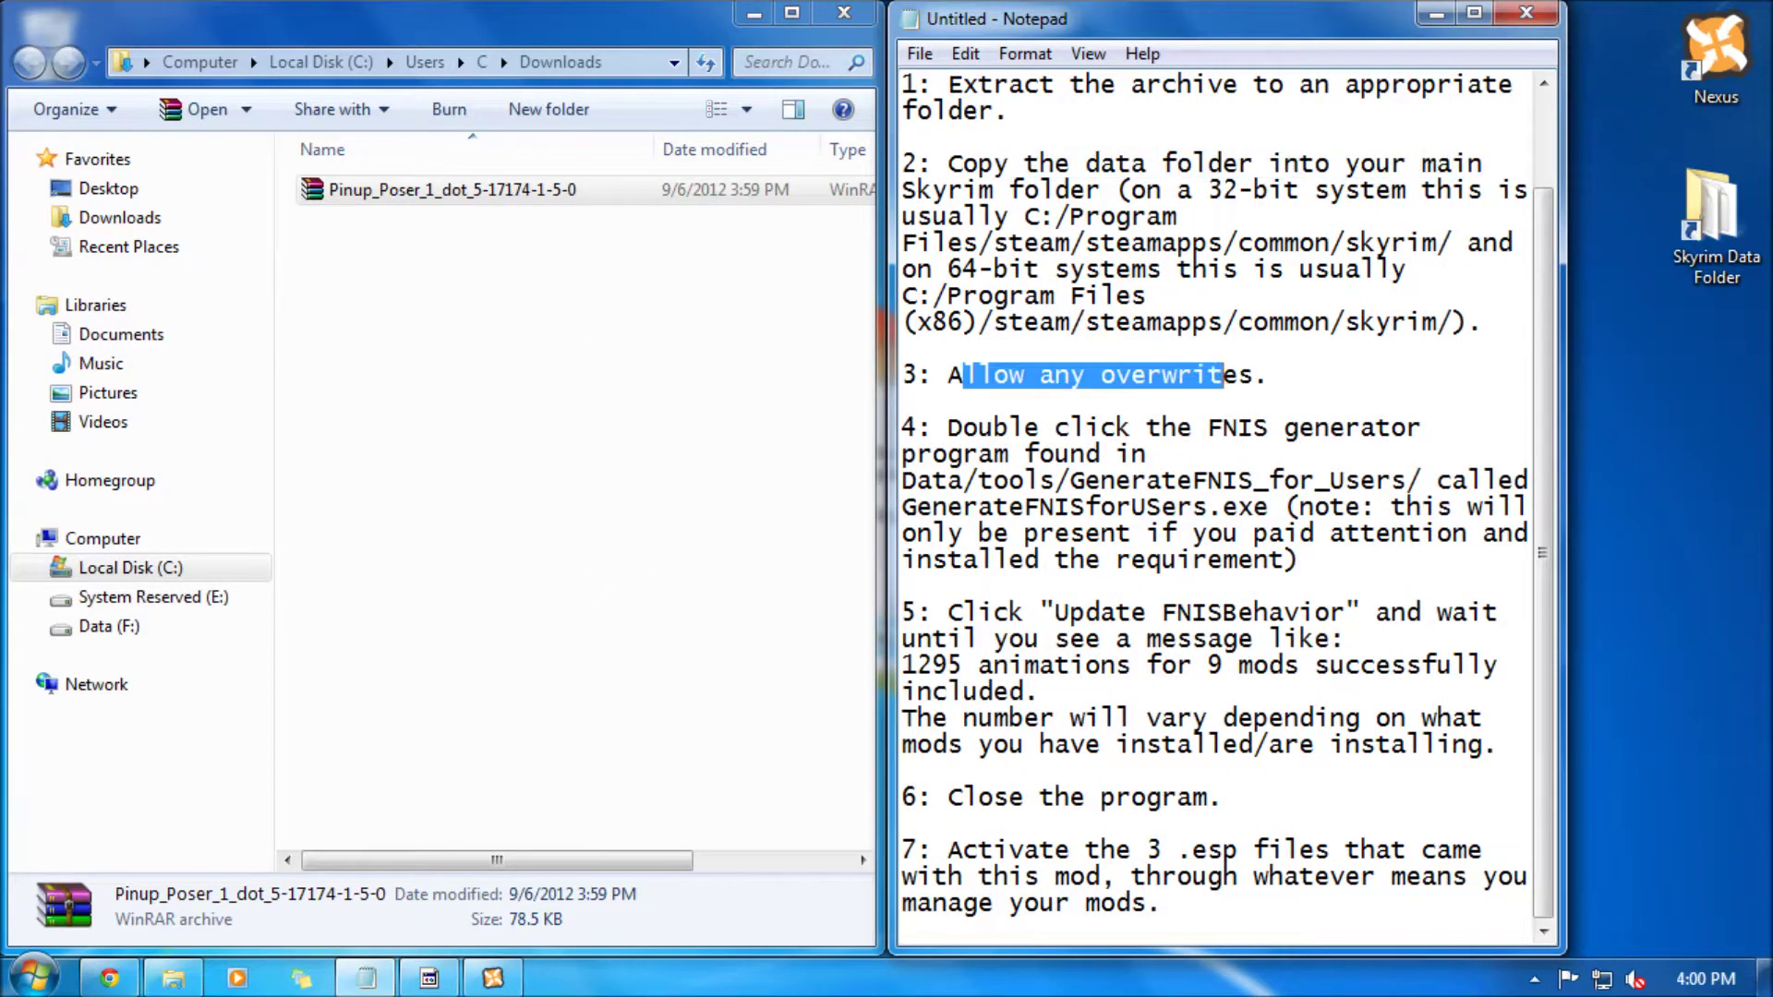
# Put the Skyrim game folder on the right half and open the Pinup Poser archive.
pyautogui.doubleClick(1715, 229)
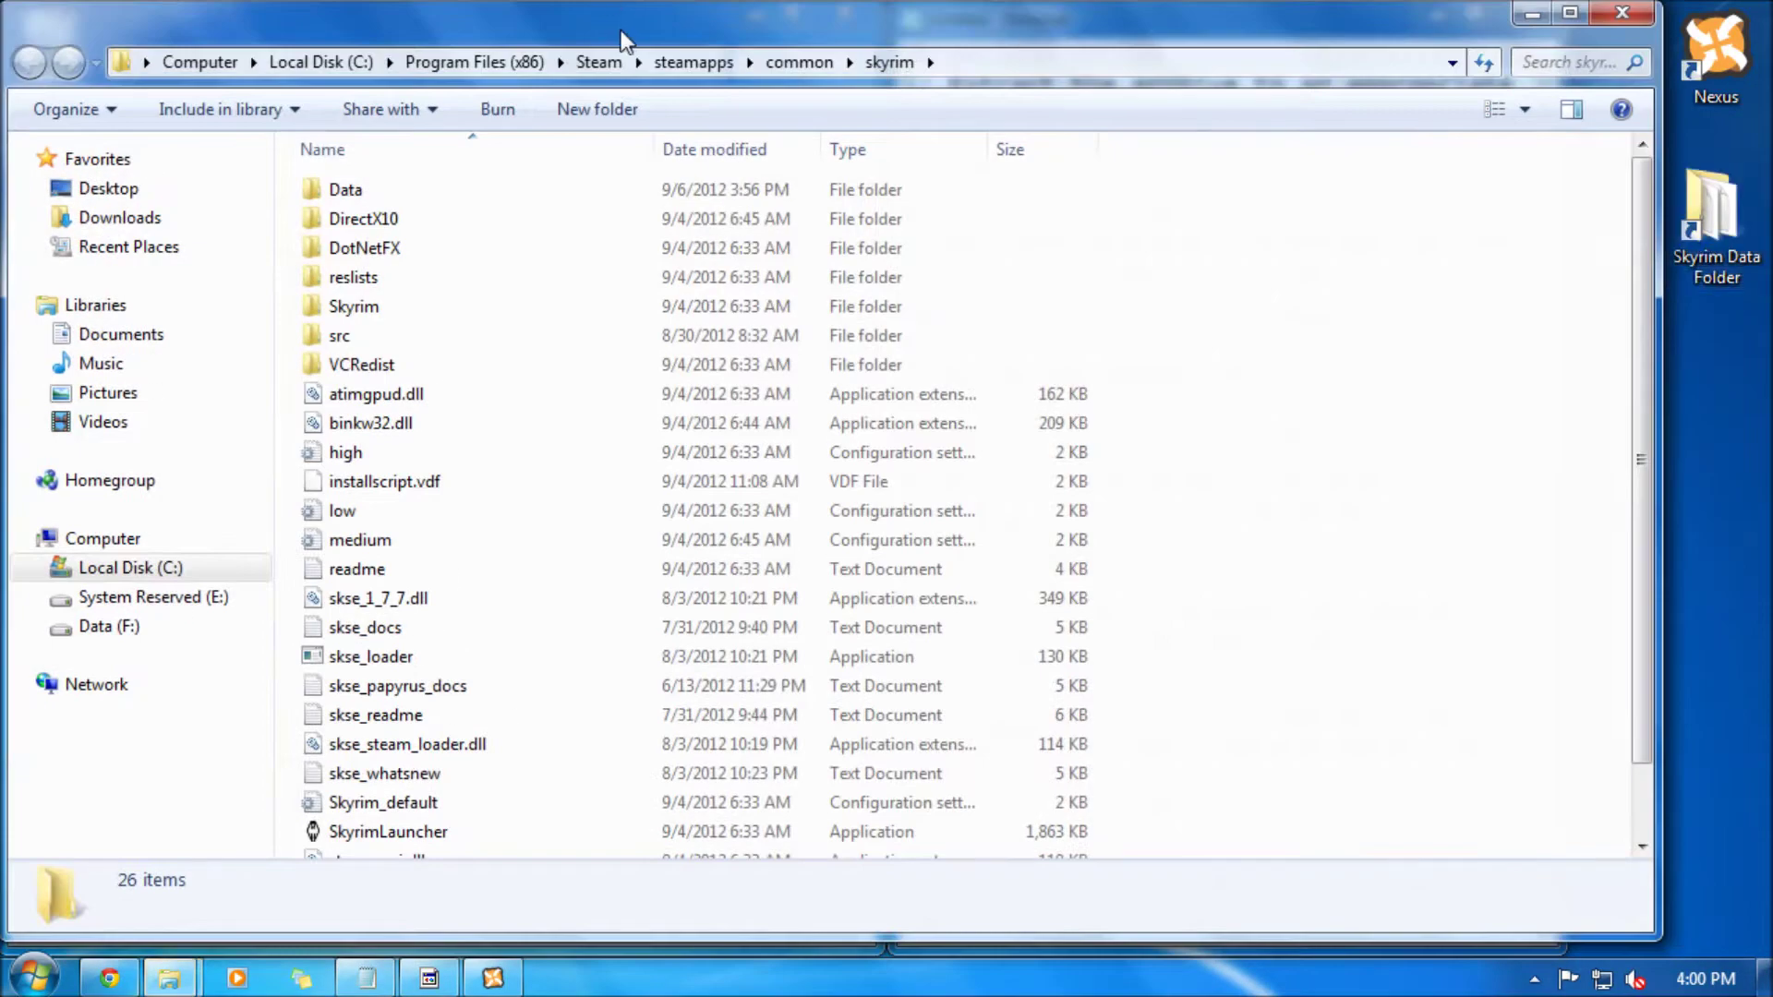
pyautogui.moveTo(620, 29); pyautogui.dragTo(1772, 139)
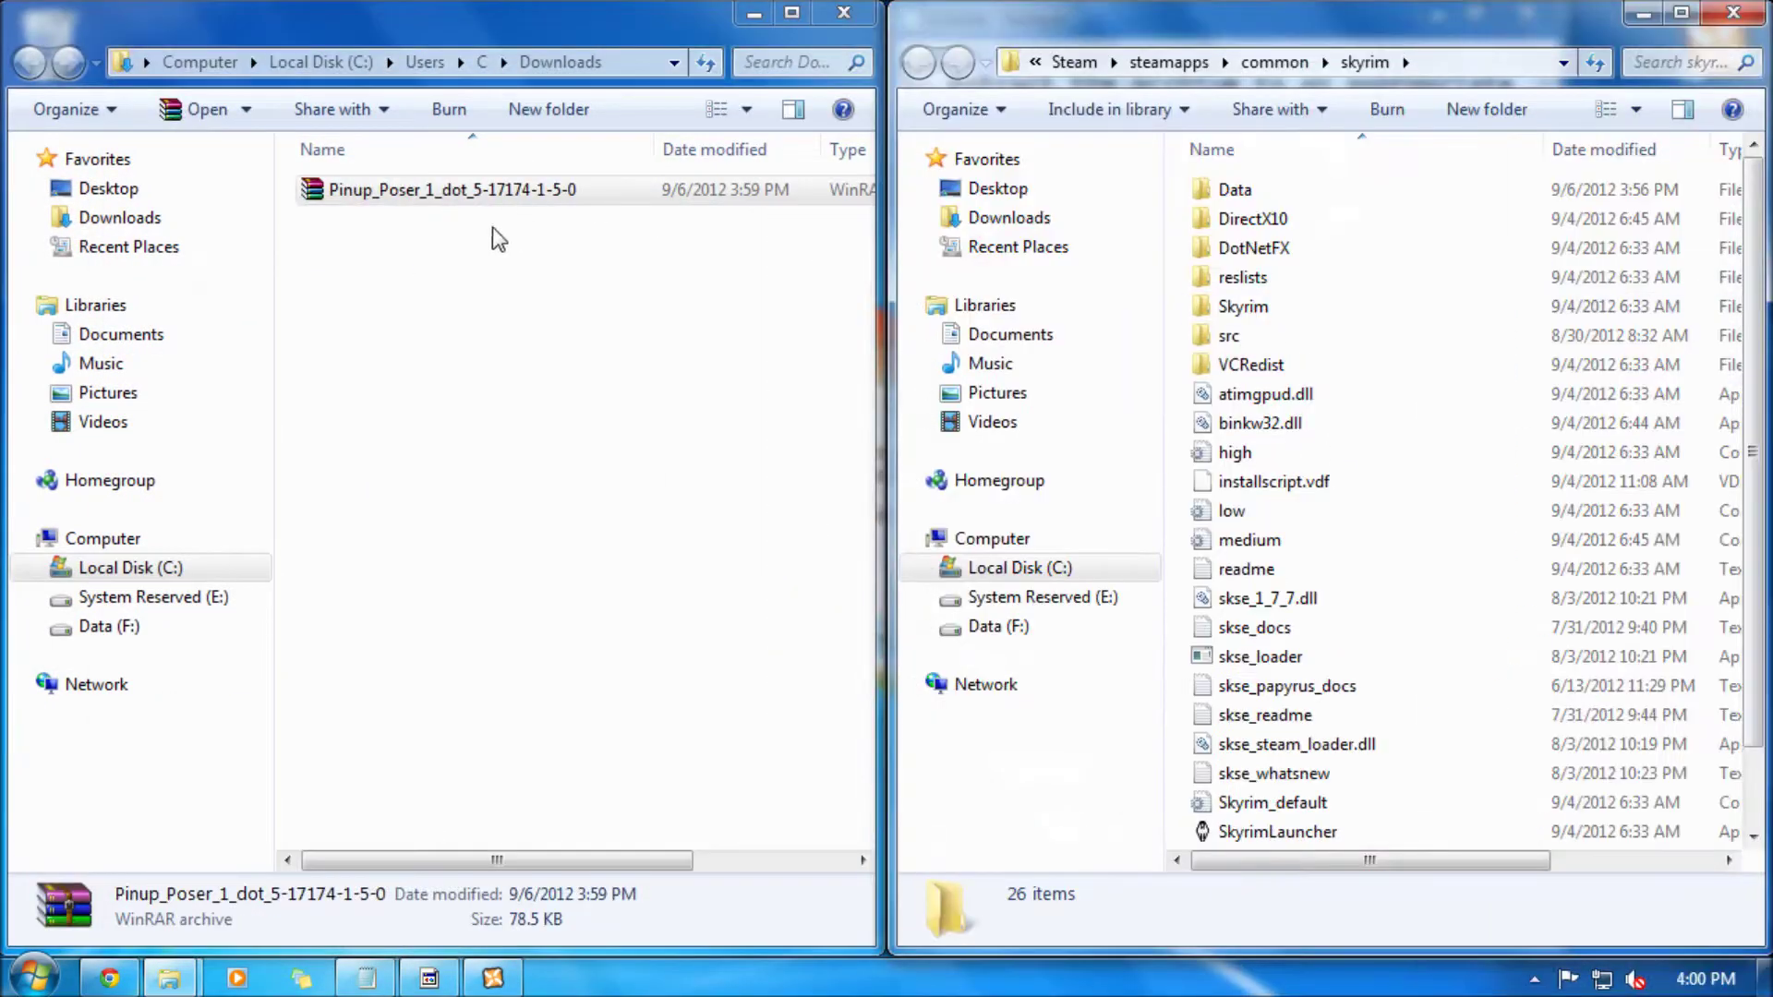
pyautogui.doubleClick(443, 187)
# Place the archive window on the left and select the Skyrim folder path.
pyautogui.moveTo(614, 40); pyautogui.dragTo(0, 194)
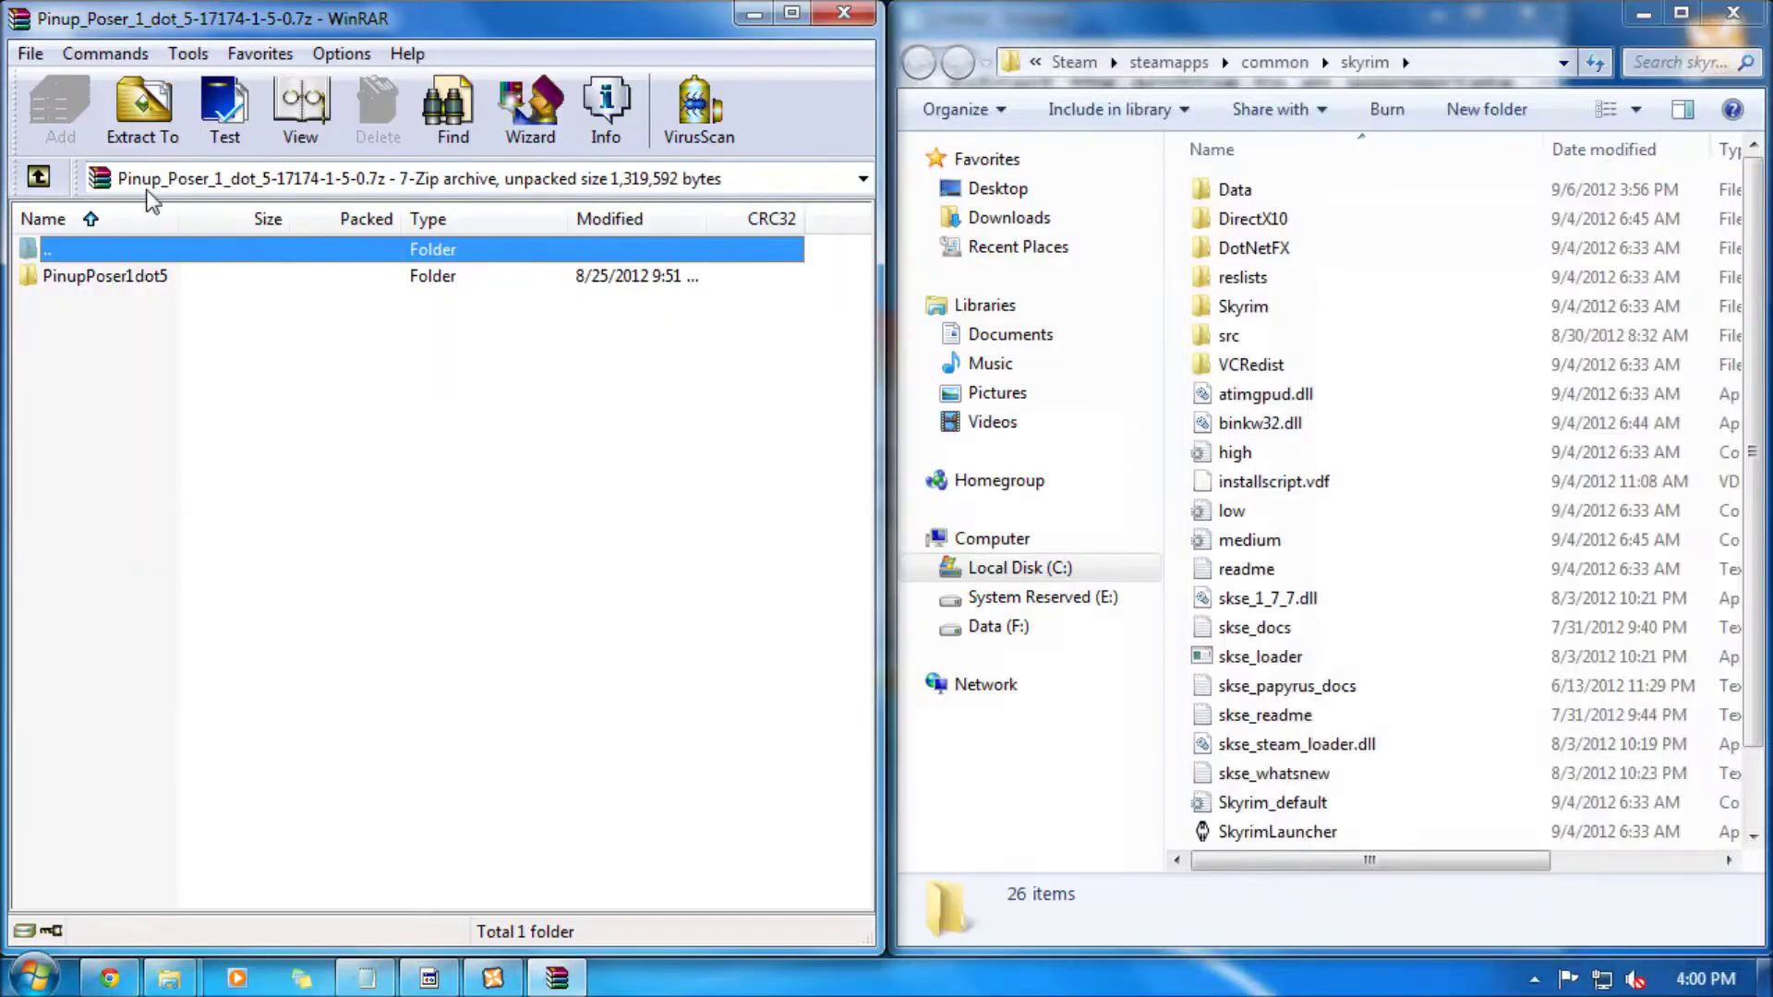
pyautogui.click(119, 286)
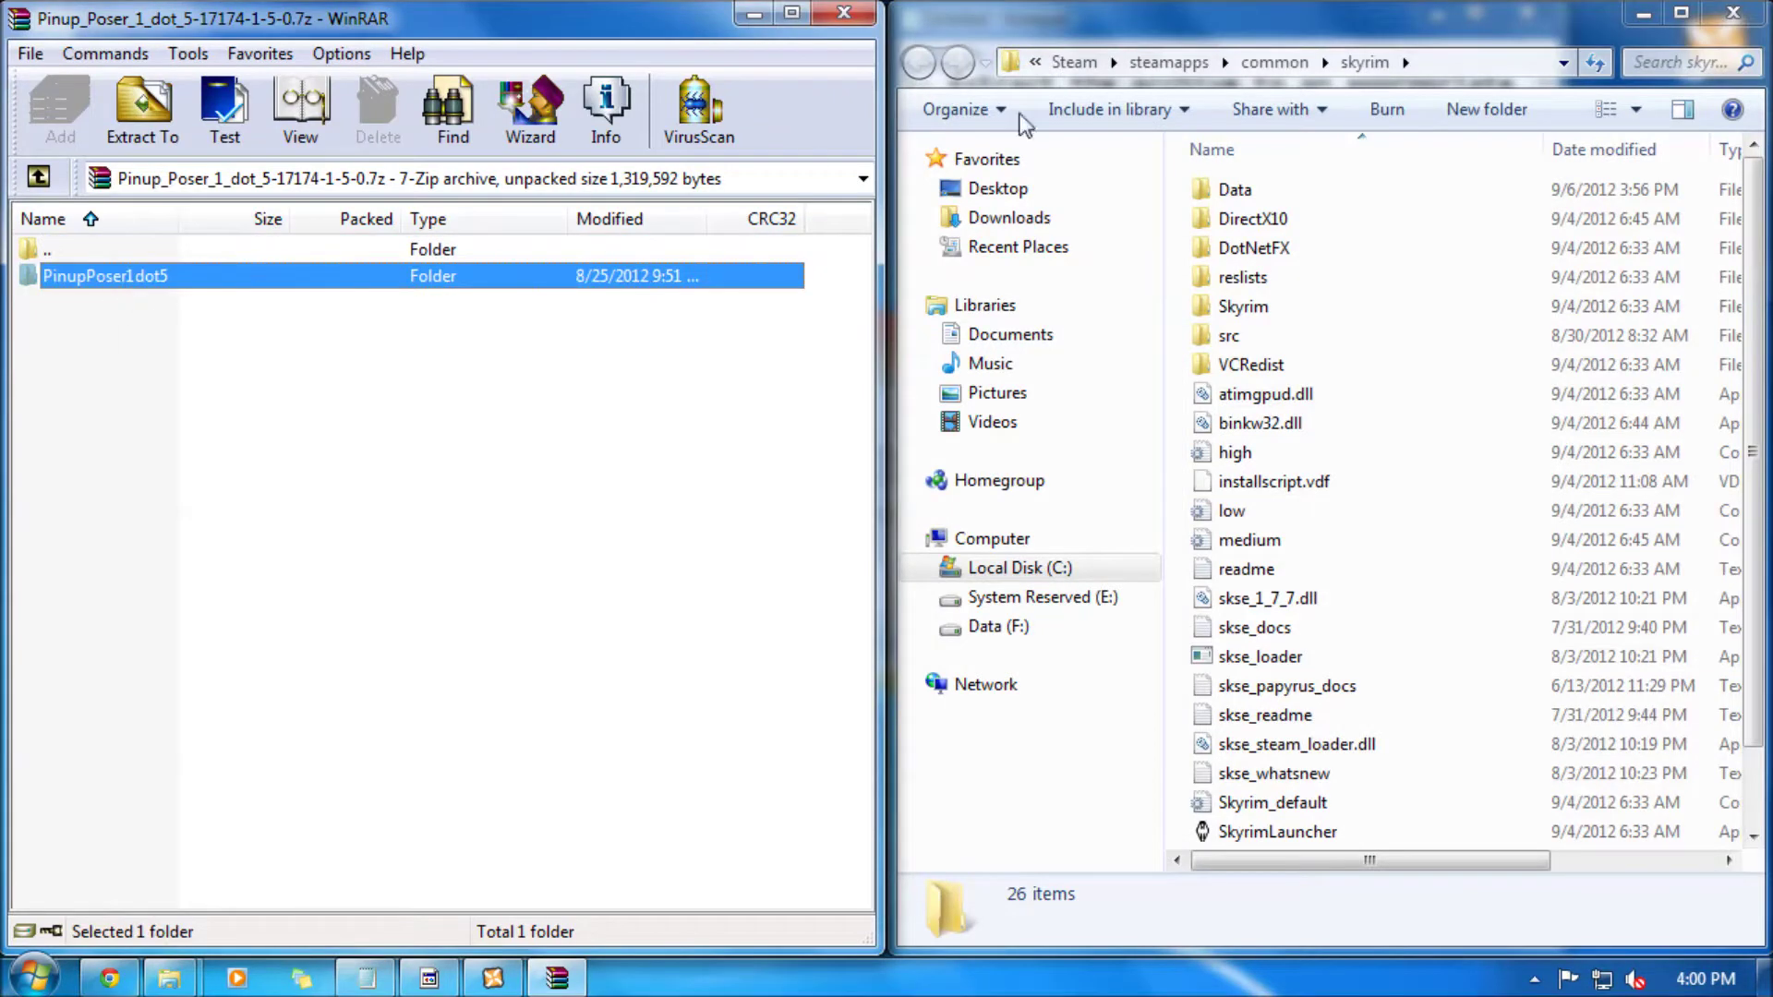
pyautogui.click(1482, 62)
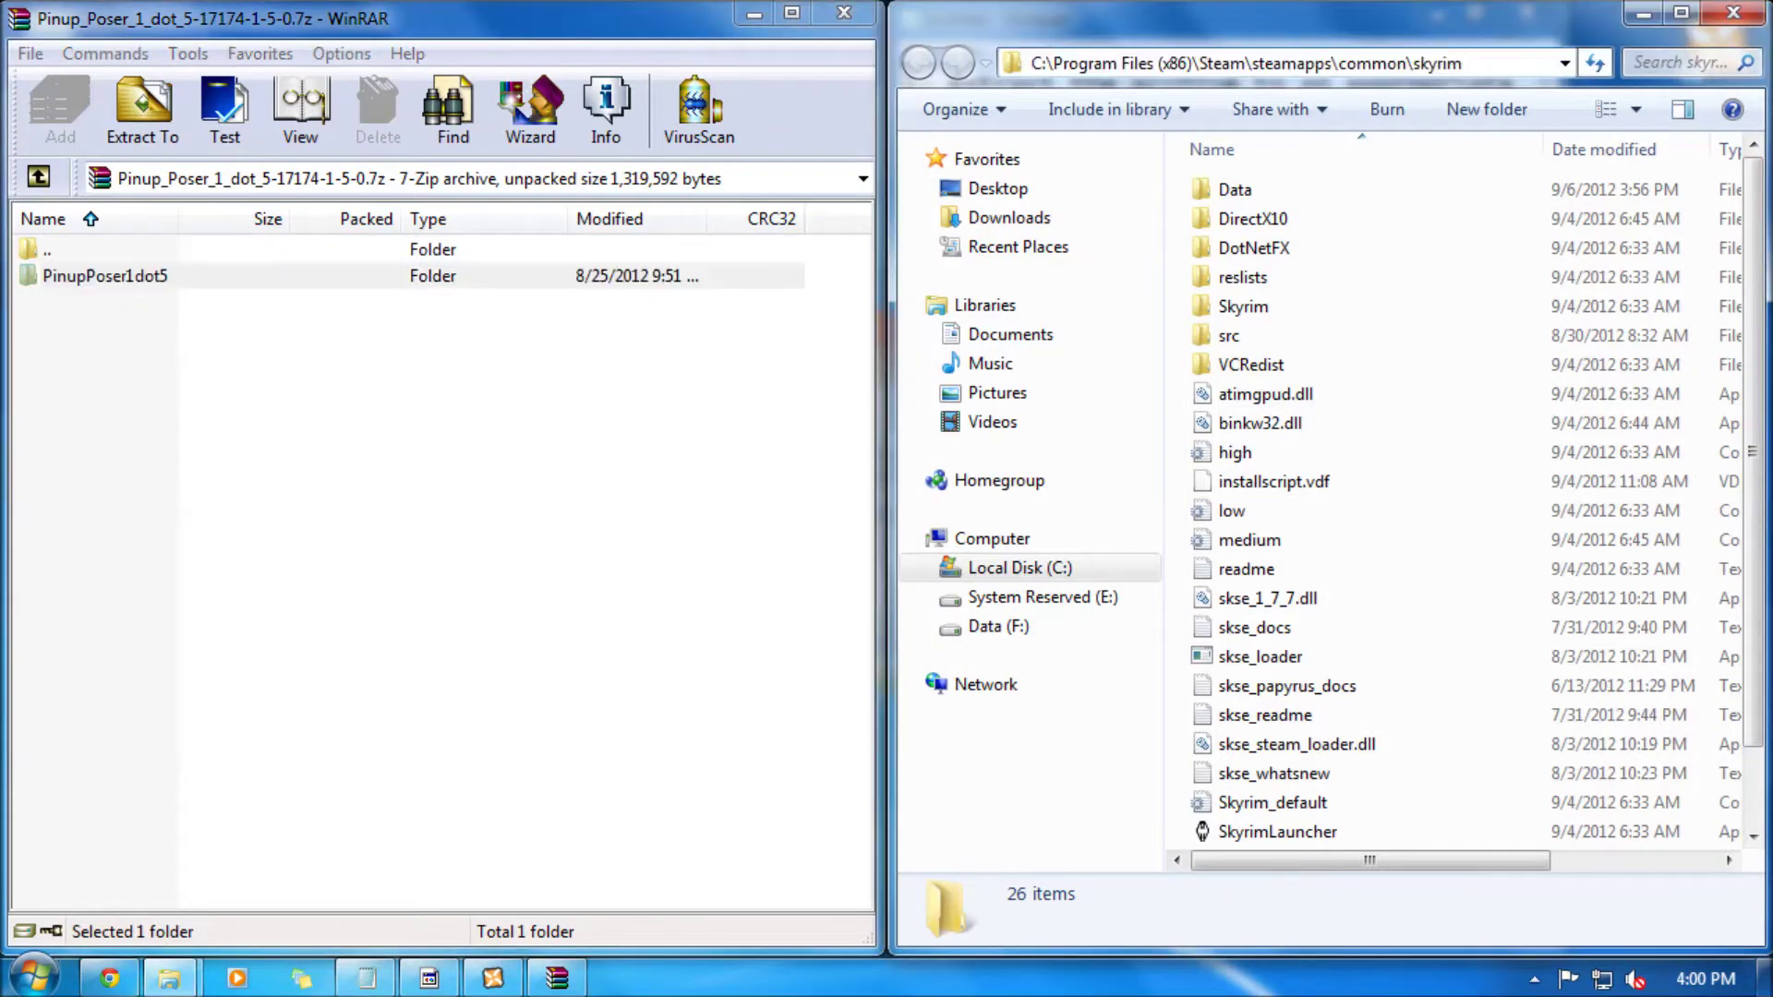
pyautogui.moveTo(1466, 63); pyautogui.dragTo(1136, 63)
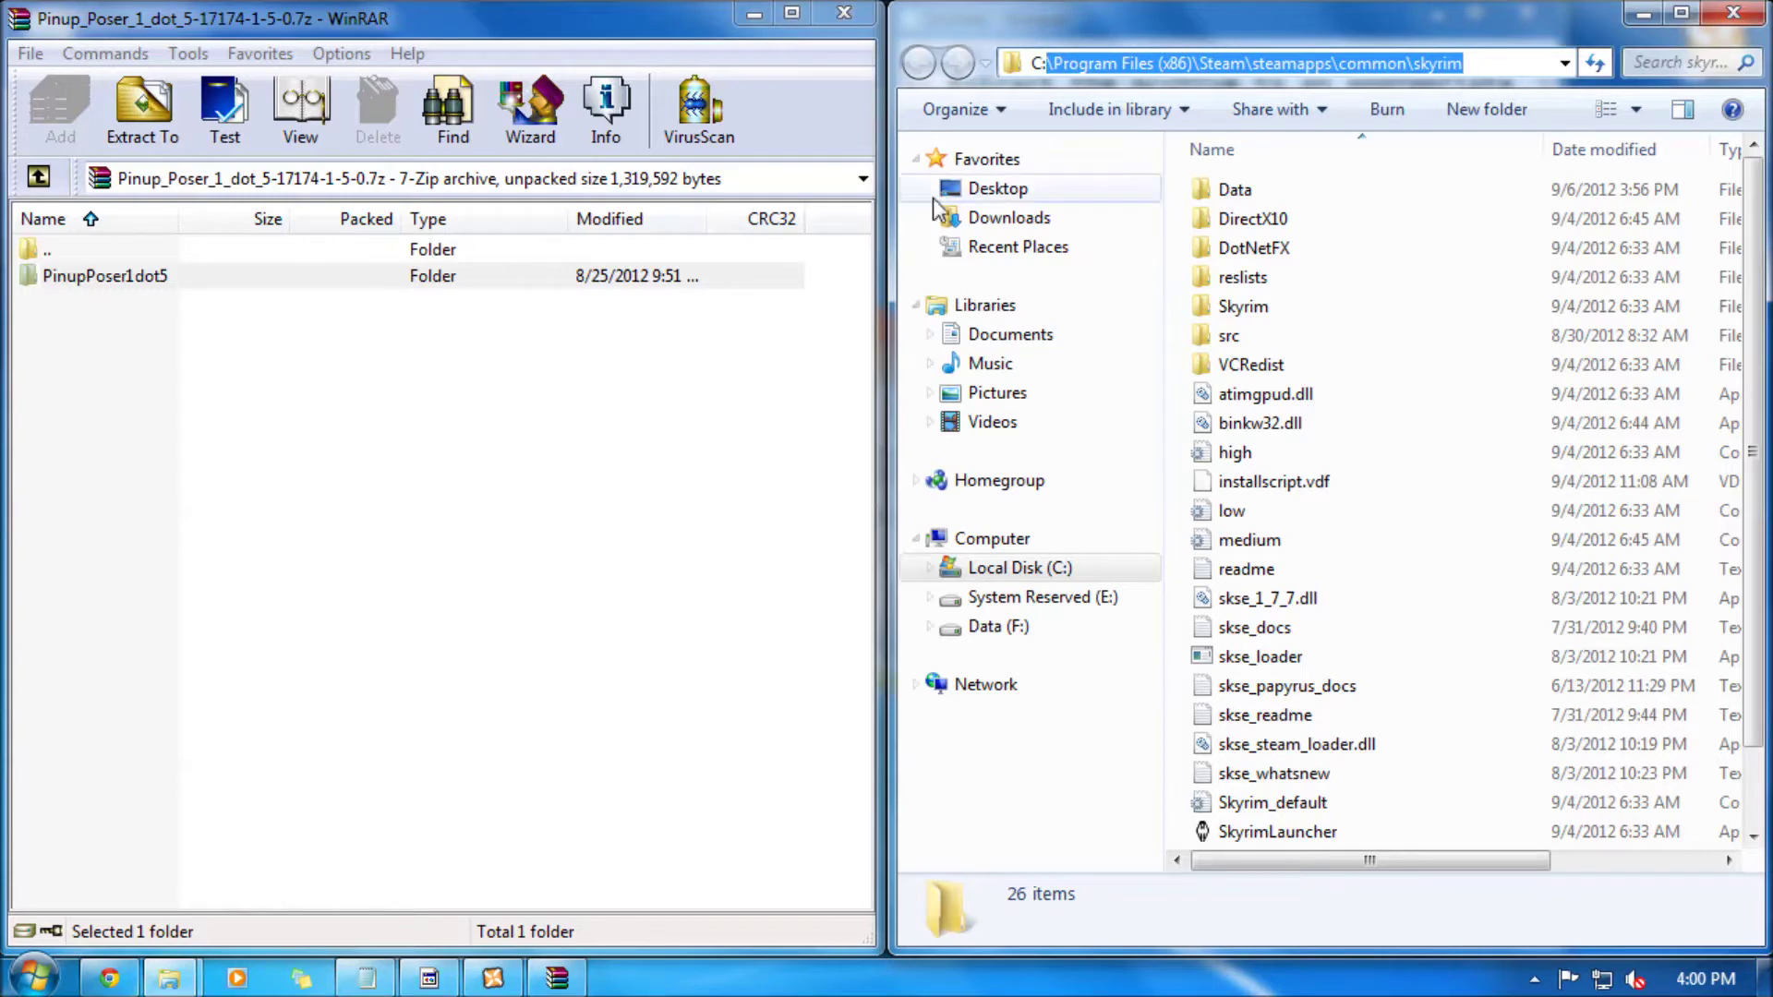
pyautogui.click(585, 496)
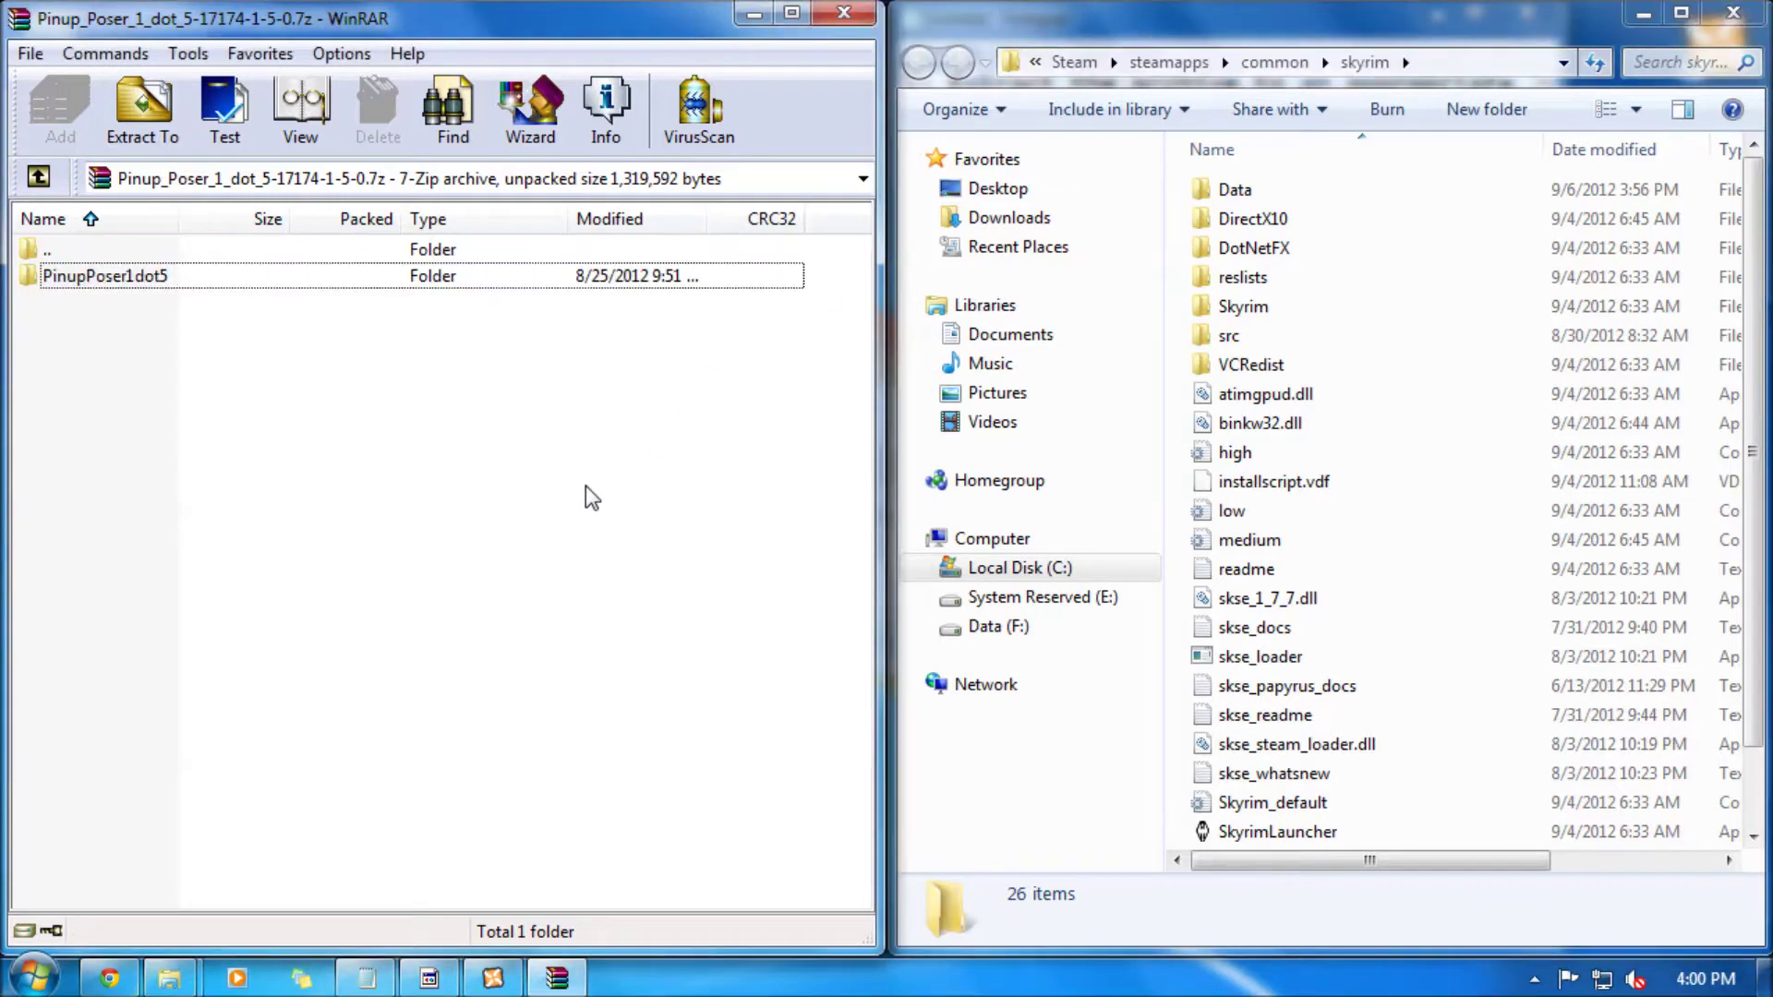
# Copy PinupPoser1dot5's Data folder into Skyrim, merging folders and replacing Pinups.esp.
pyautogui.doubleClick(109, 277)
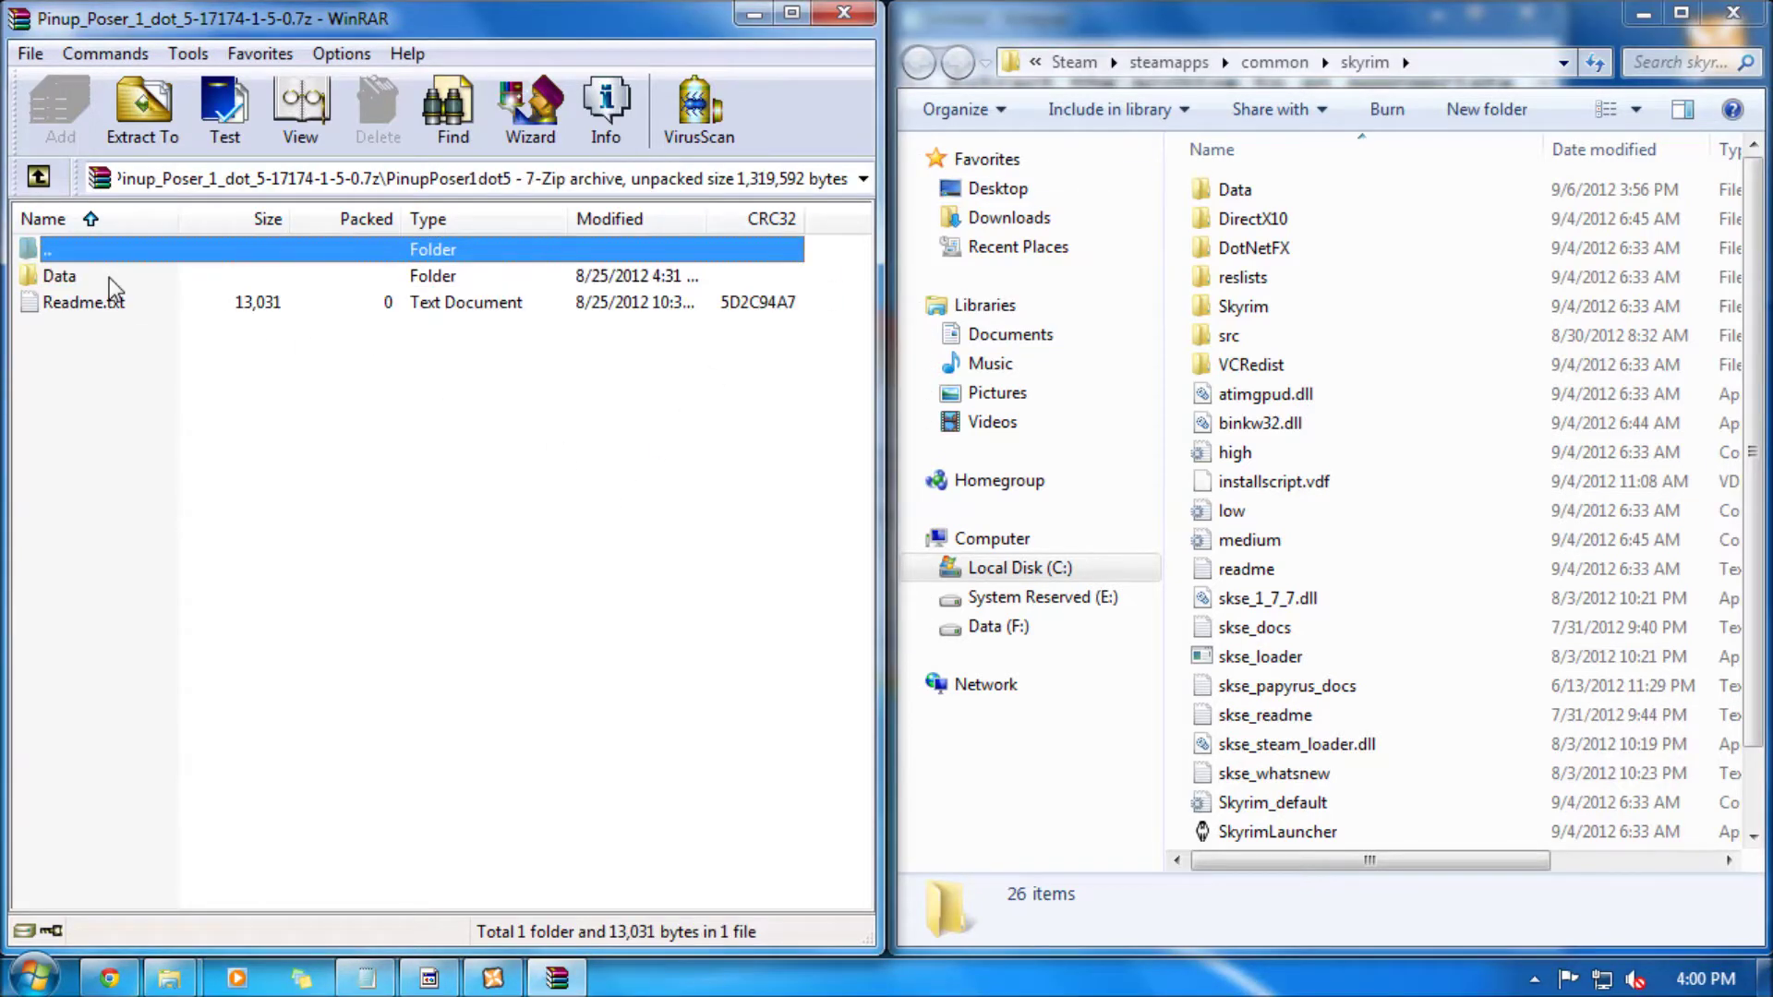
pyautogui.click(109, 277)
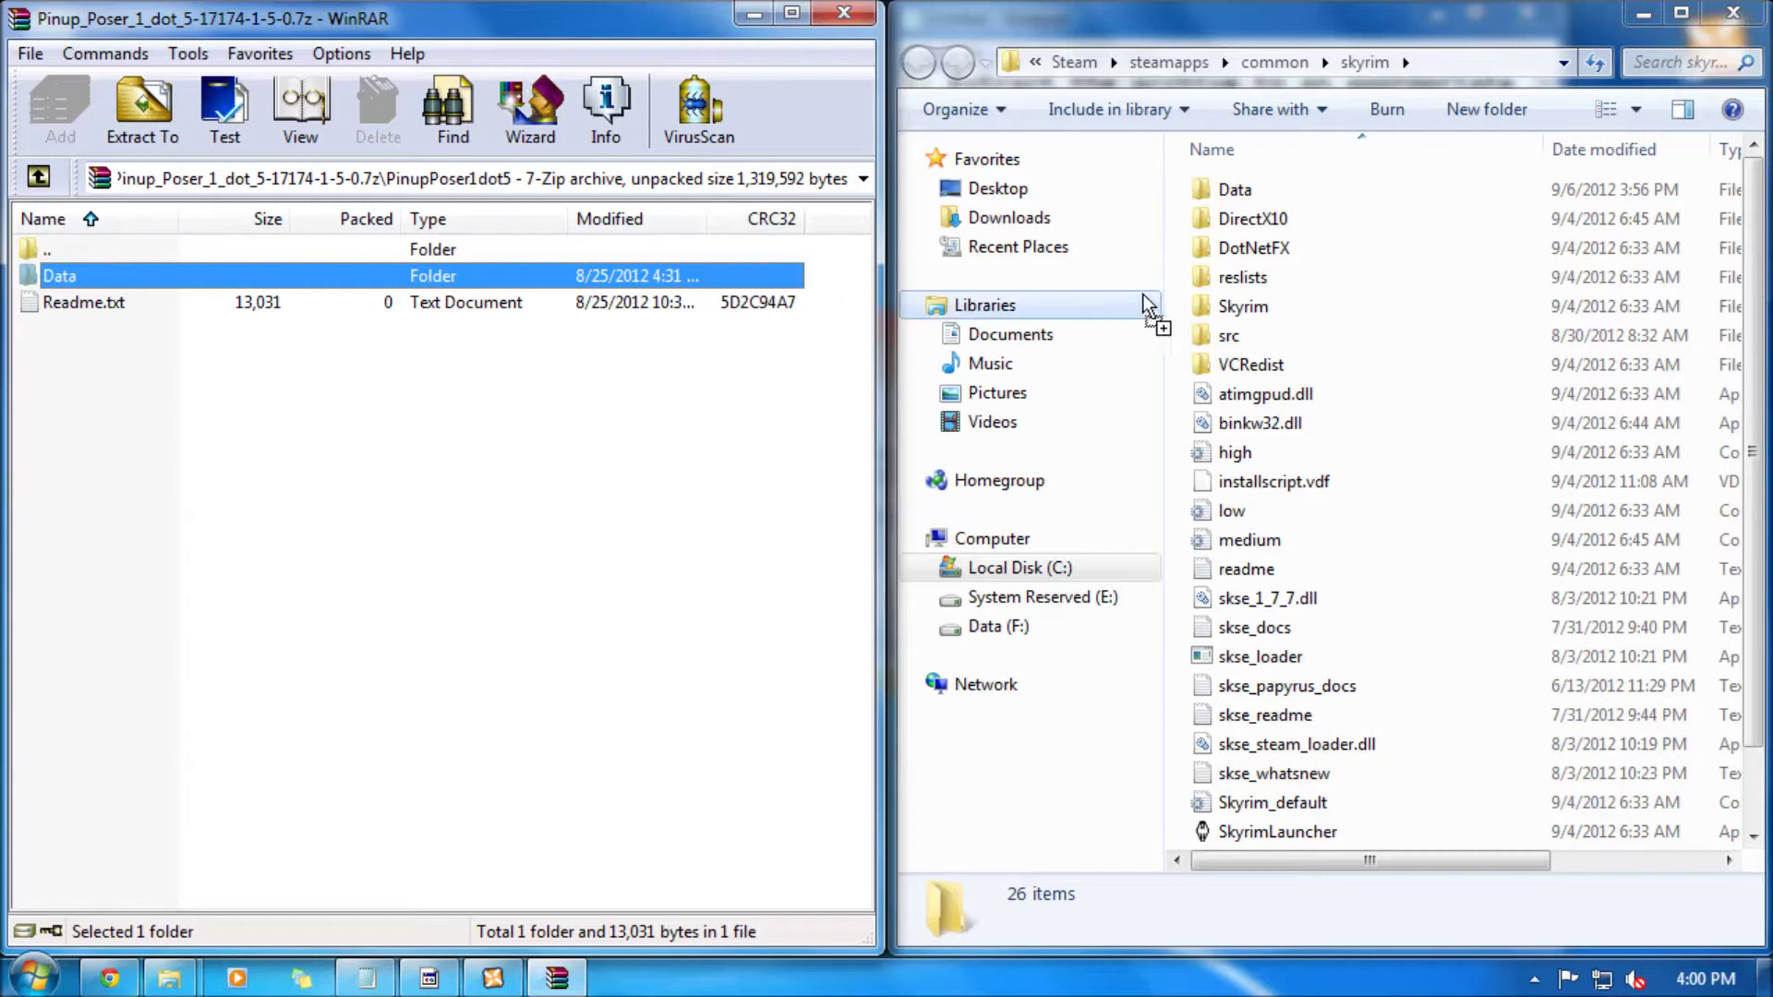
pyautogui.moveTo(905, 311); pyautogui.dragTo(1177, 274)
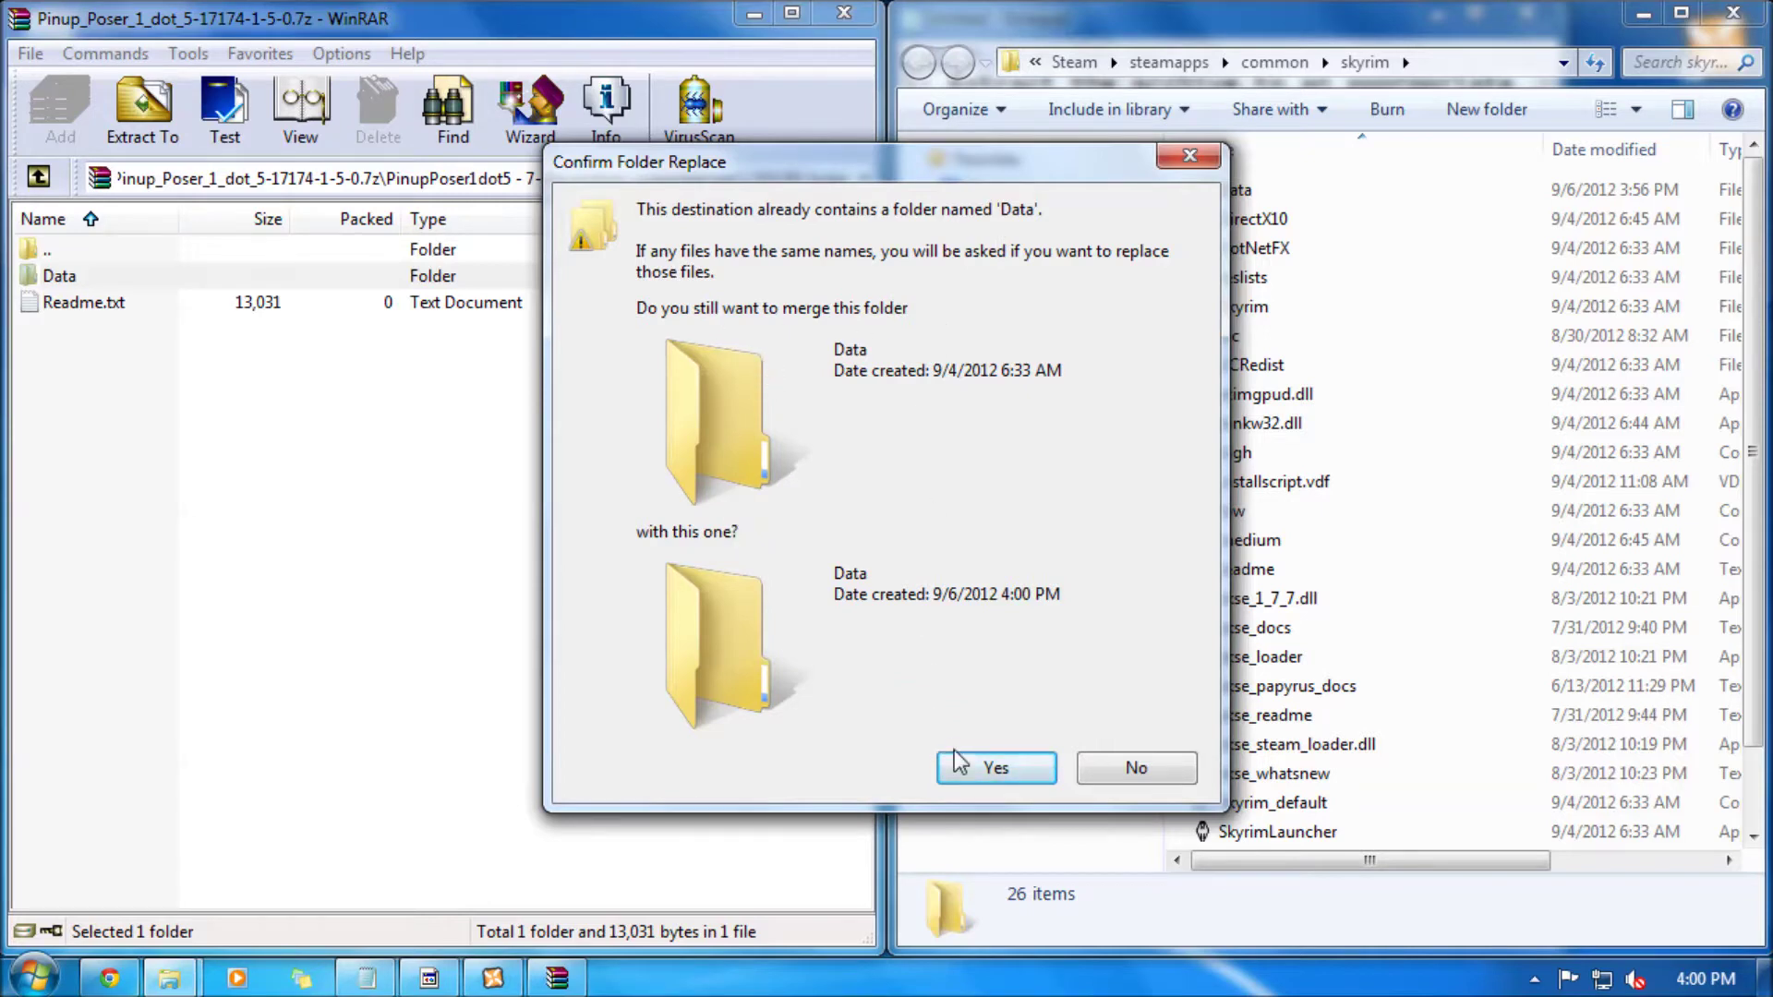
pyautogui.click(987, 765)
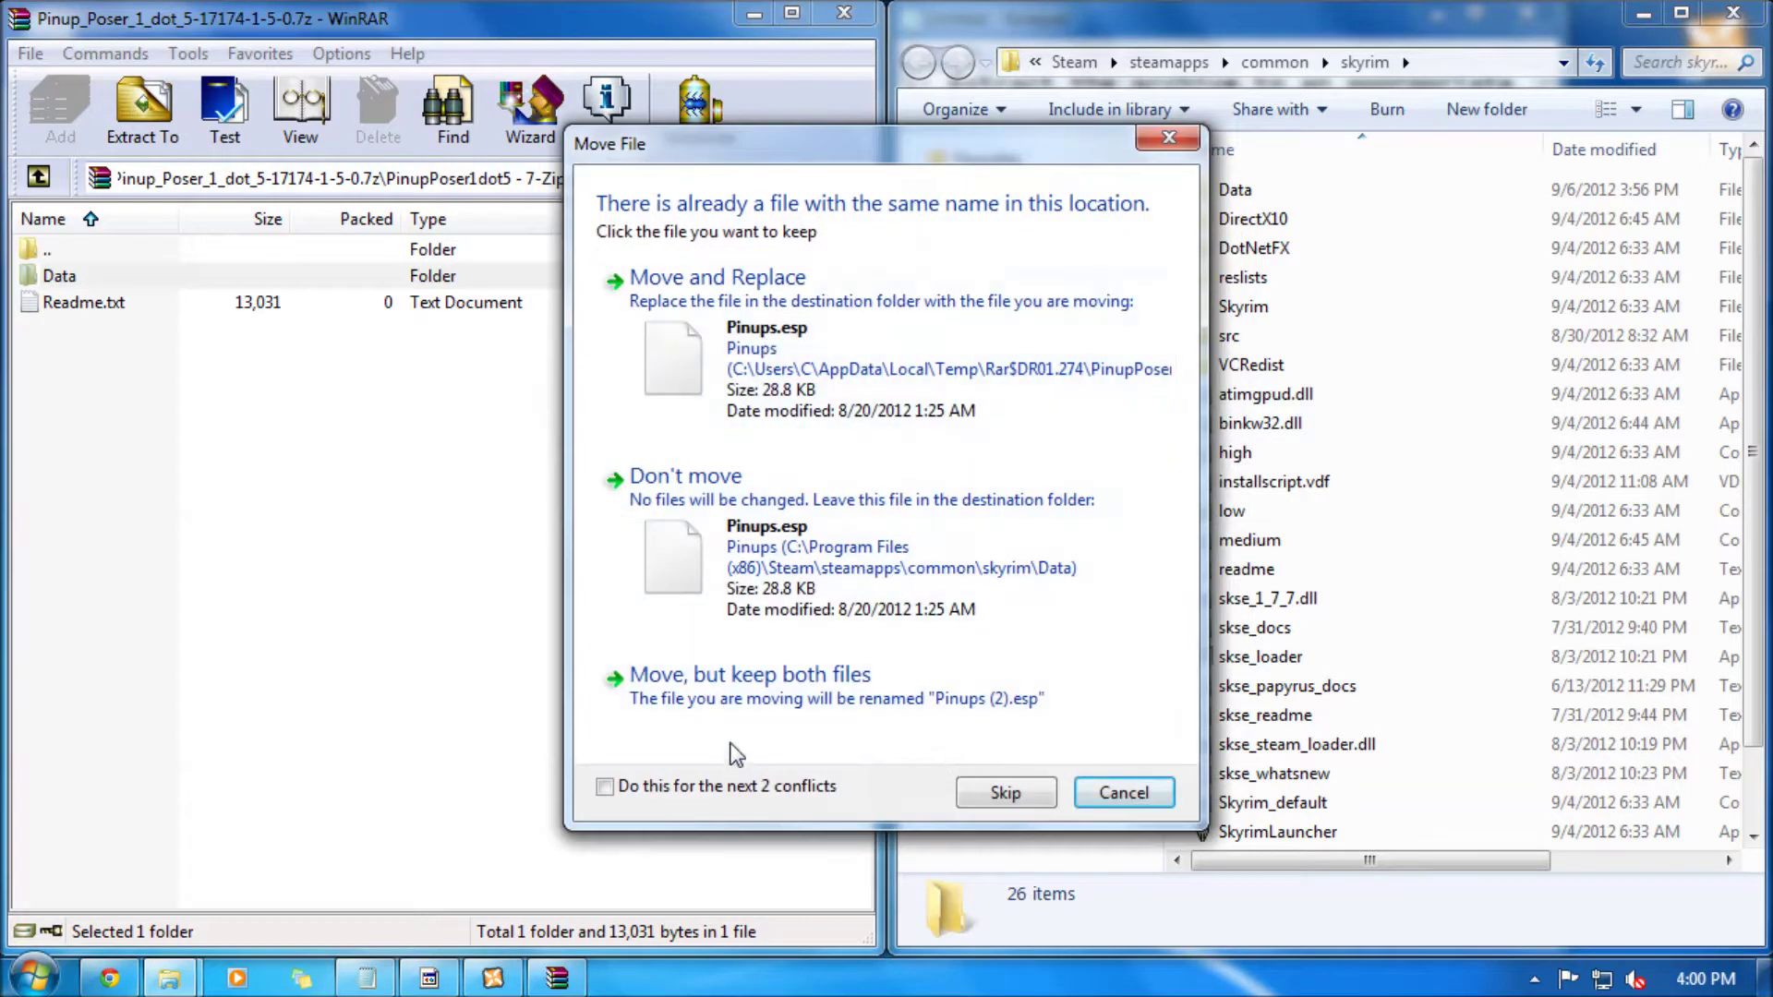
pyautogui.click(812, 401)
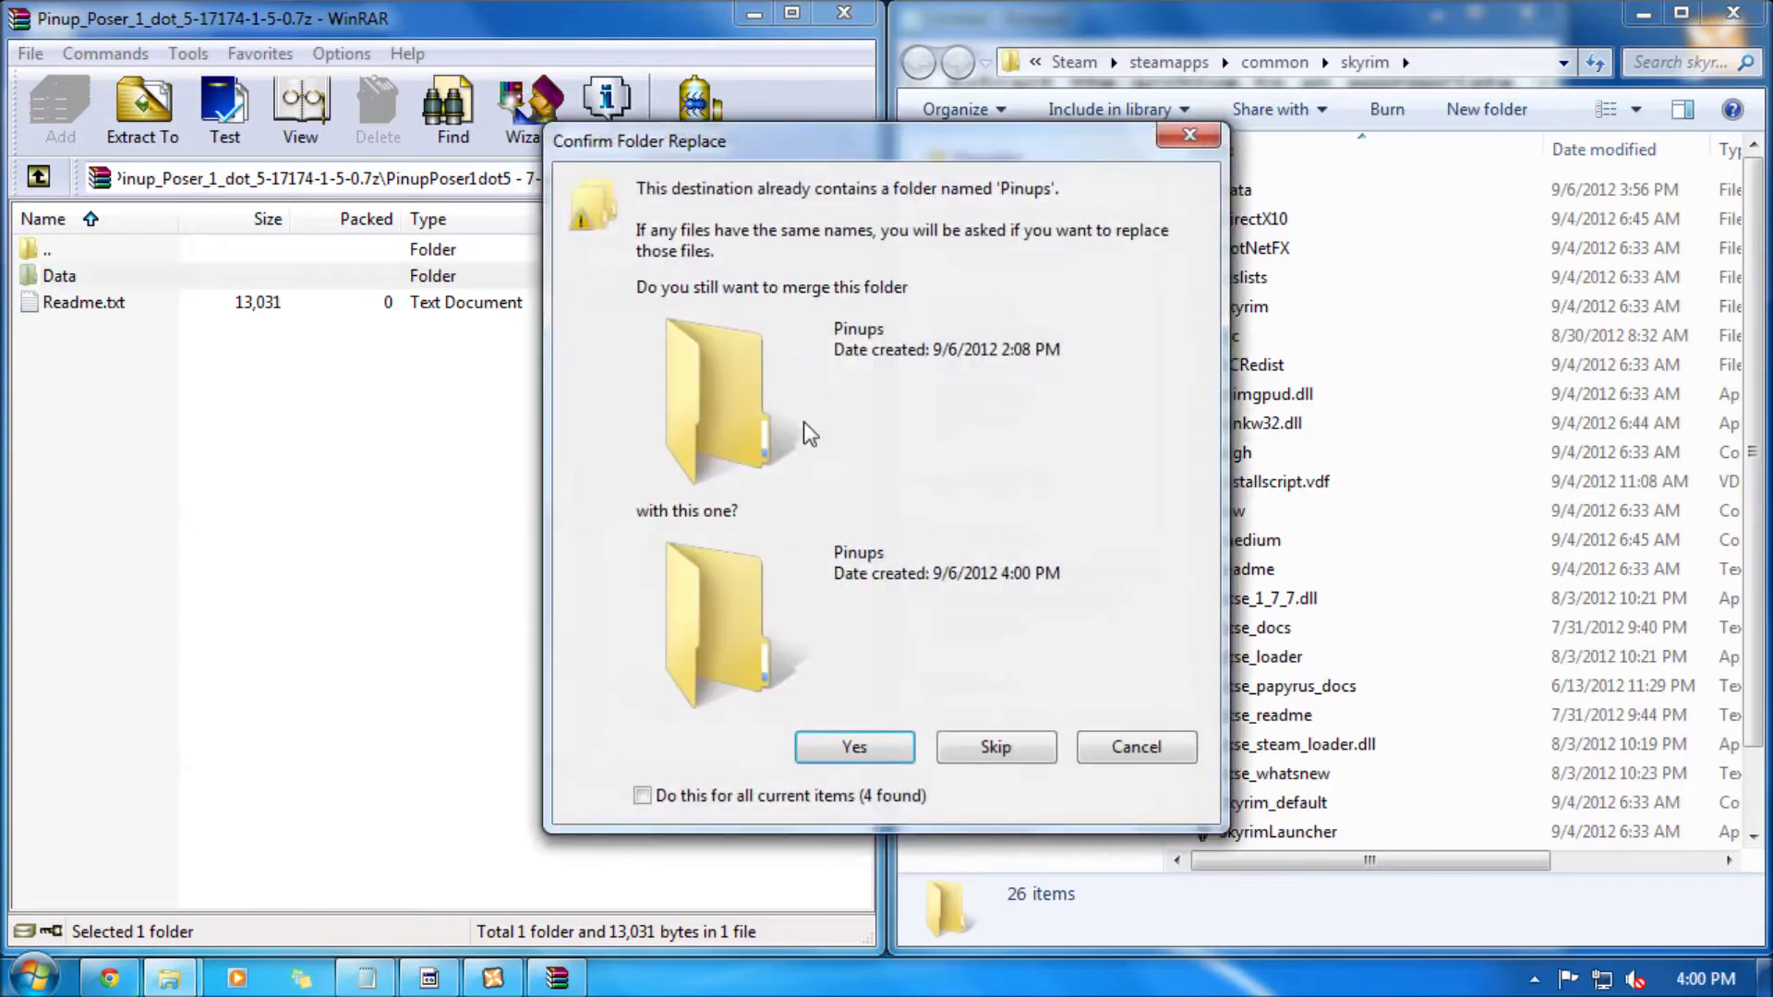
pyautogui.click(841, 748)
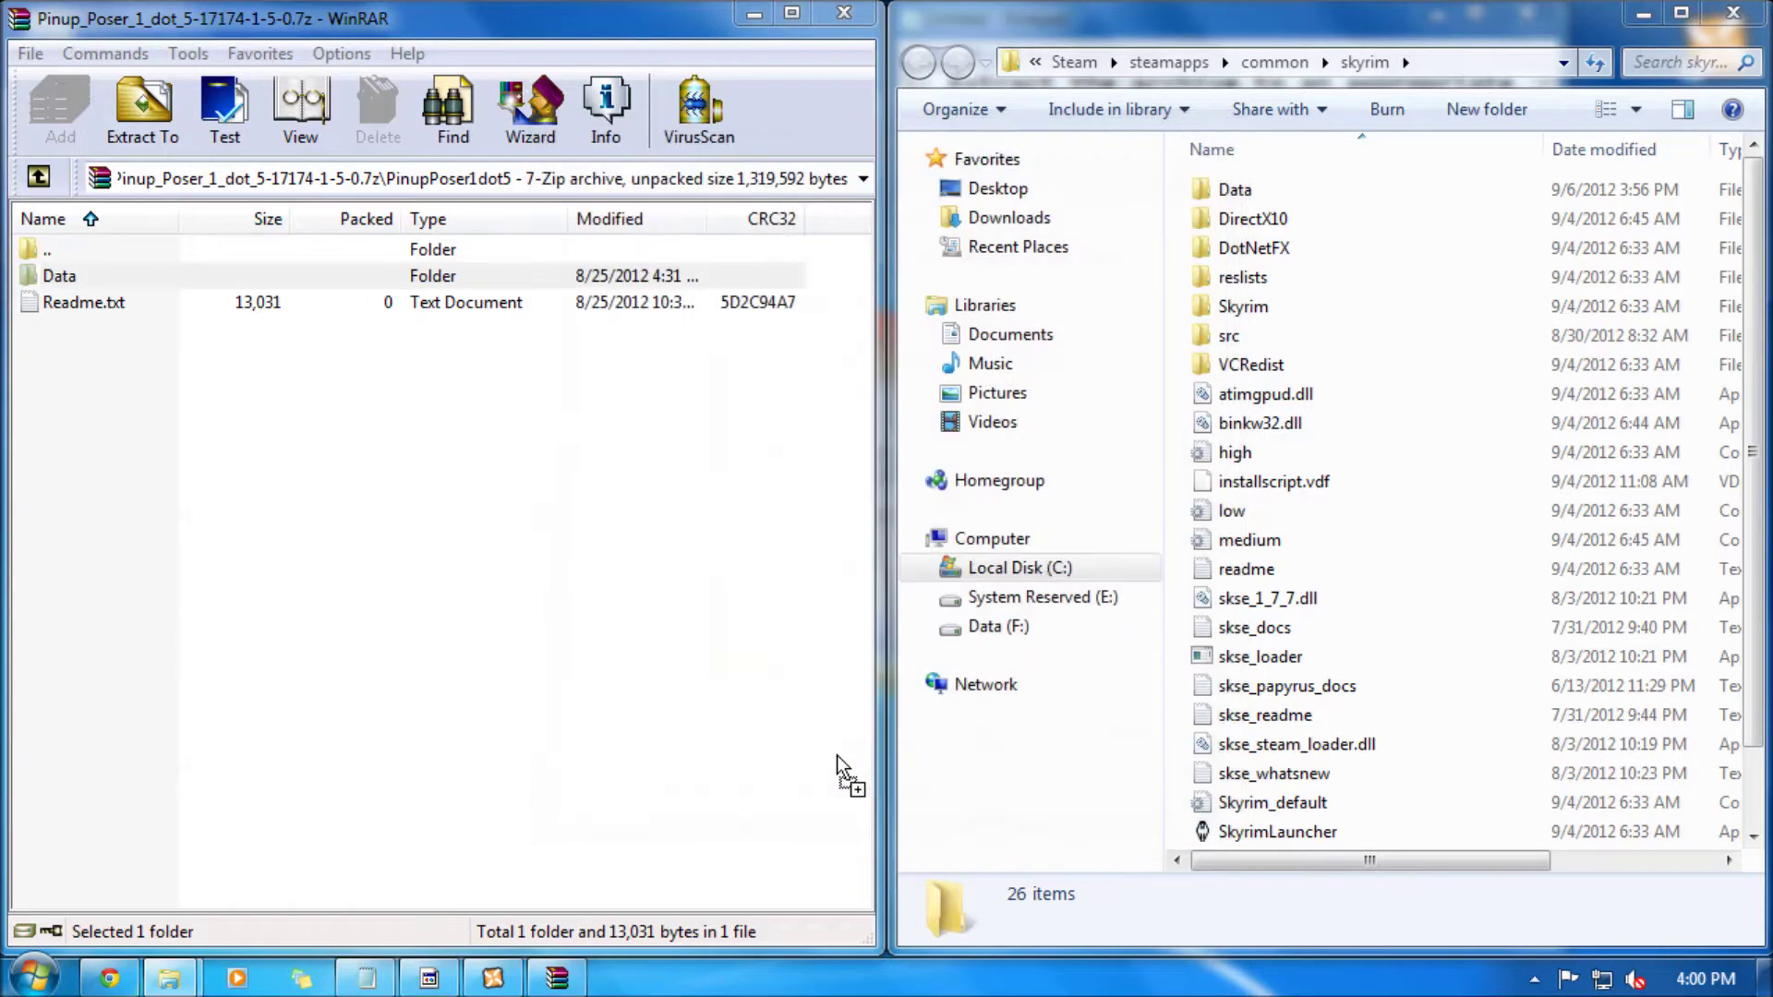
pyautogui.click(1734, 14)
# Close the archive and review step 4's FNIS generator instructions in the notes.
pyautogui.click(844, 14)
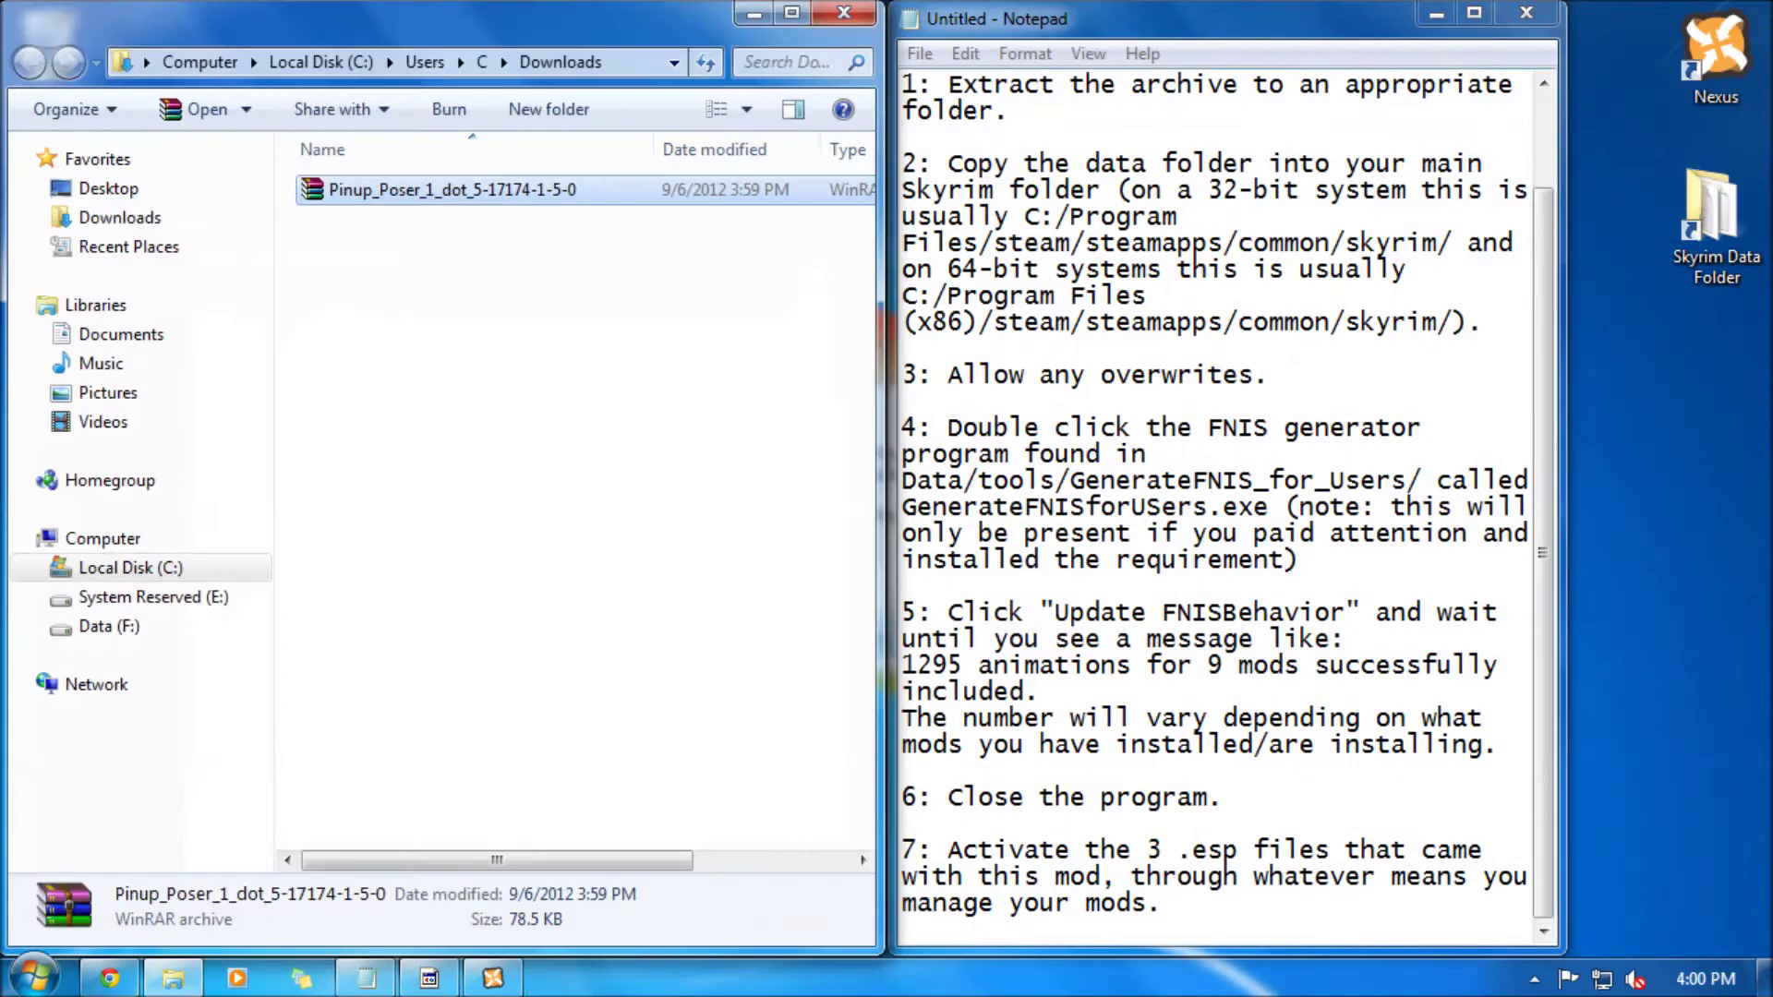
pyautogui.moveTo(948, 428); pyautogui.dragTo(1299, 560)
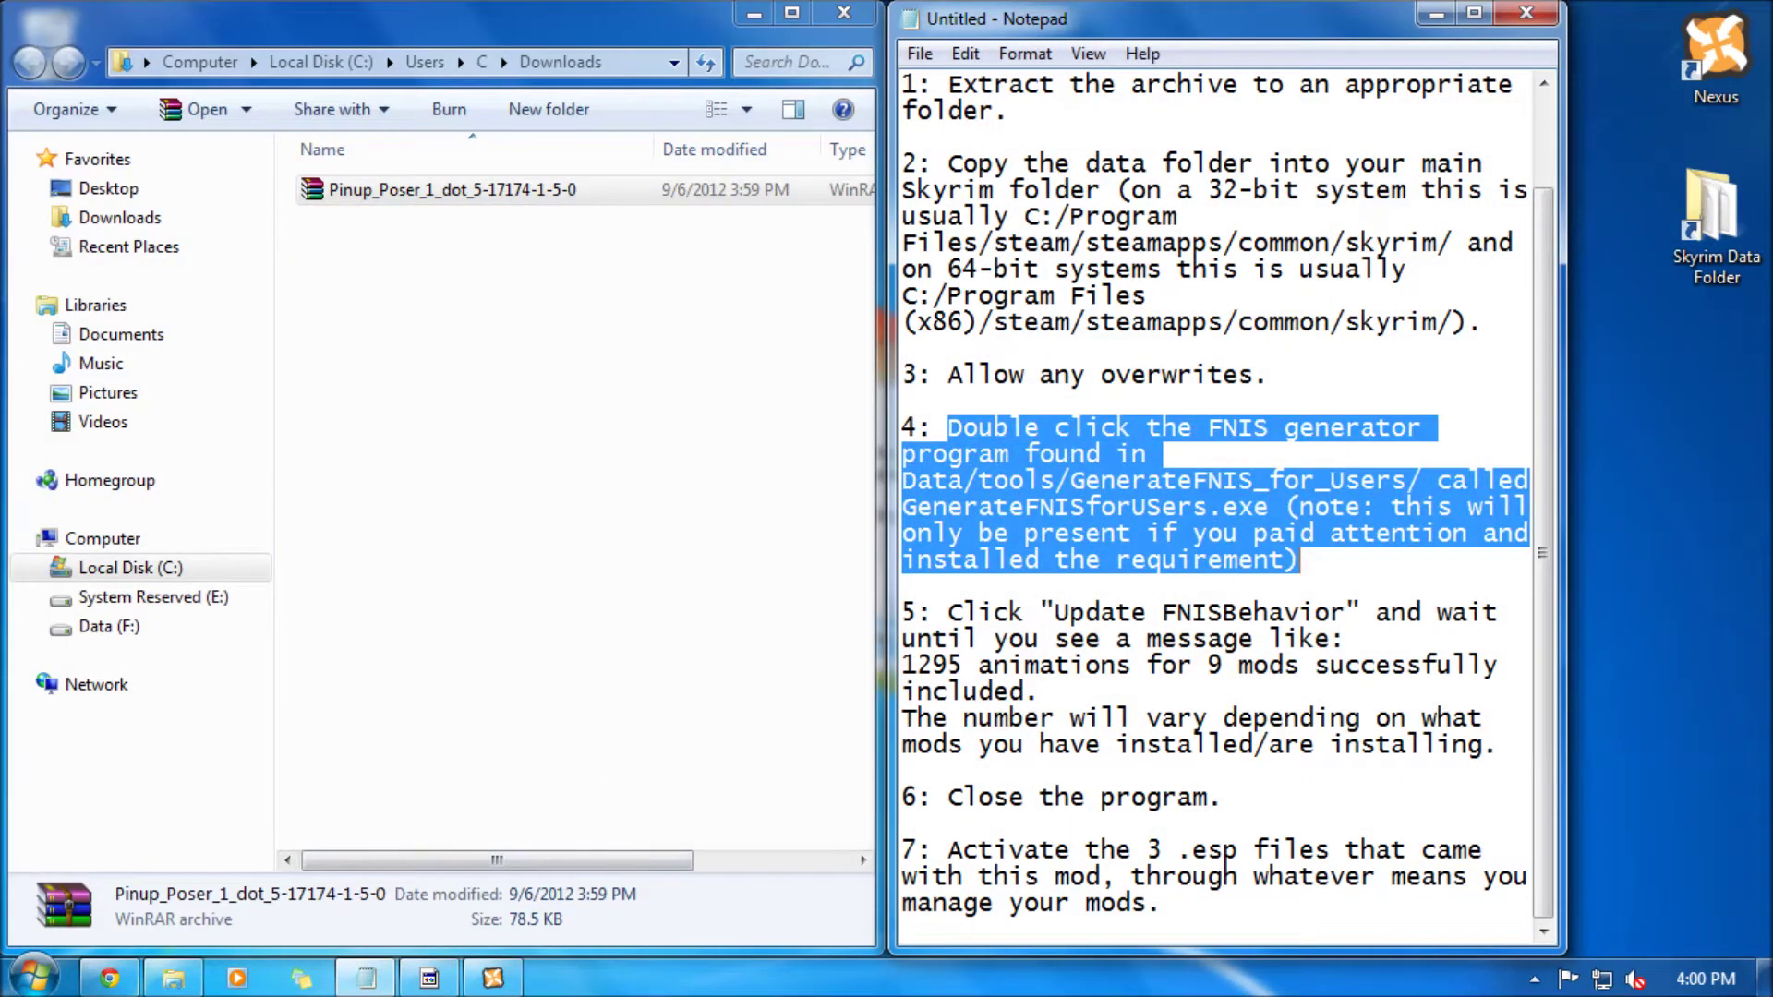
pyautogui.moveTo(1148, 427); pyautogui.dragTo(1441, 427)
pyautogui.click(1375, 429)
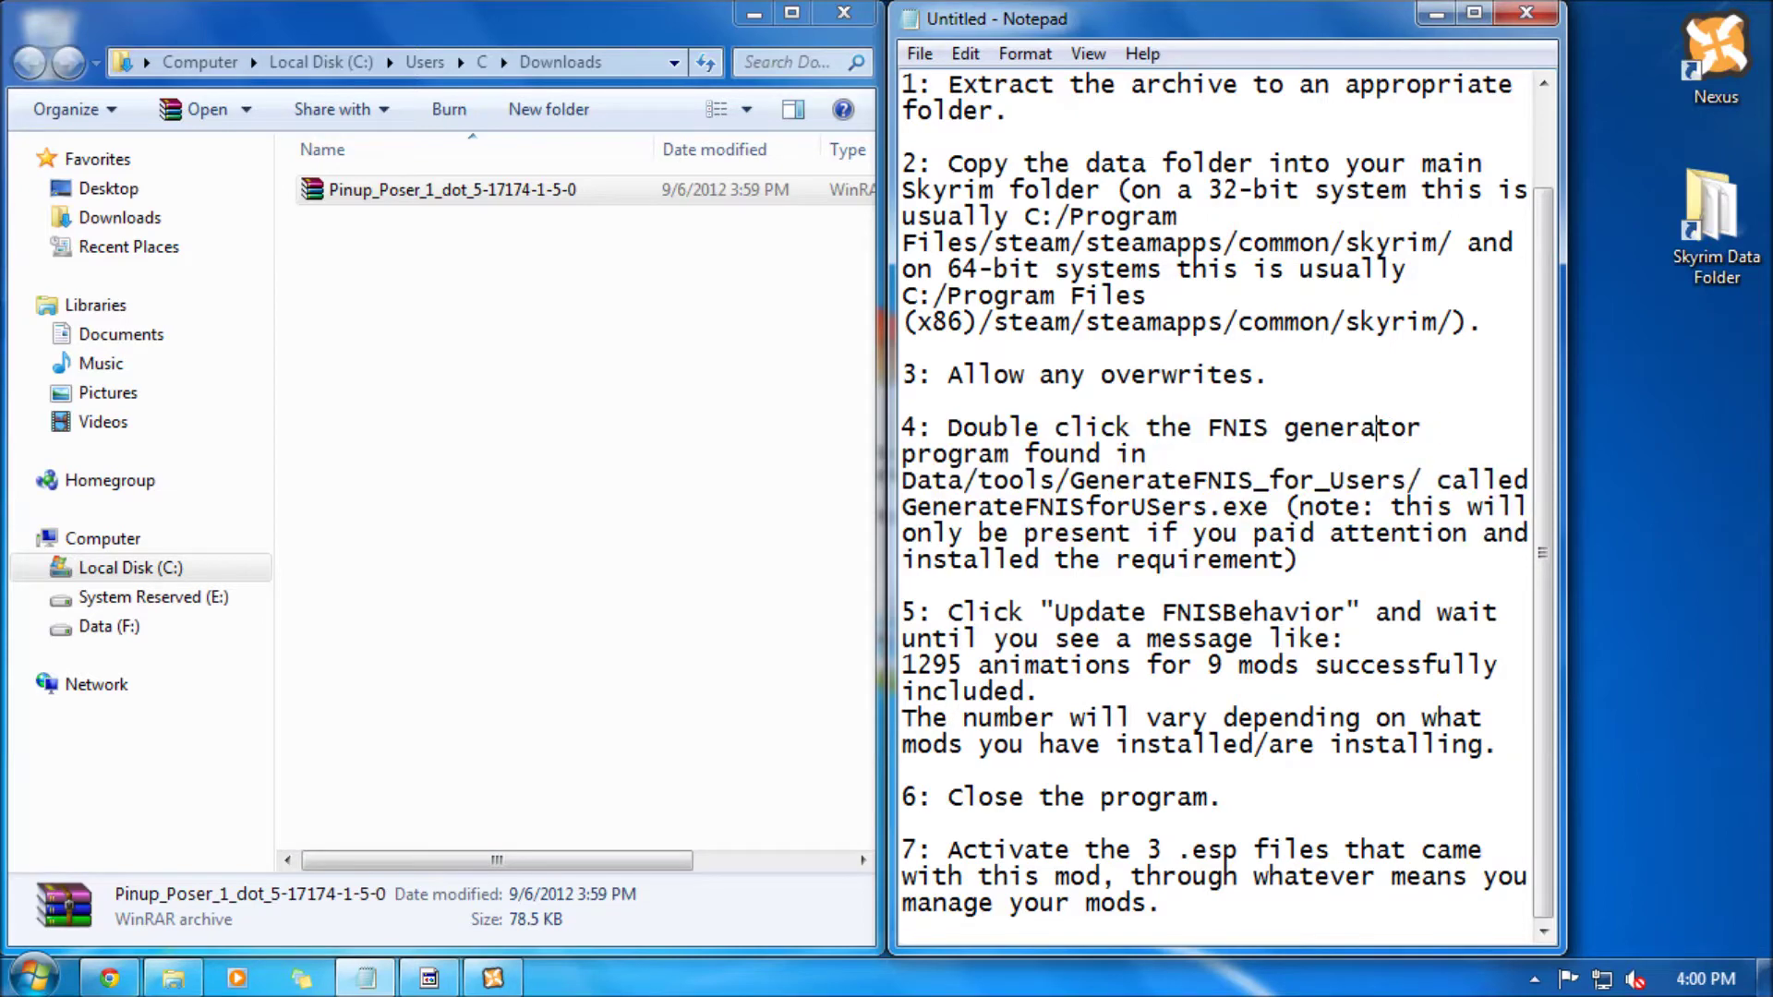
pyautogui.click(494, 978)
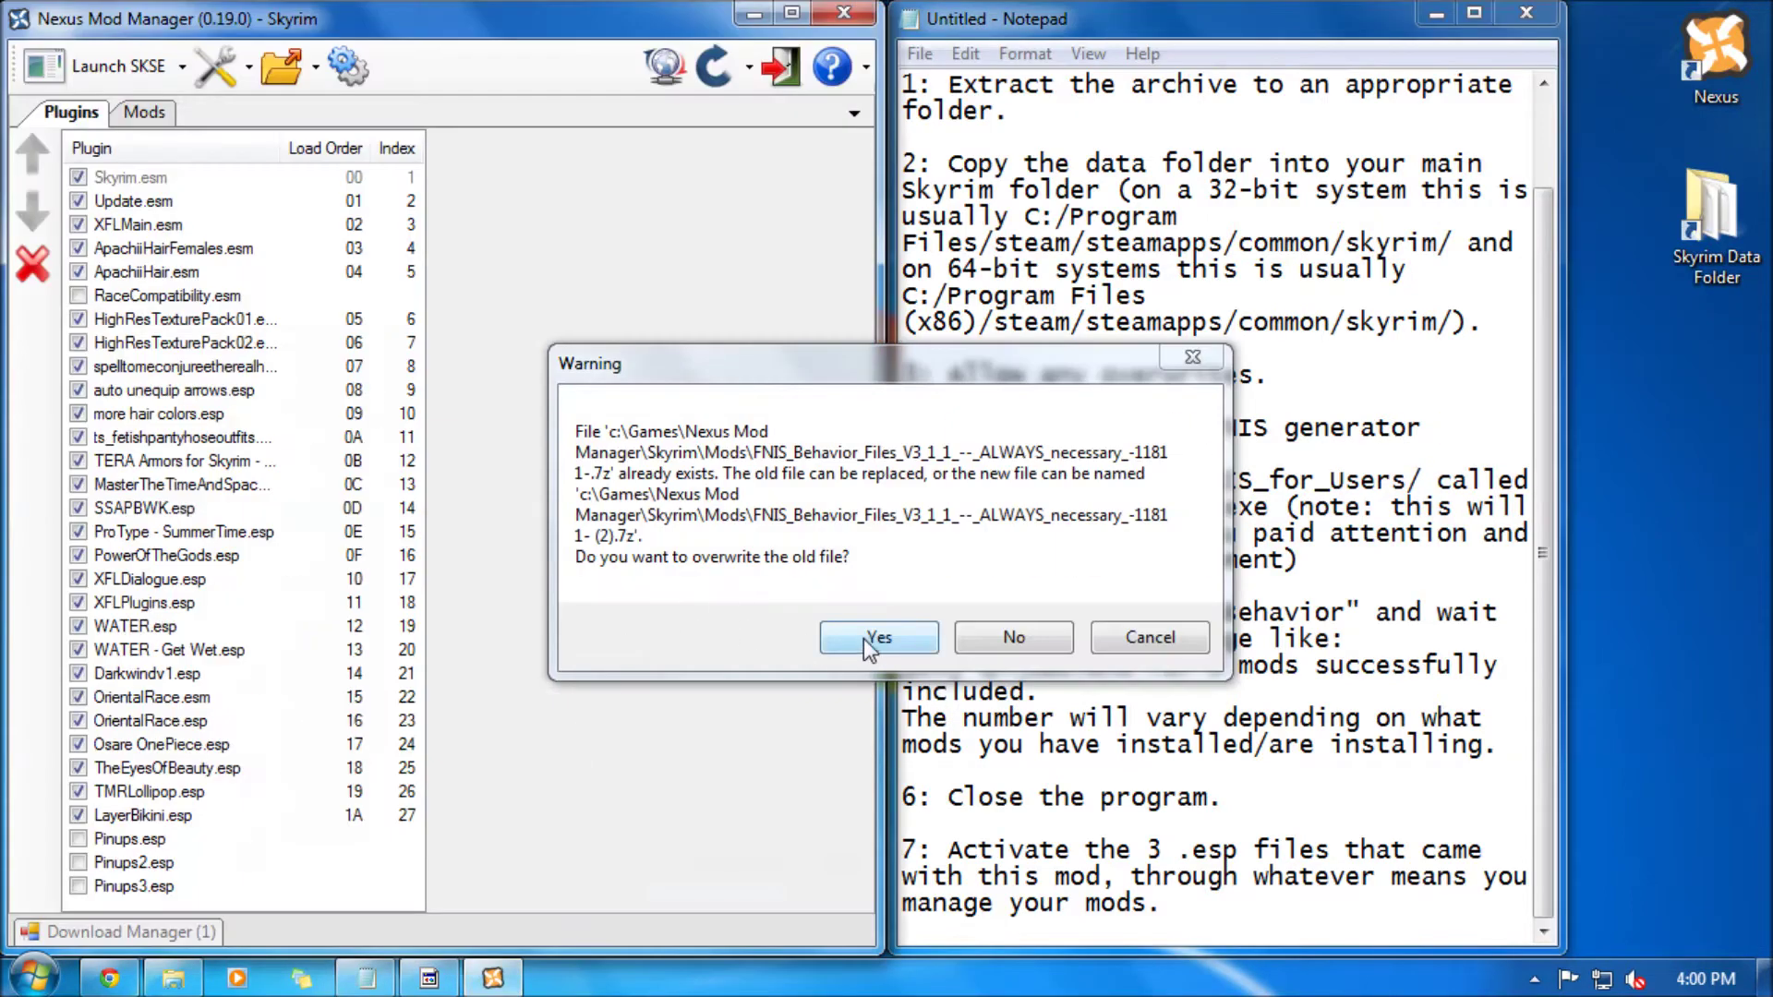
# Overwrite the old FNIS download and install the Fores New Idles mod, allowing all overwrites.
pyautogui.click(873, 641)
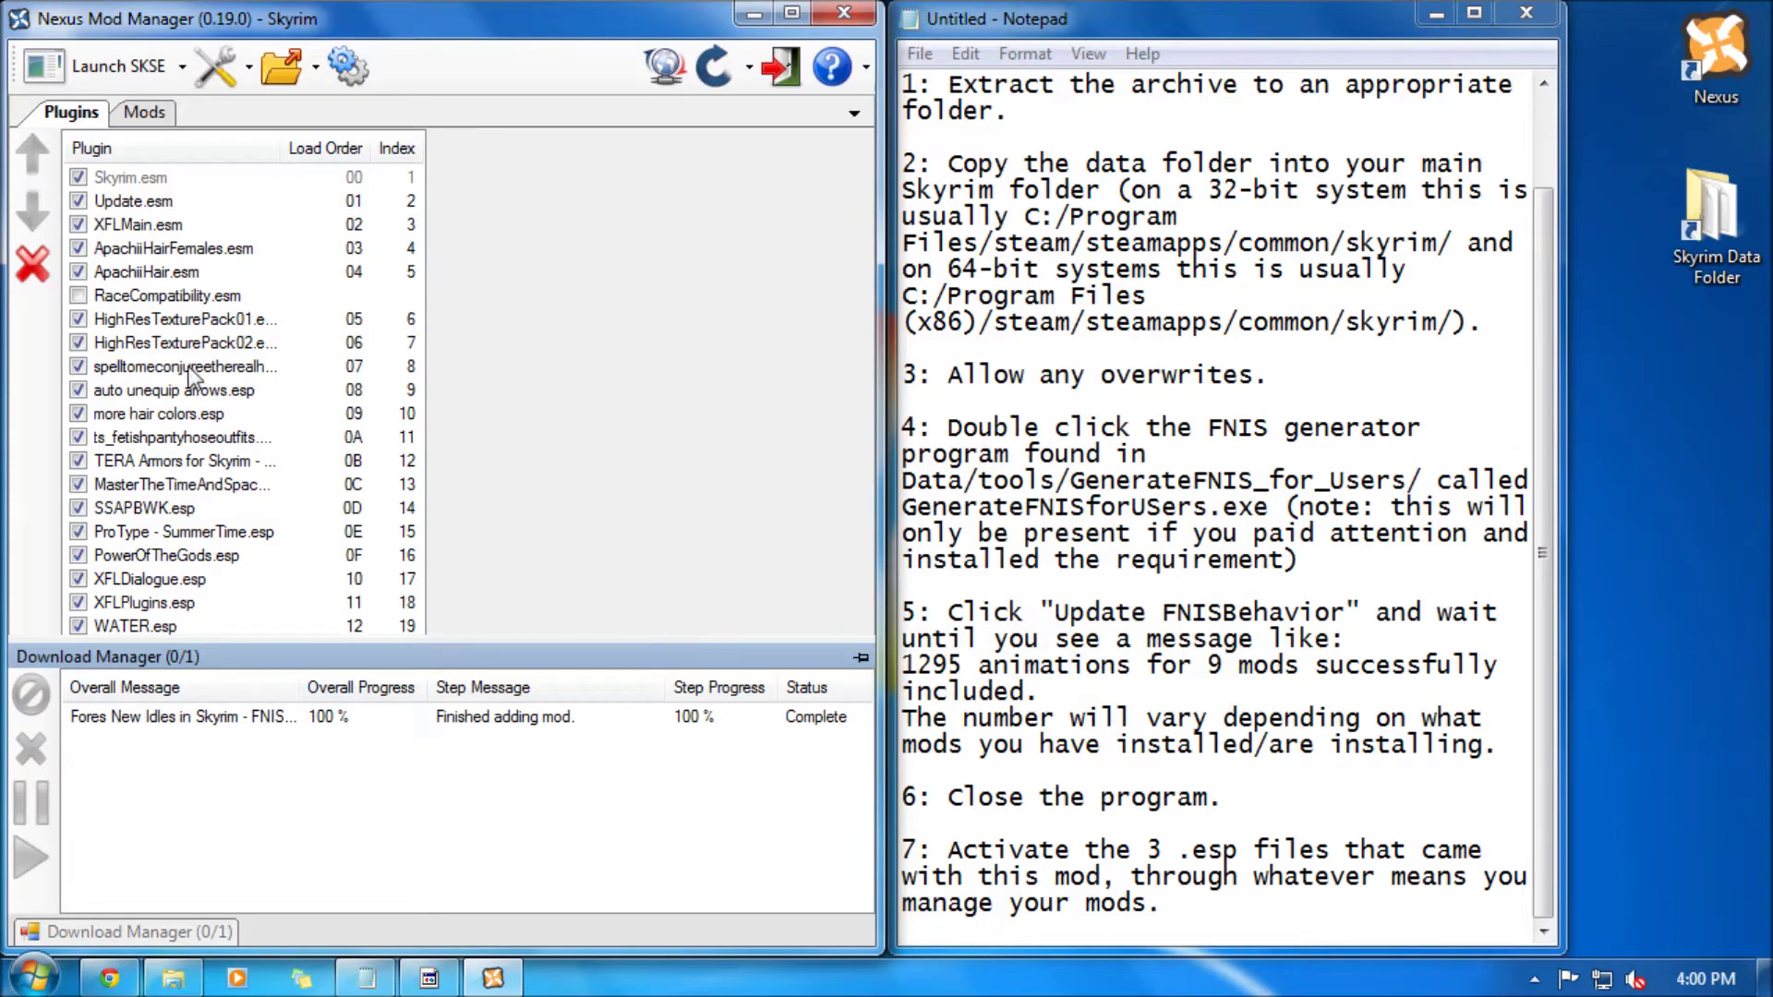
pyautogui.click(144, 112)
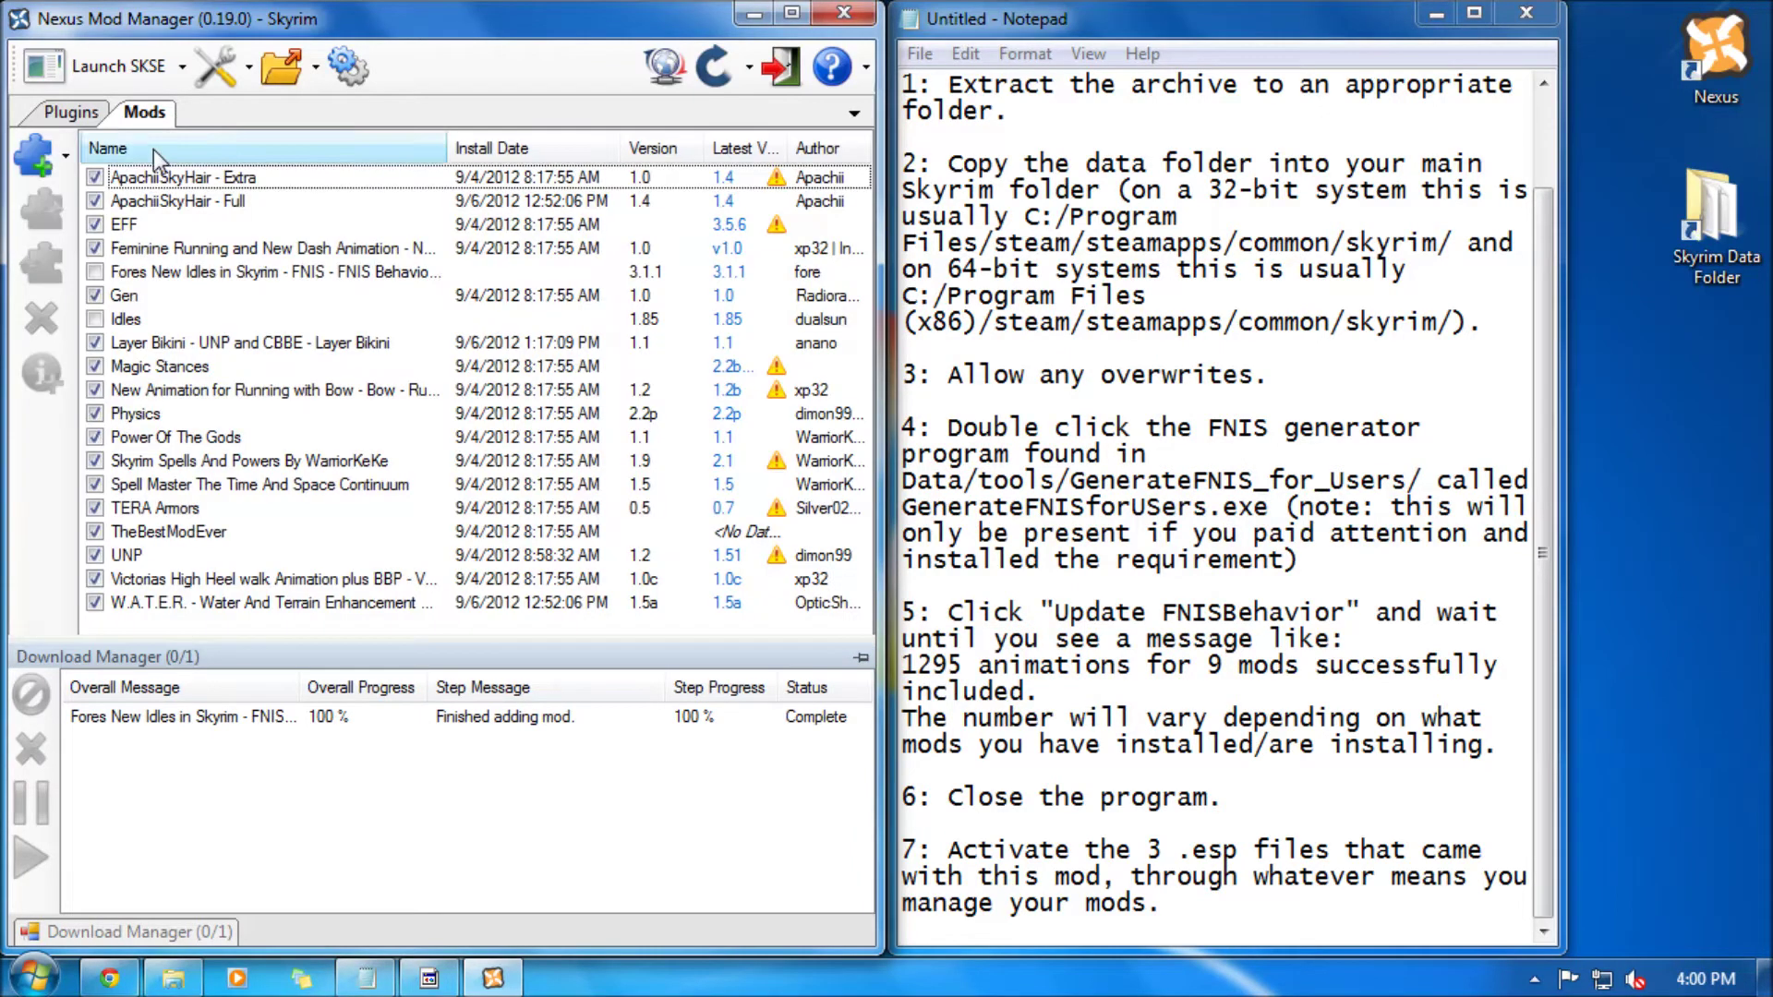
pyautogui.click(154, 276)
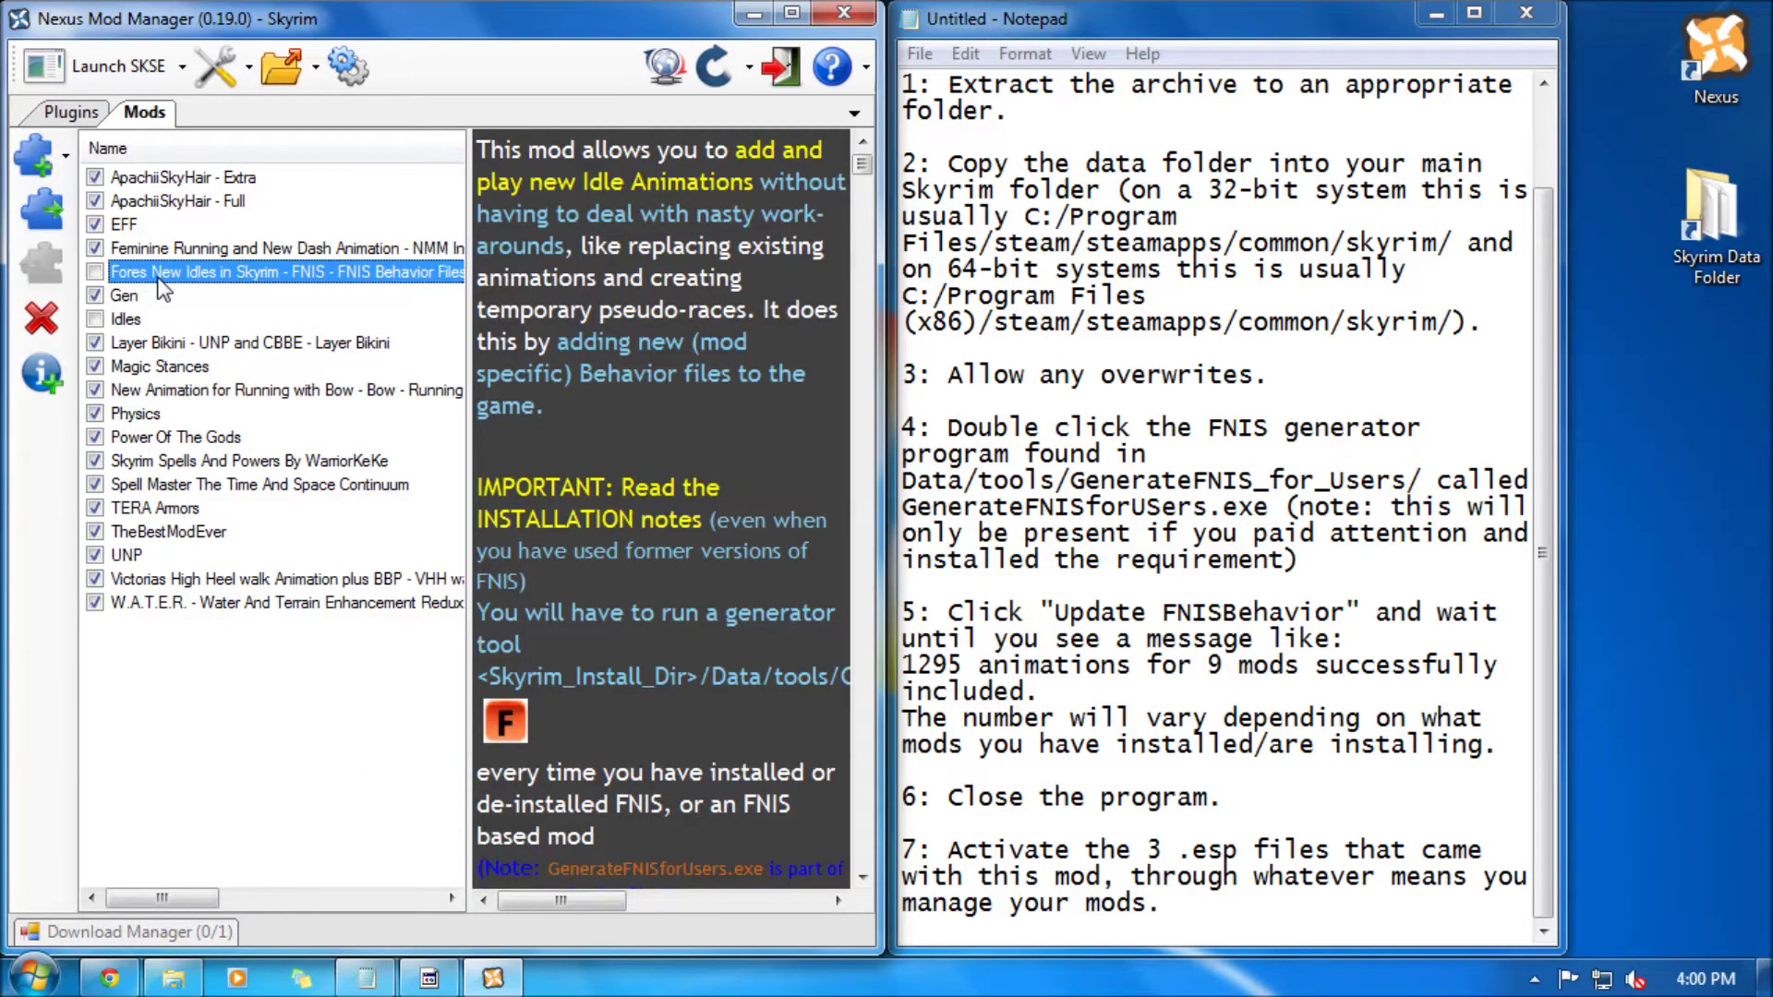
pyautogui.doubleClick(329, 272)
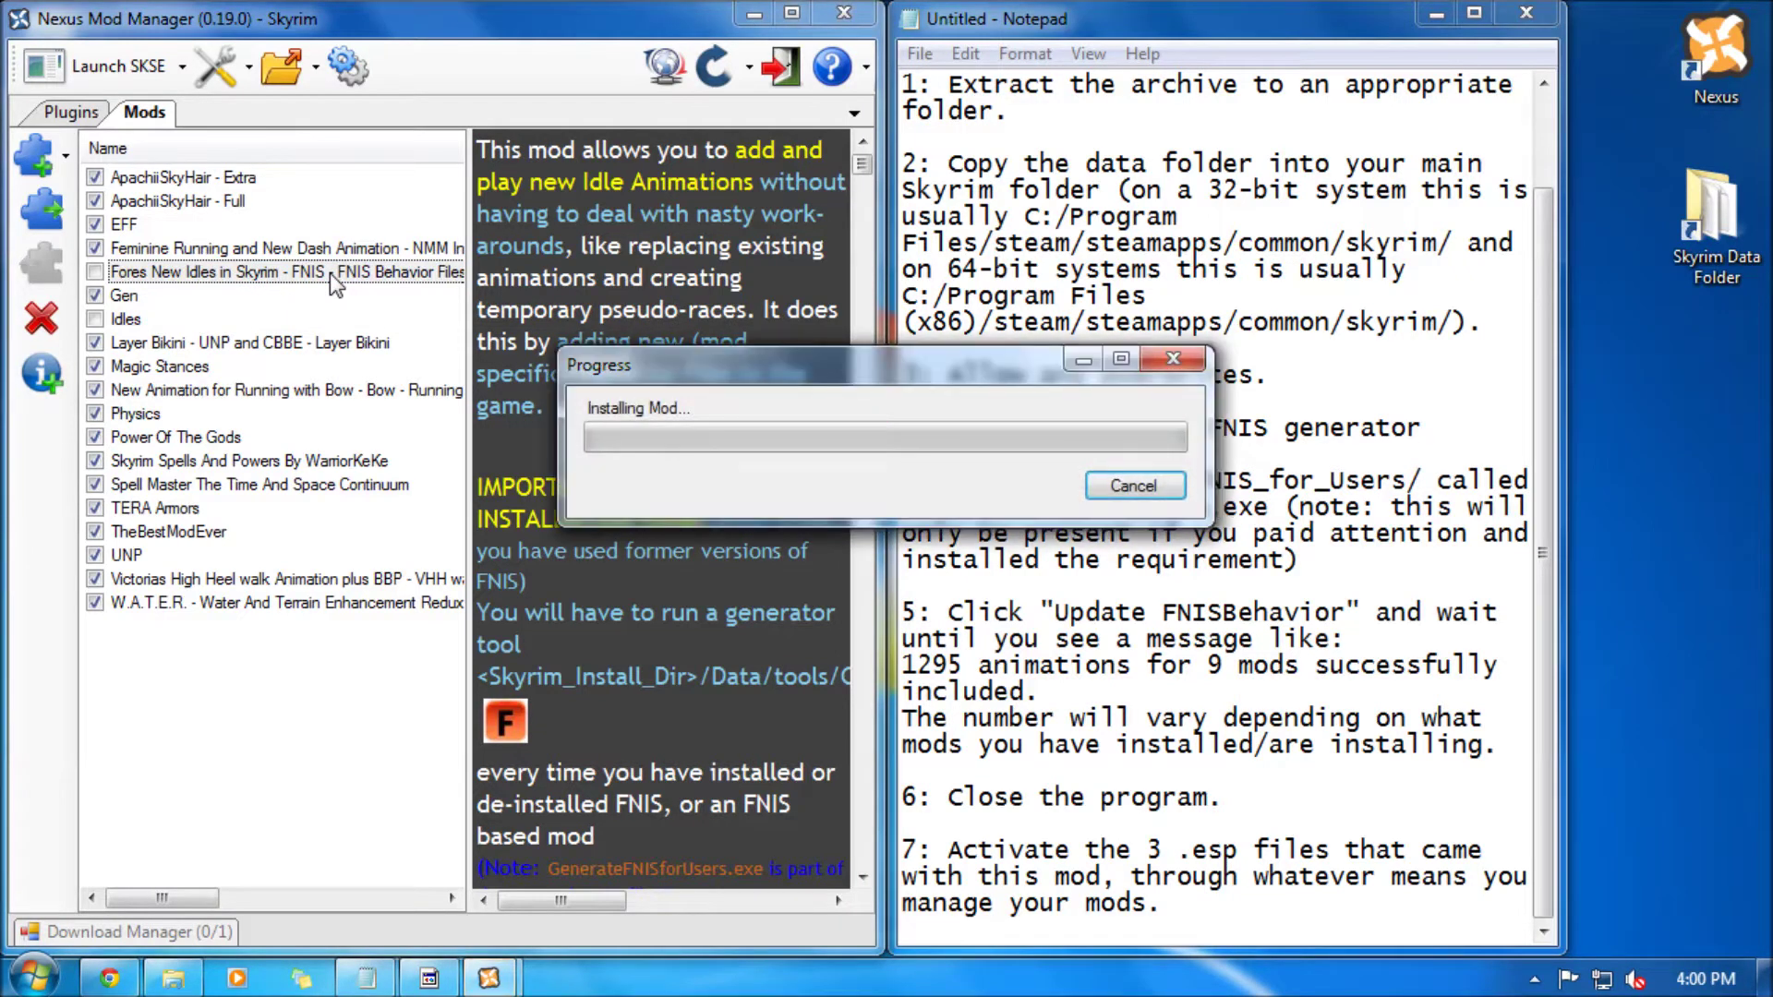
pyautogui.click(606, 512)
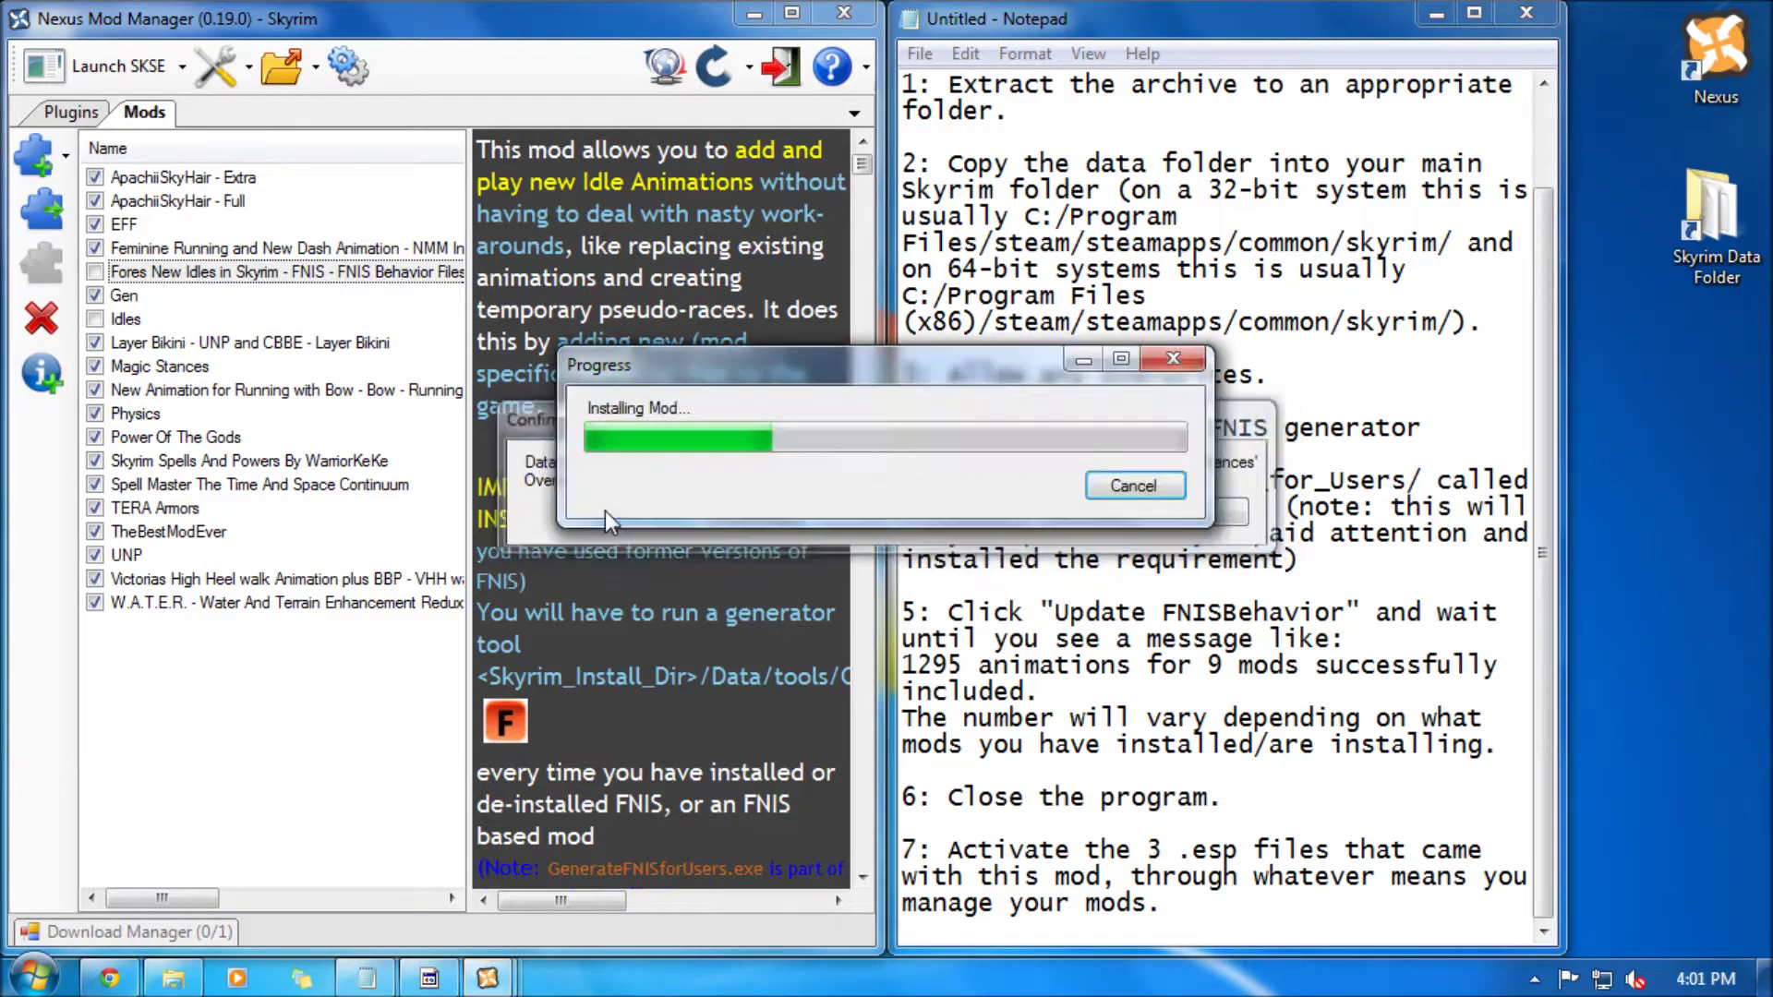
pyautogui.click(1022, 586)
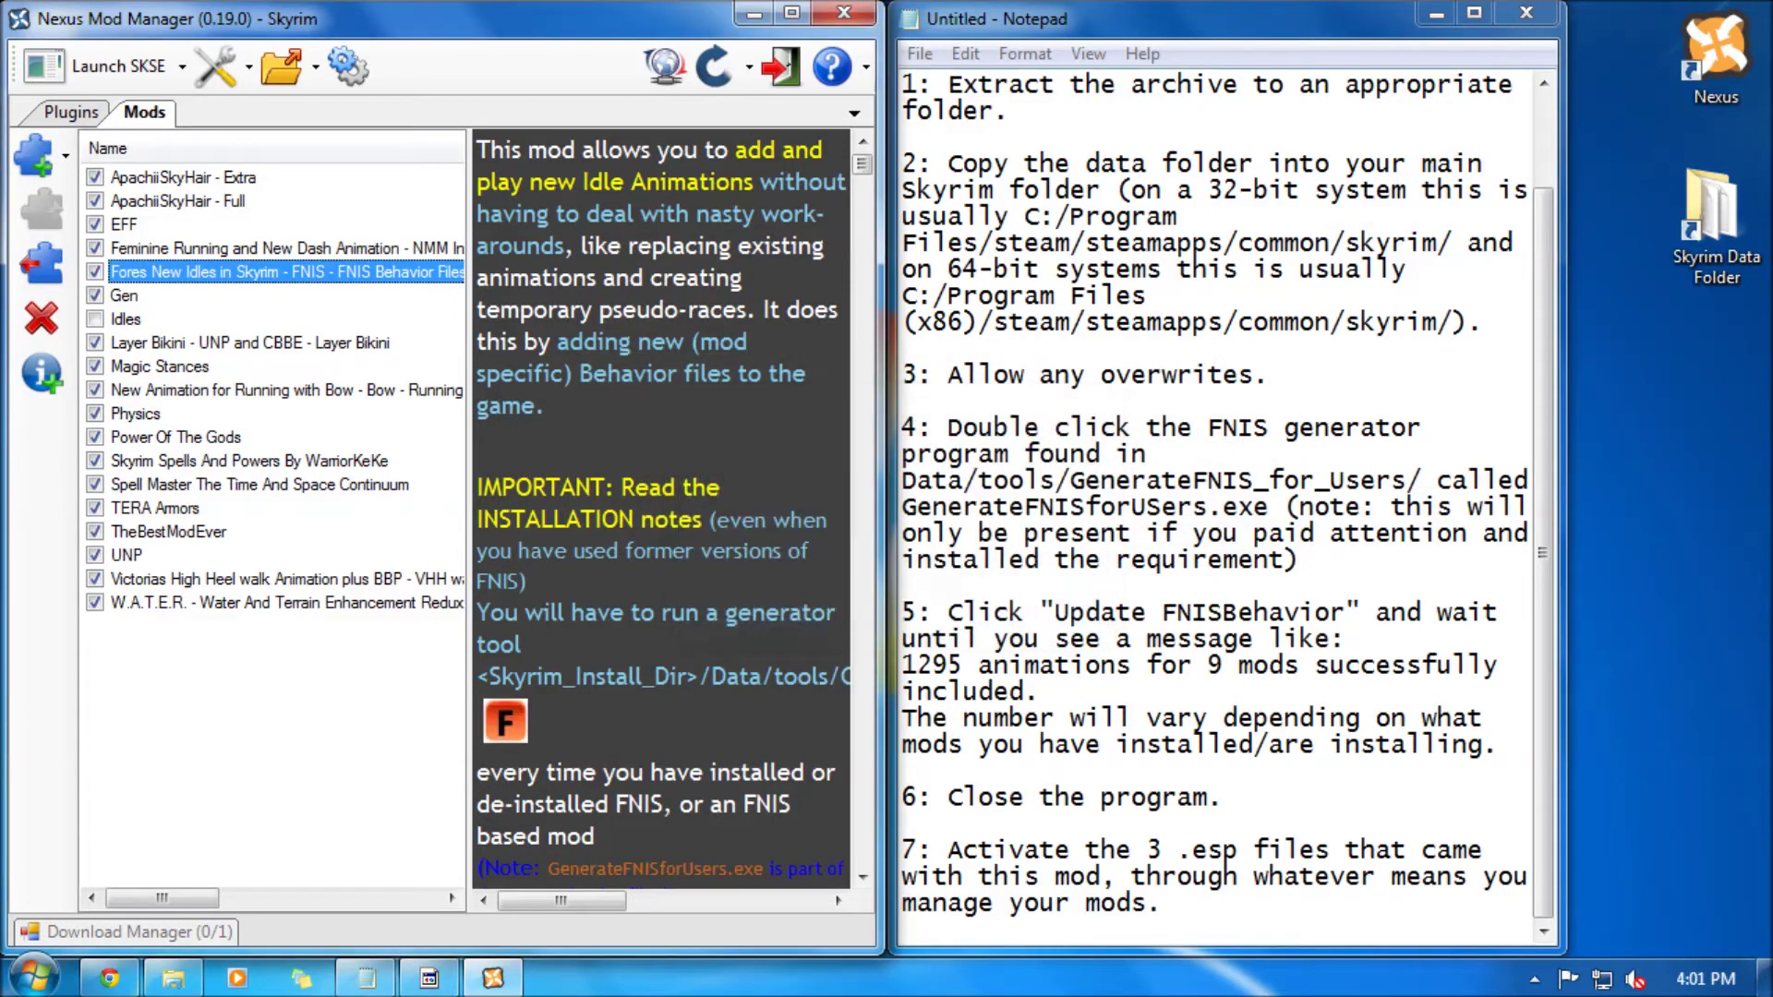
# Check the generator's tools path in the notes and open the Skyrim game folder.
pyautogui.click(1067, 506)
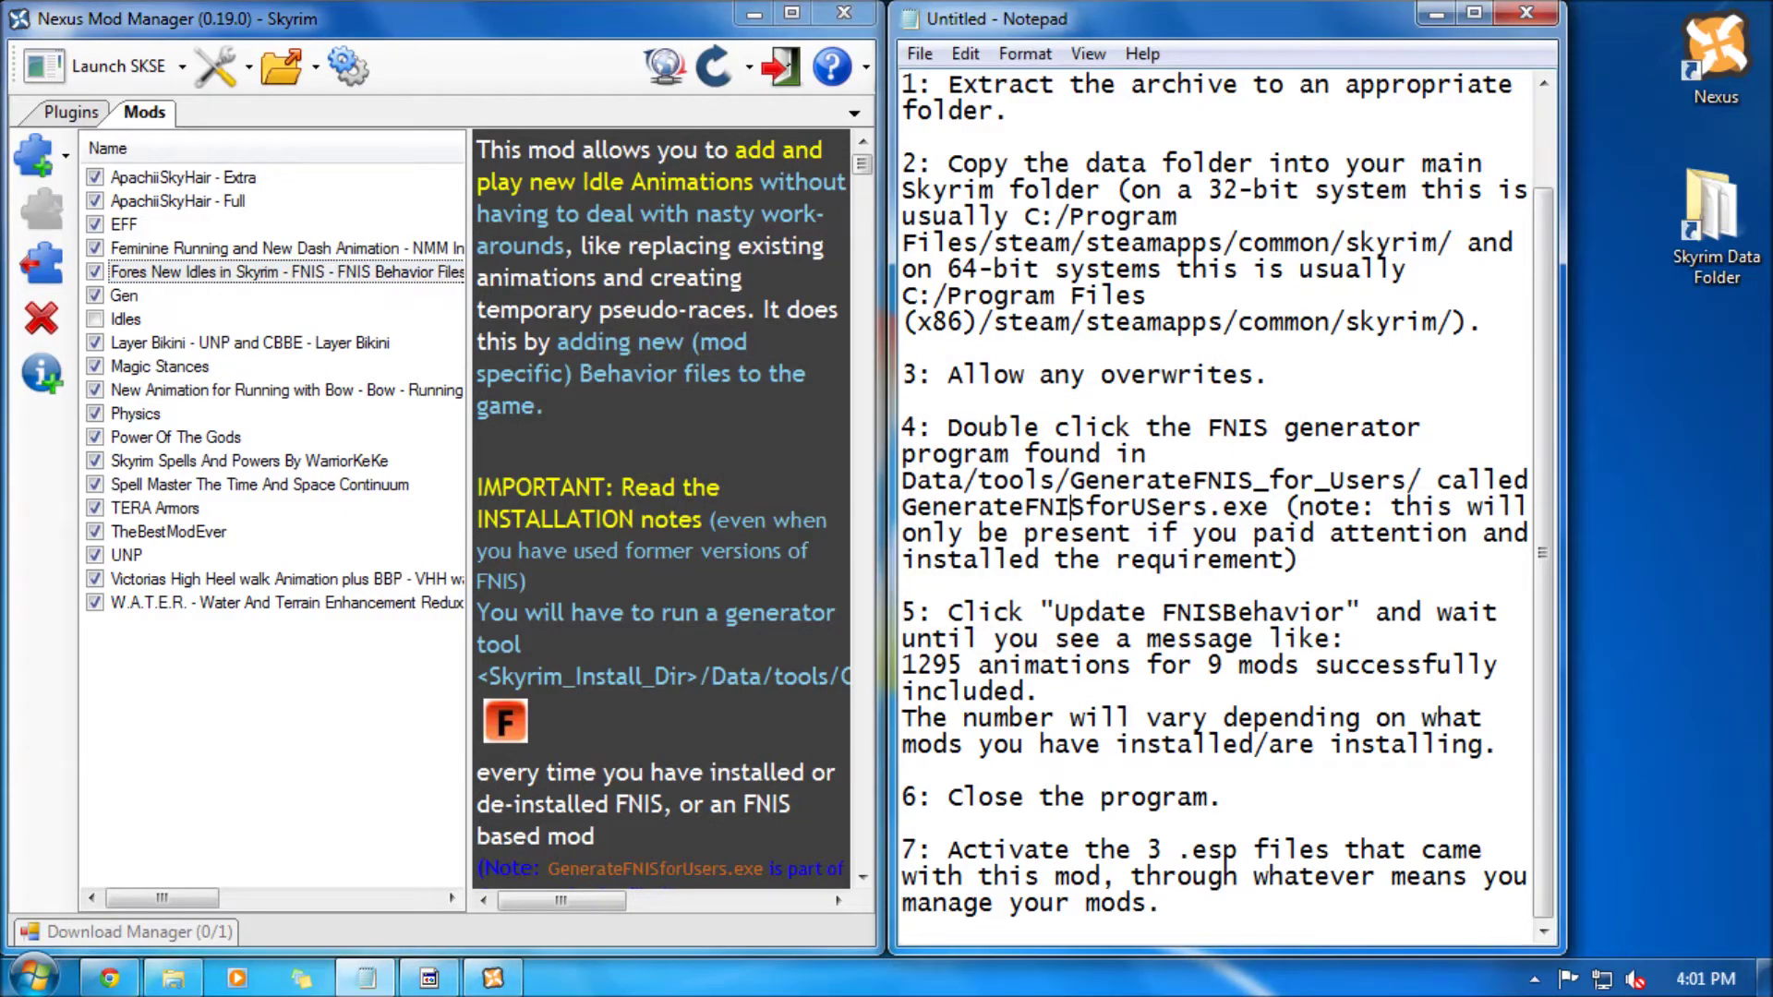
pyautogui.moveTo(963, 479); pyautogui.dragTo(1287, 480)
pyautogui.click(1286, 479)
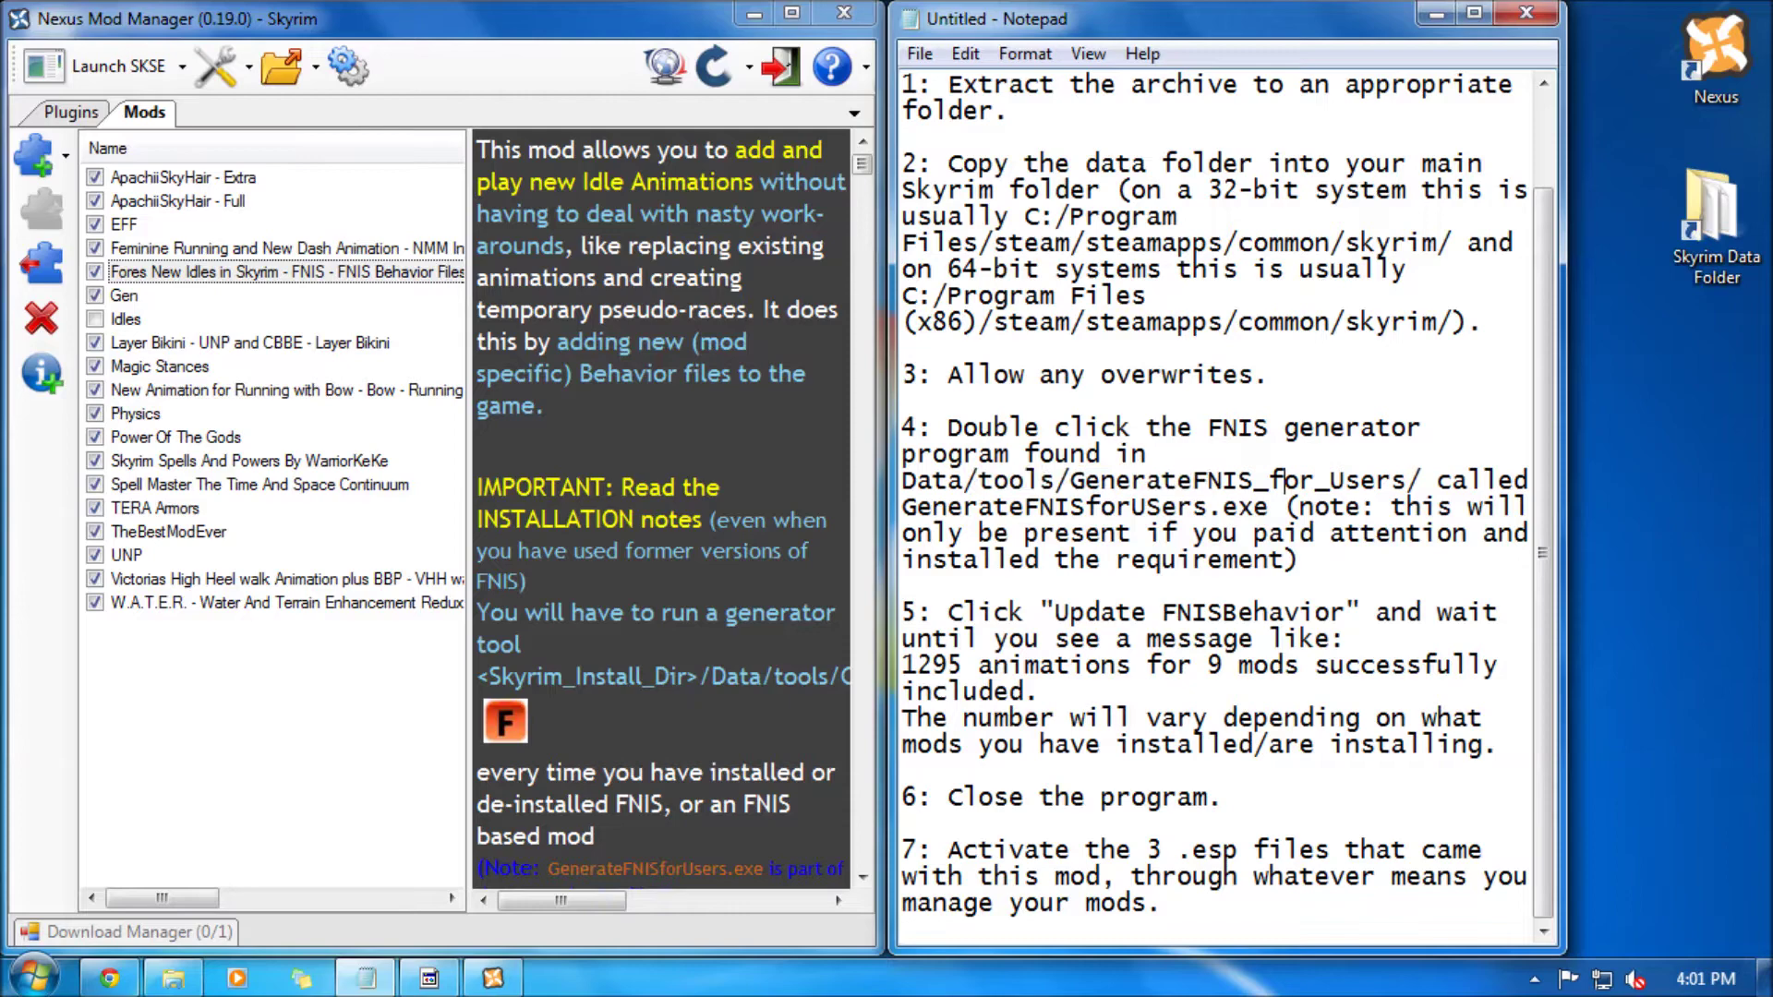
pyautogui.doubleClick(1716, 235)
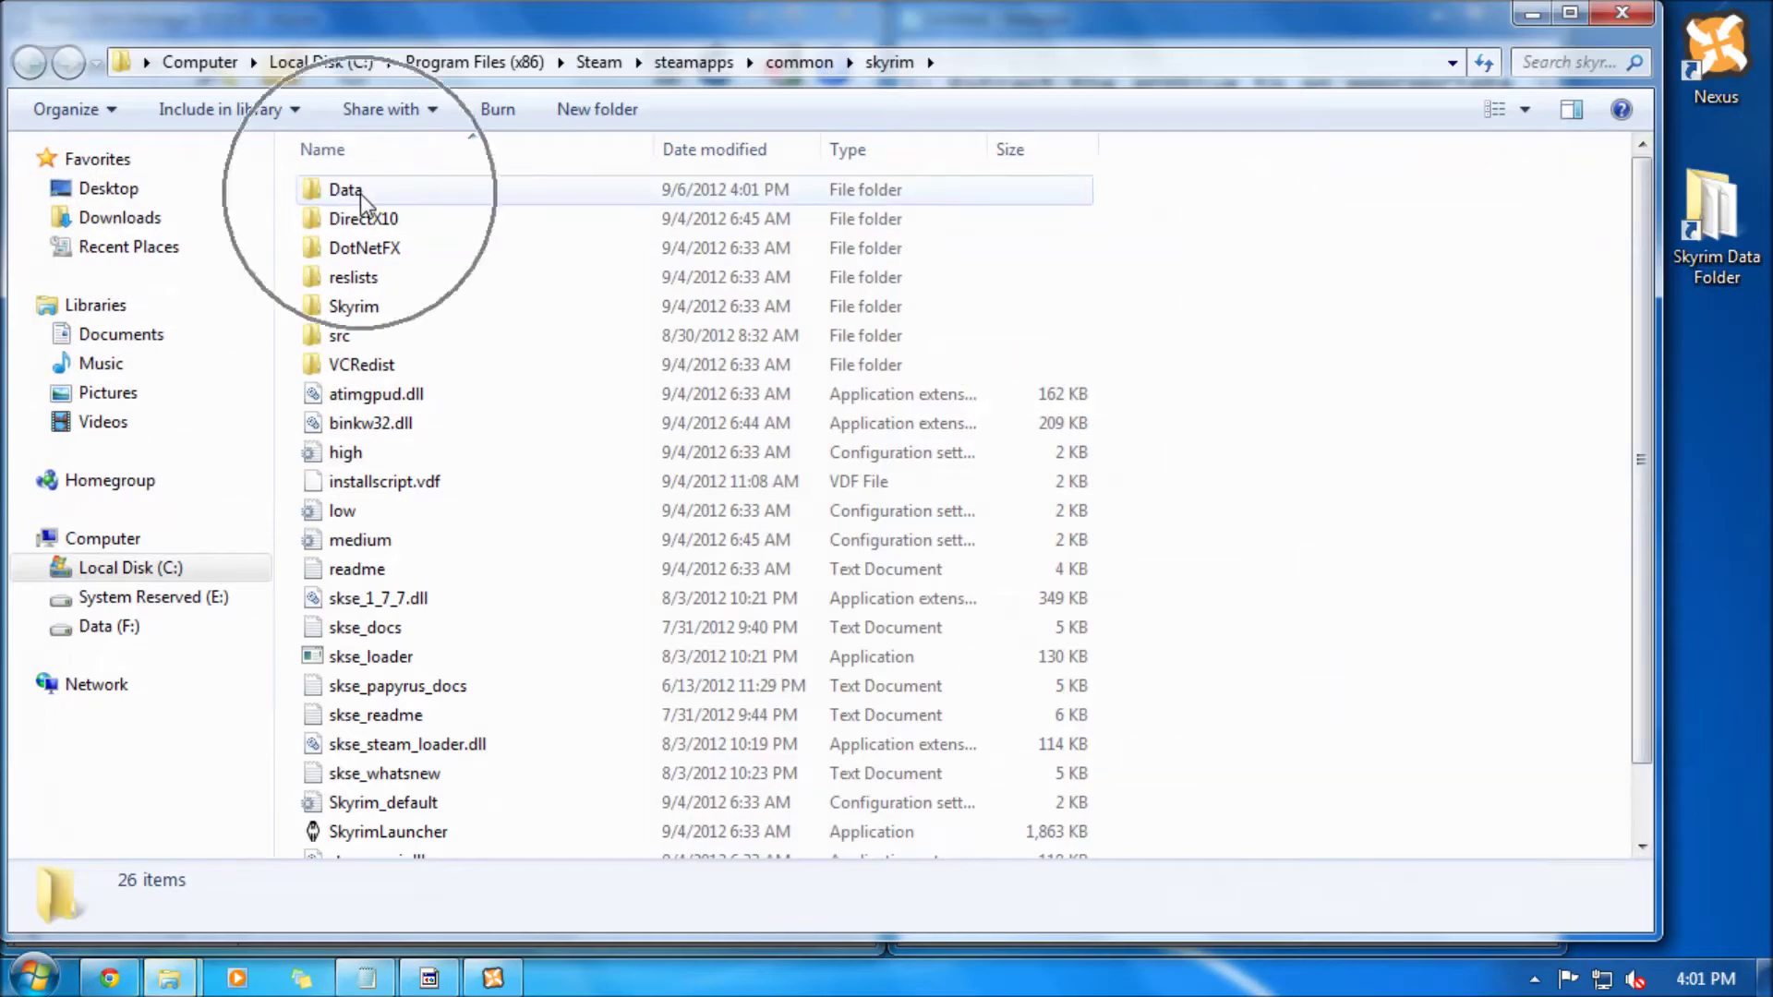
# Browse Data > tools > GenerateFNIS_for_Users and launch GenerateFNISforUsers.
pyautogui.doubleClick(362, 195)
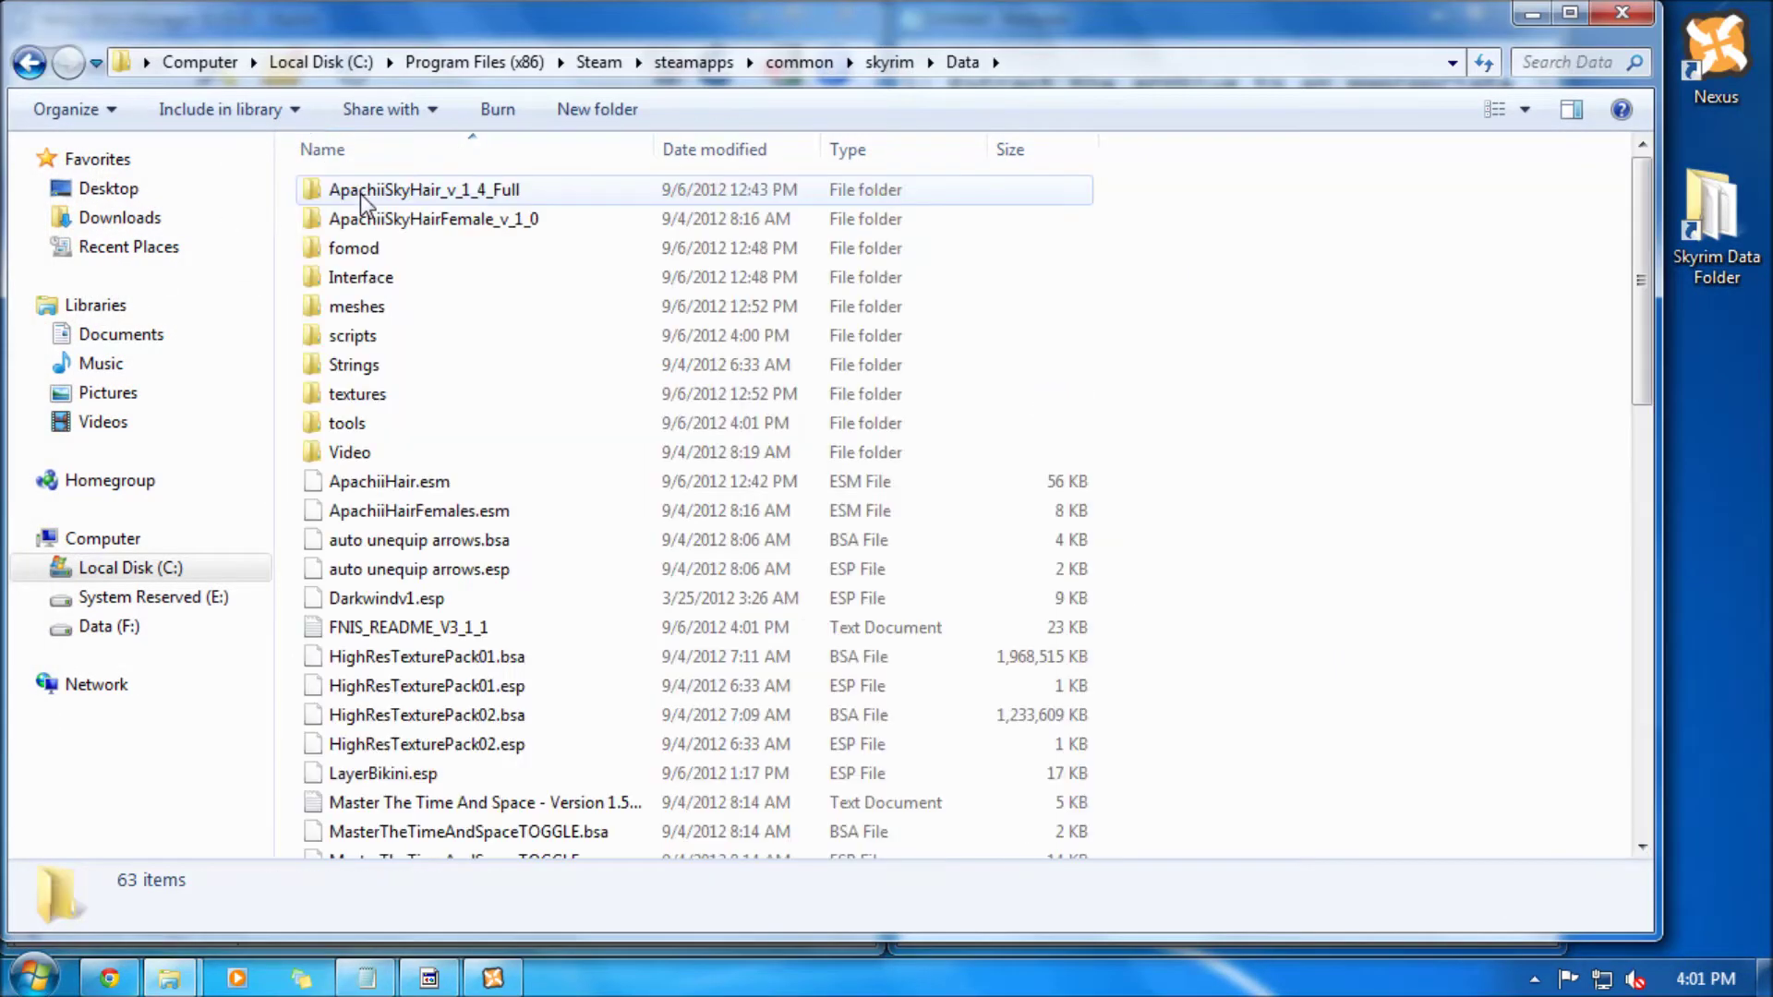
pyautogui.doubleClick(408, 423)
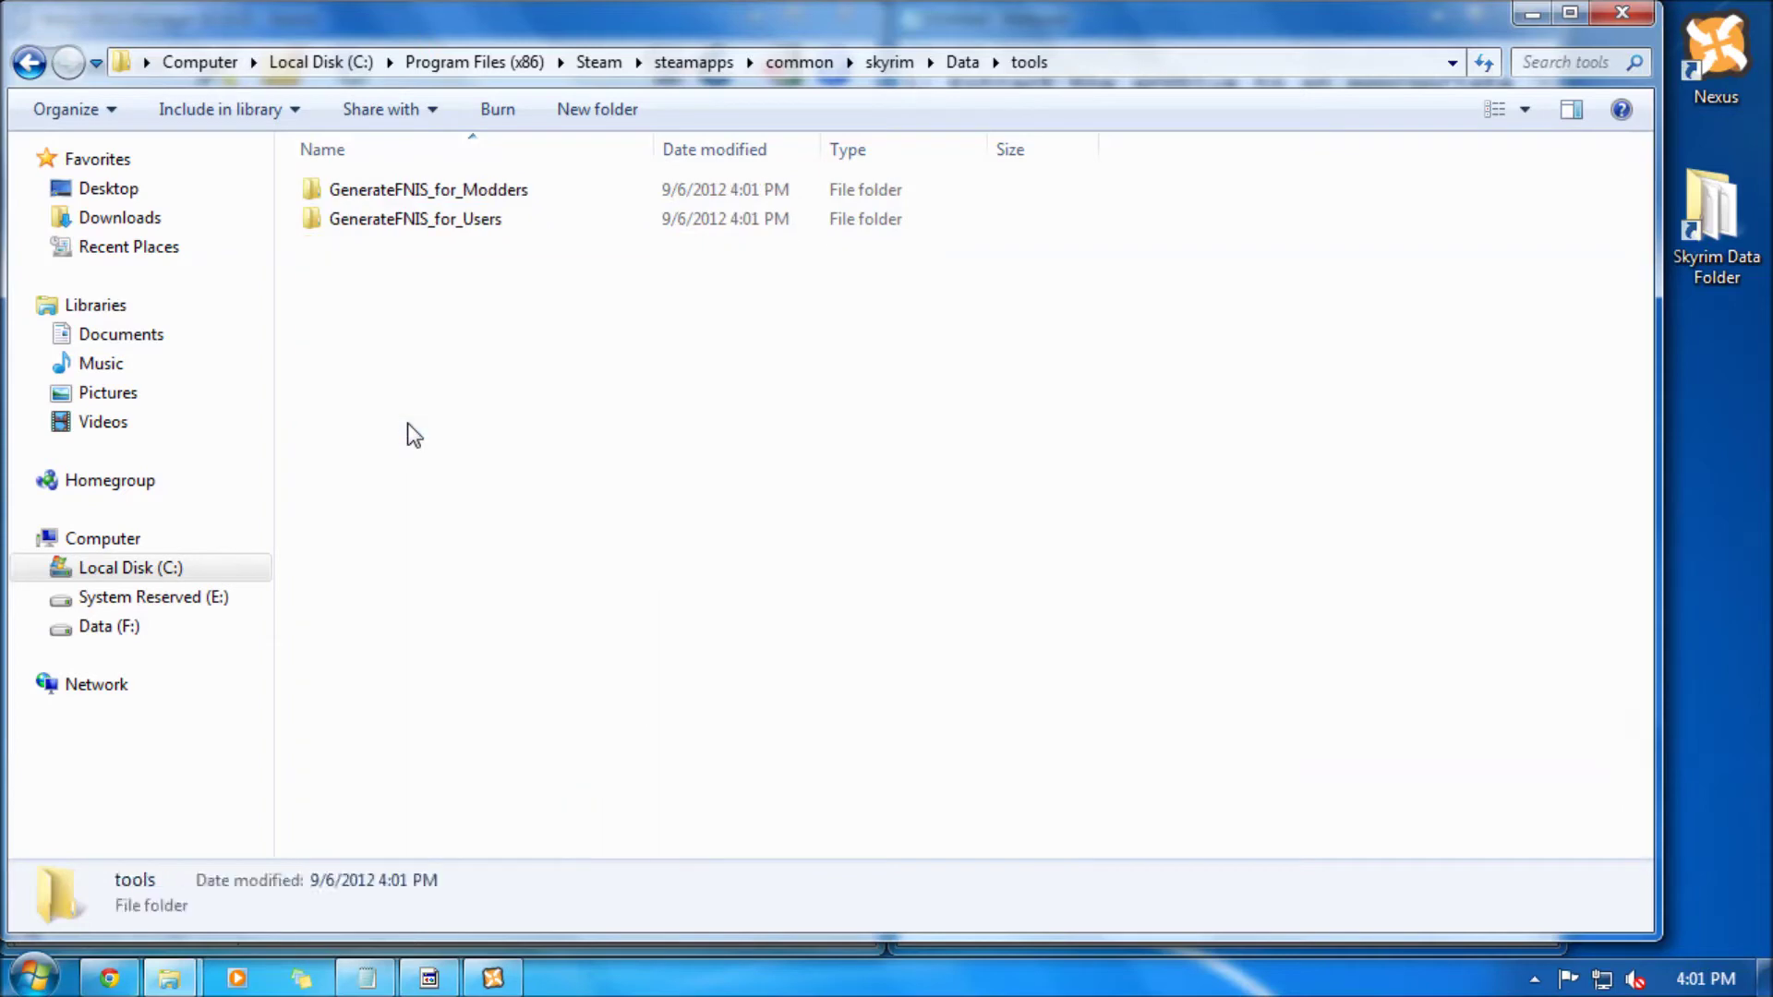
pyautogui.doubleClick(430, 229)
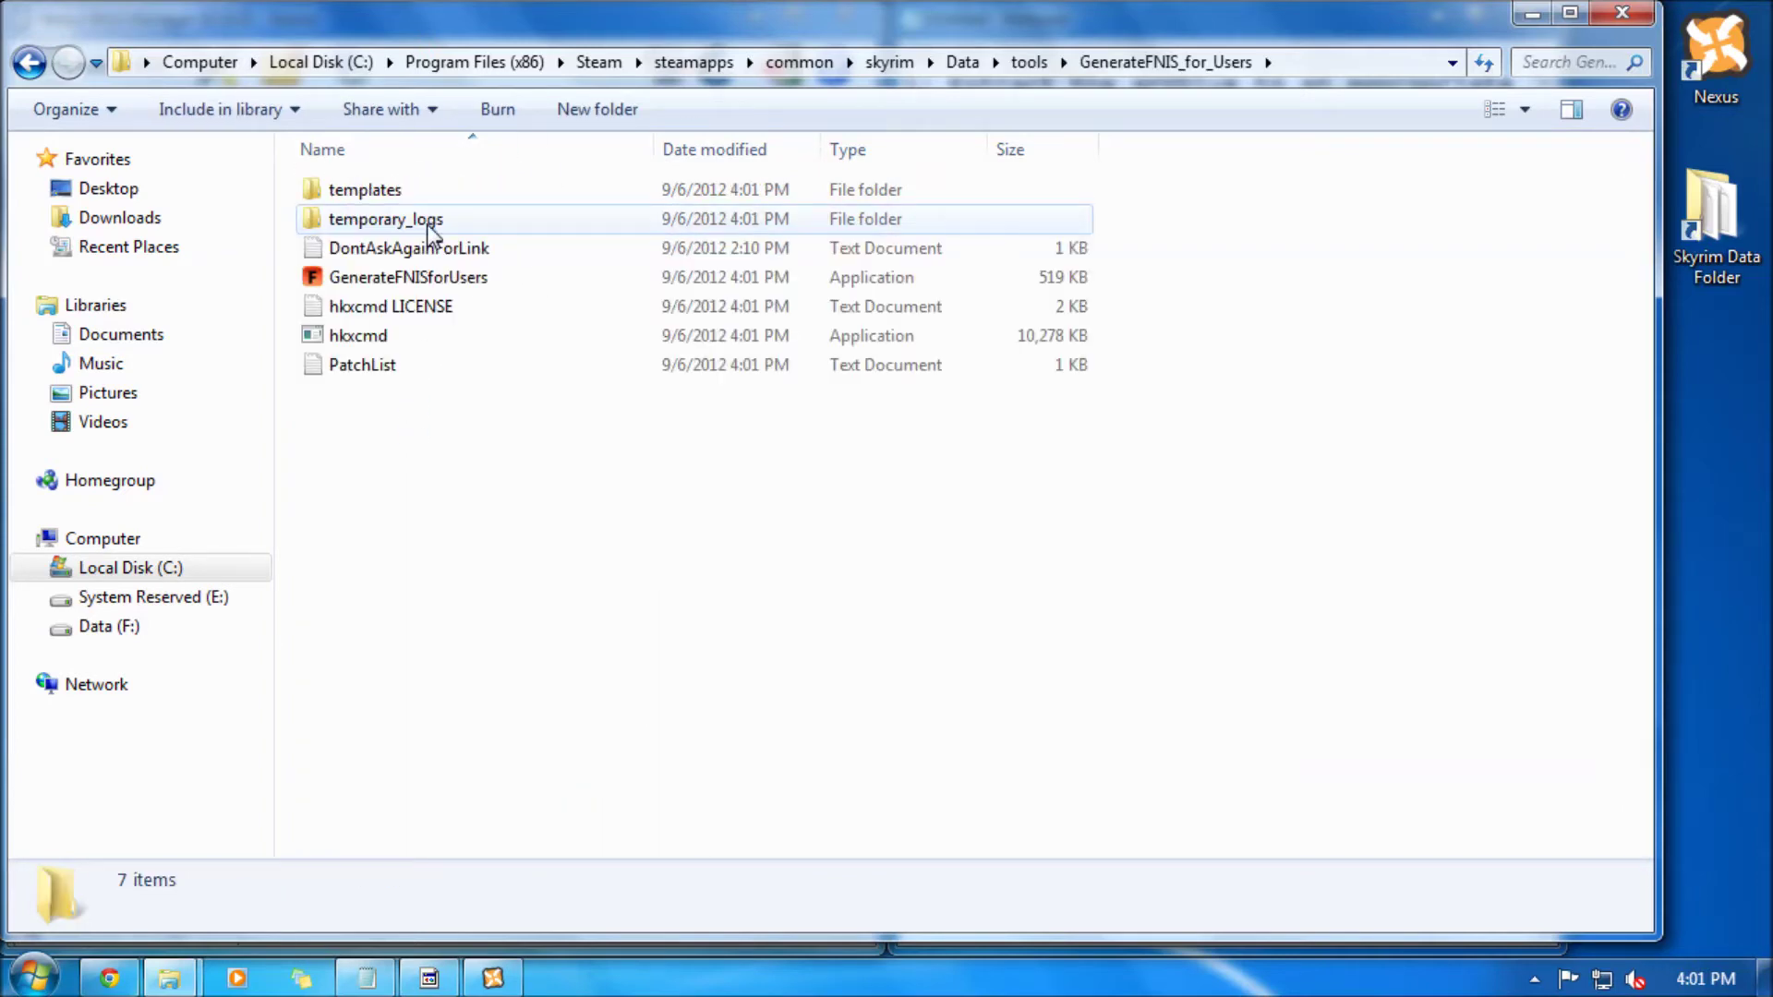
pyautogui.doubleClick(414, 280)
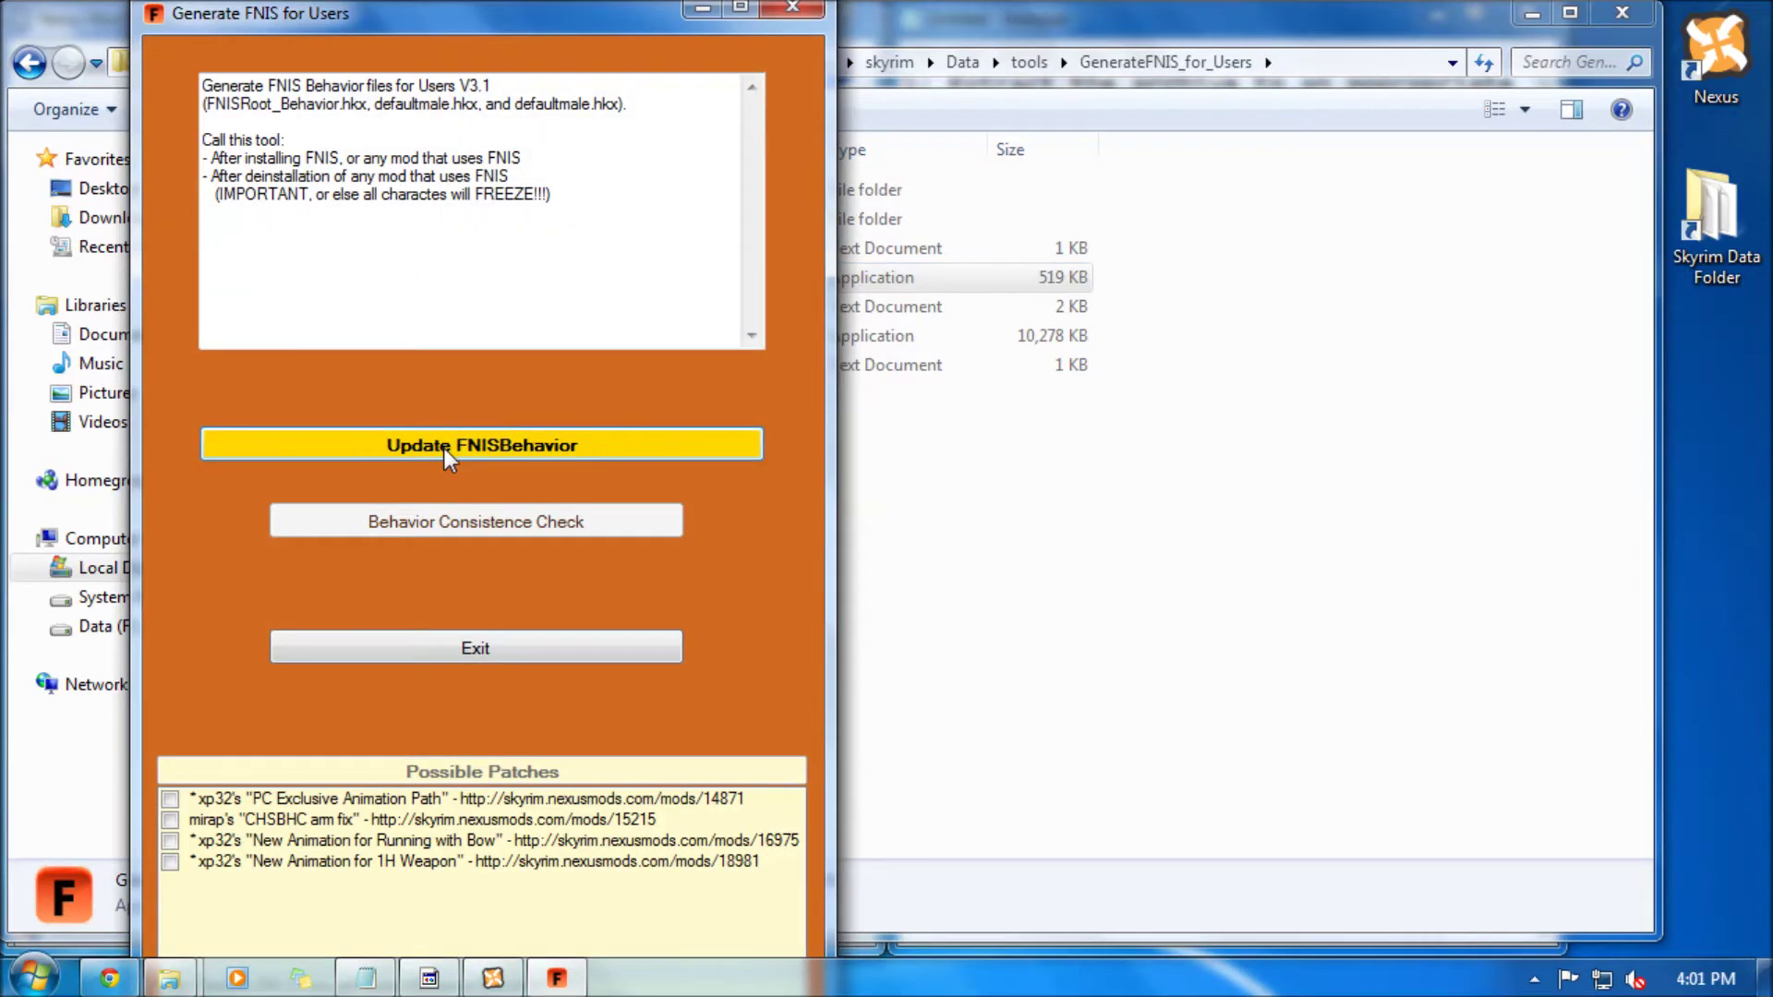
# Generate the FNIS behavior files (971 animations, 5 mods), then close the generator and its folder.
pyautogui.click(443, 448)
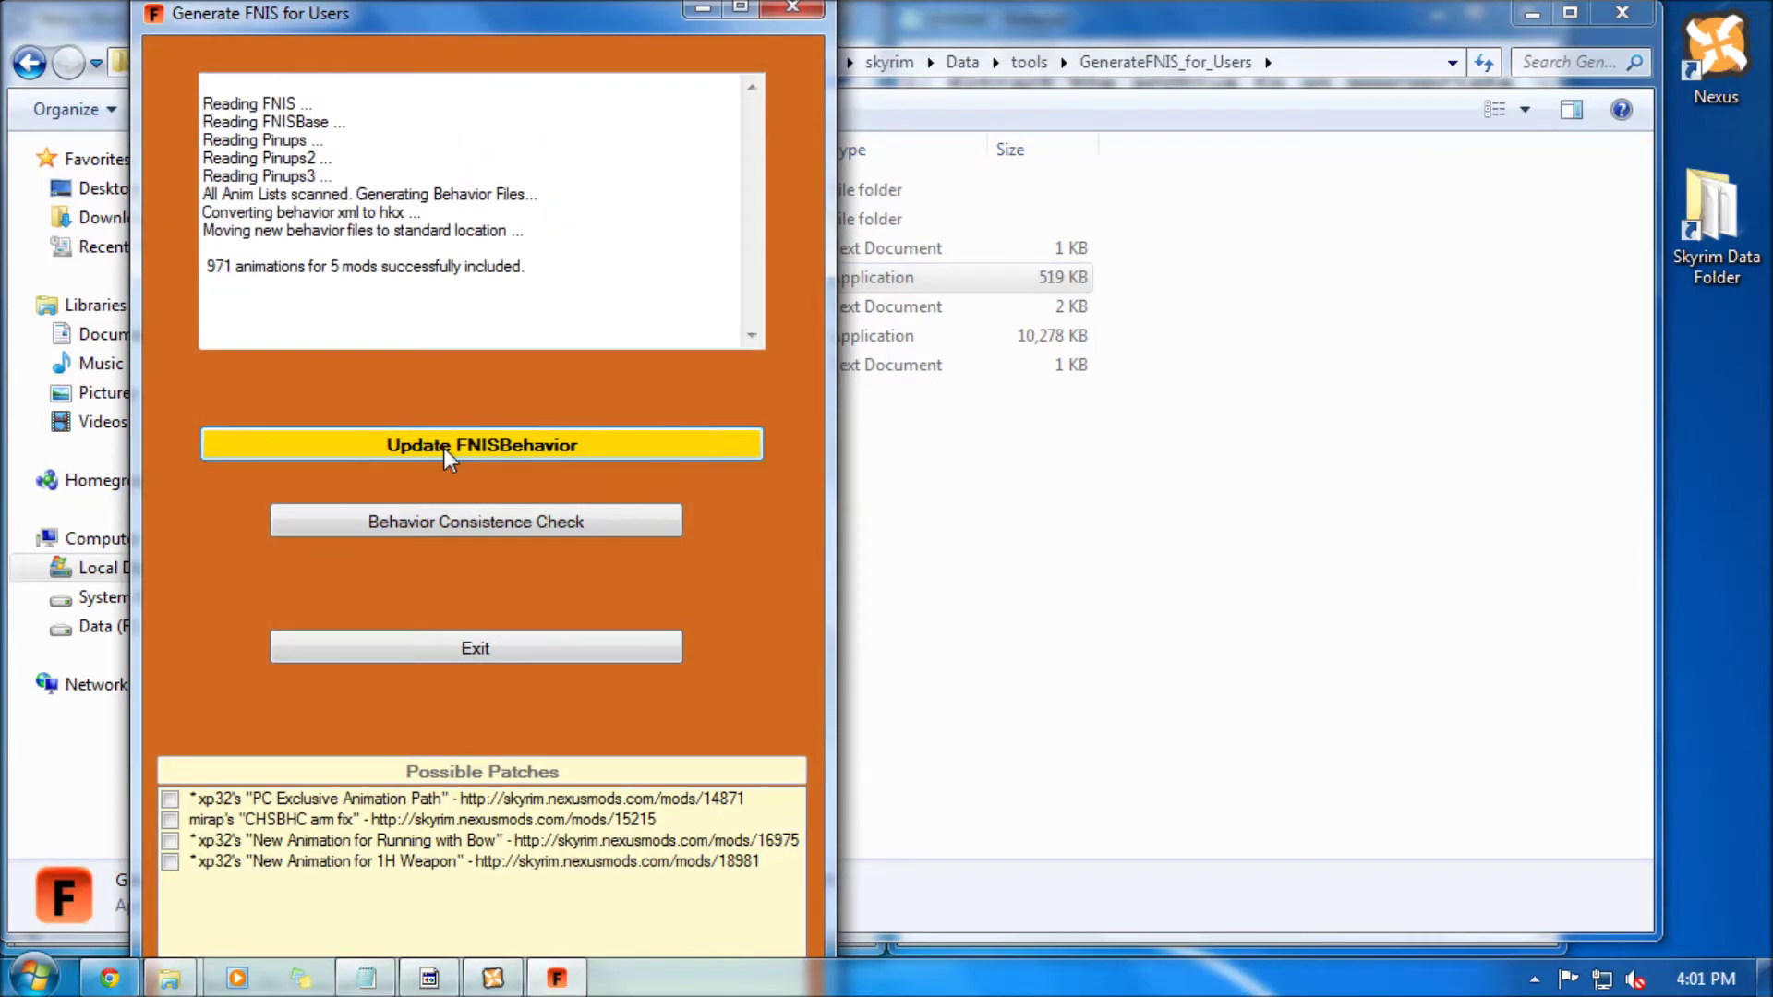
pyautogui.click(428, 646)
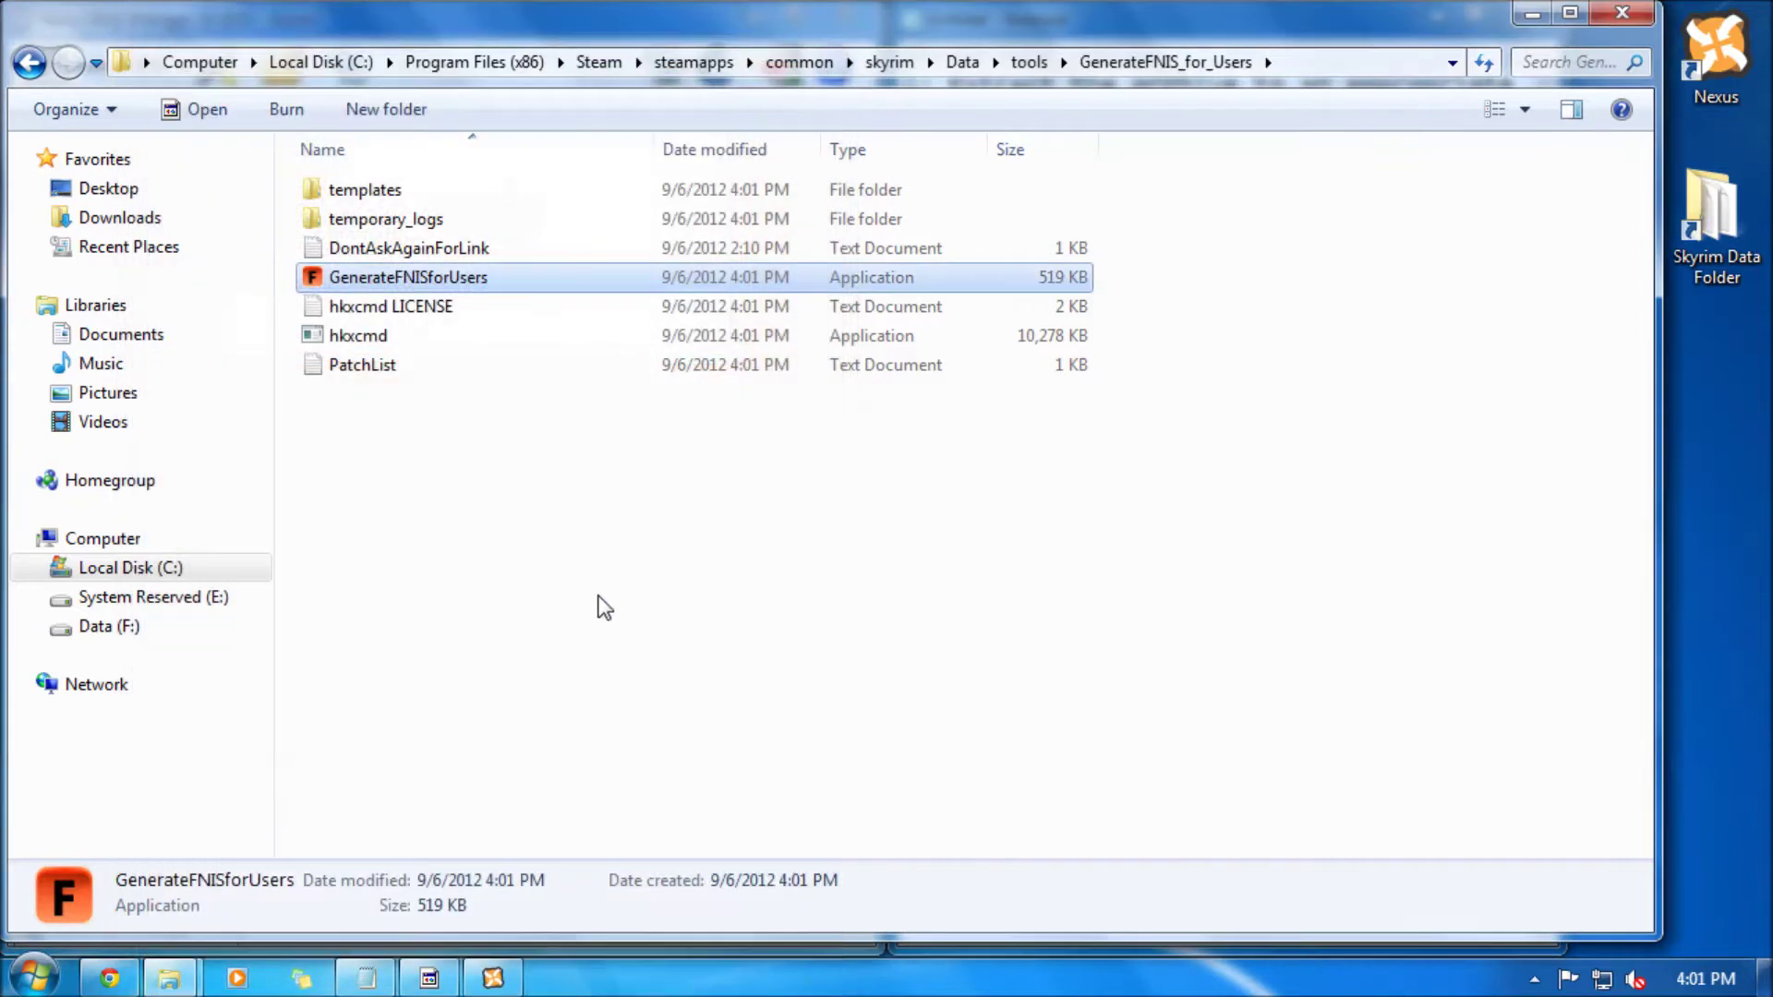
pyautogui.click(921, 544)
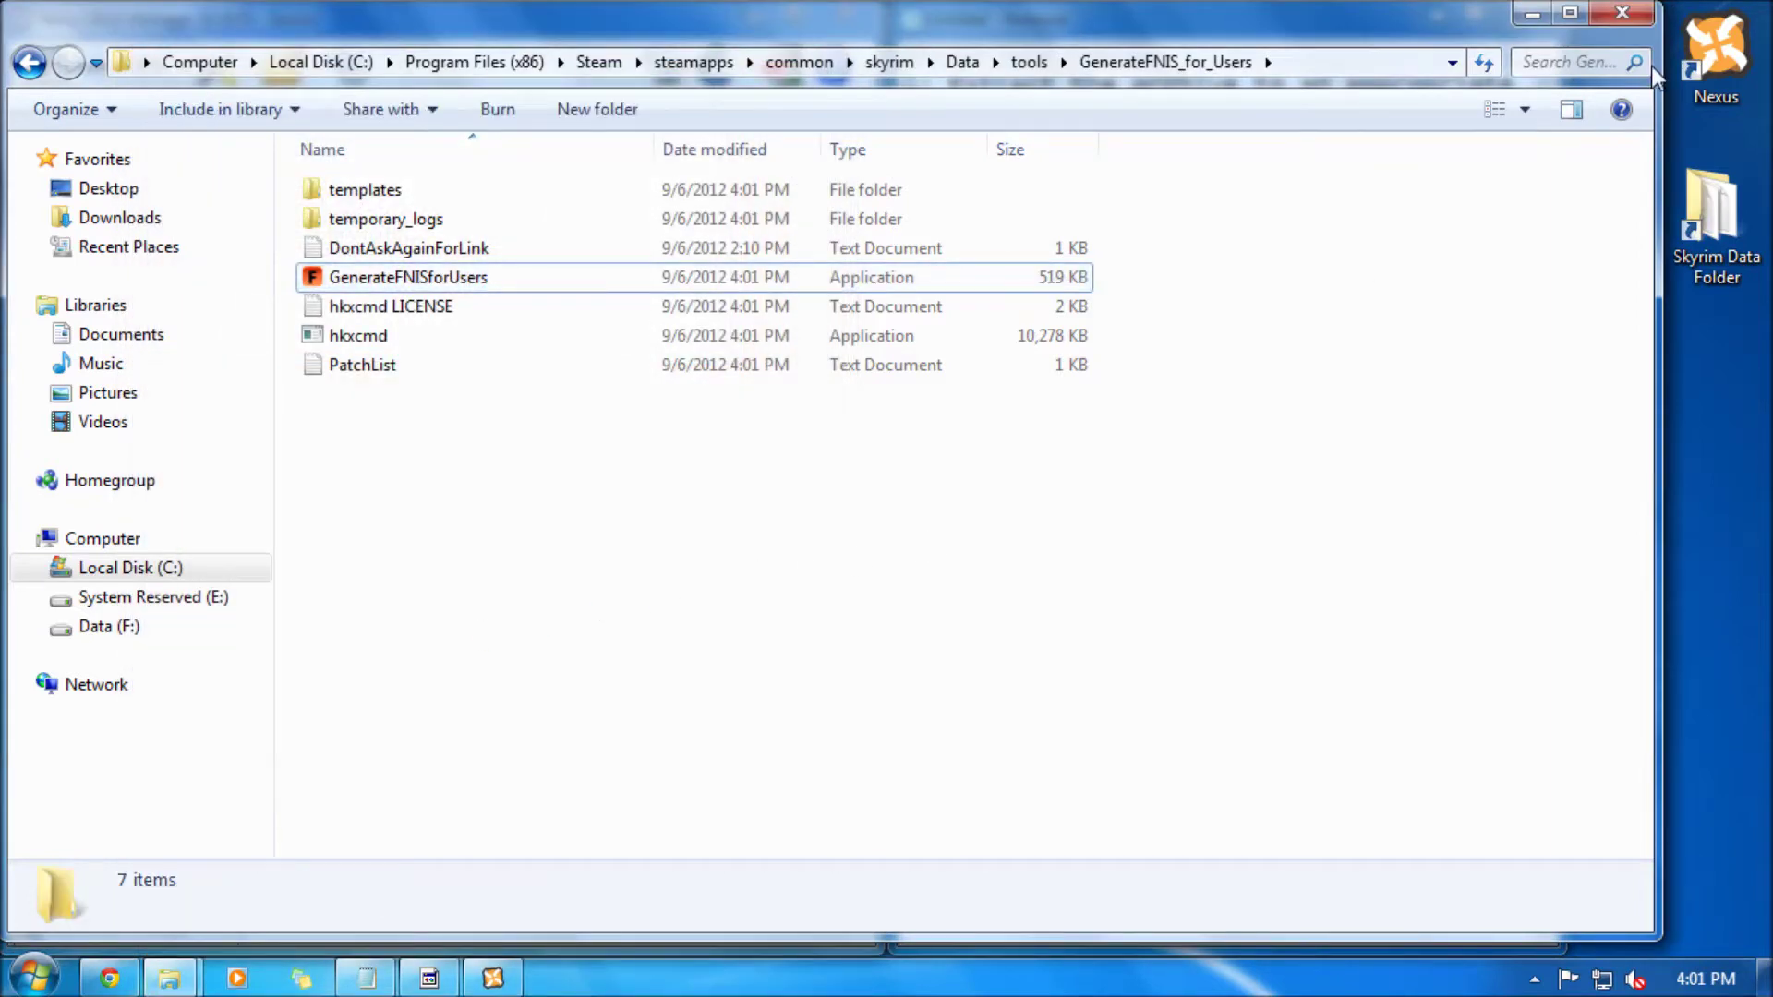
pyautogui.click(1633, 16)
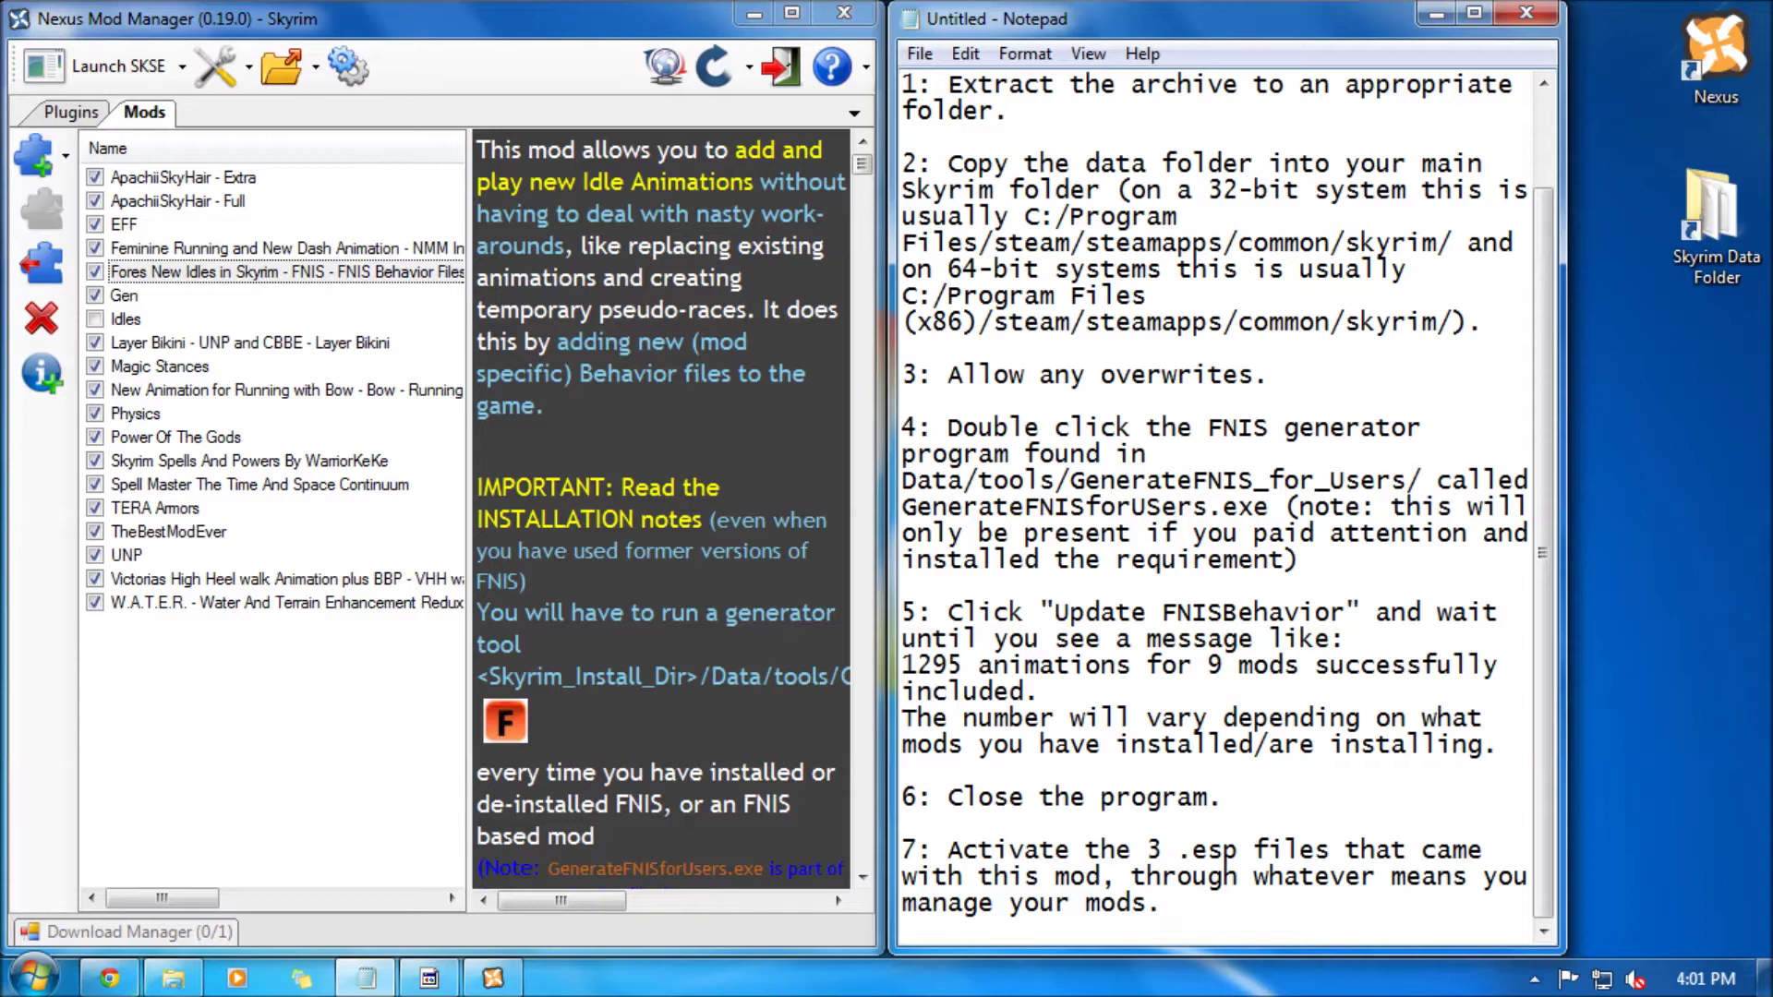
# Review step 7 of the notes, activate Pinups.esp in the Plugins list, then minimize the notes.
pyautogui.moveTo(931, 799); pyautogui.dragTo(1197, 797)
pyautogui.click(1198, 799)
pyautogui.moveTo(948, 852); pyautogui.dragTo(1225, 850)
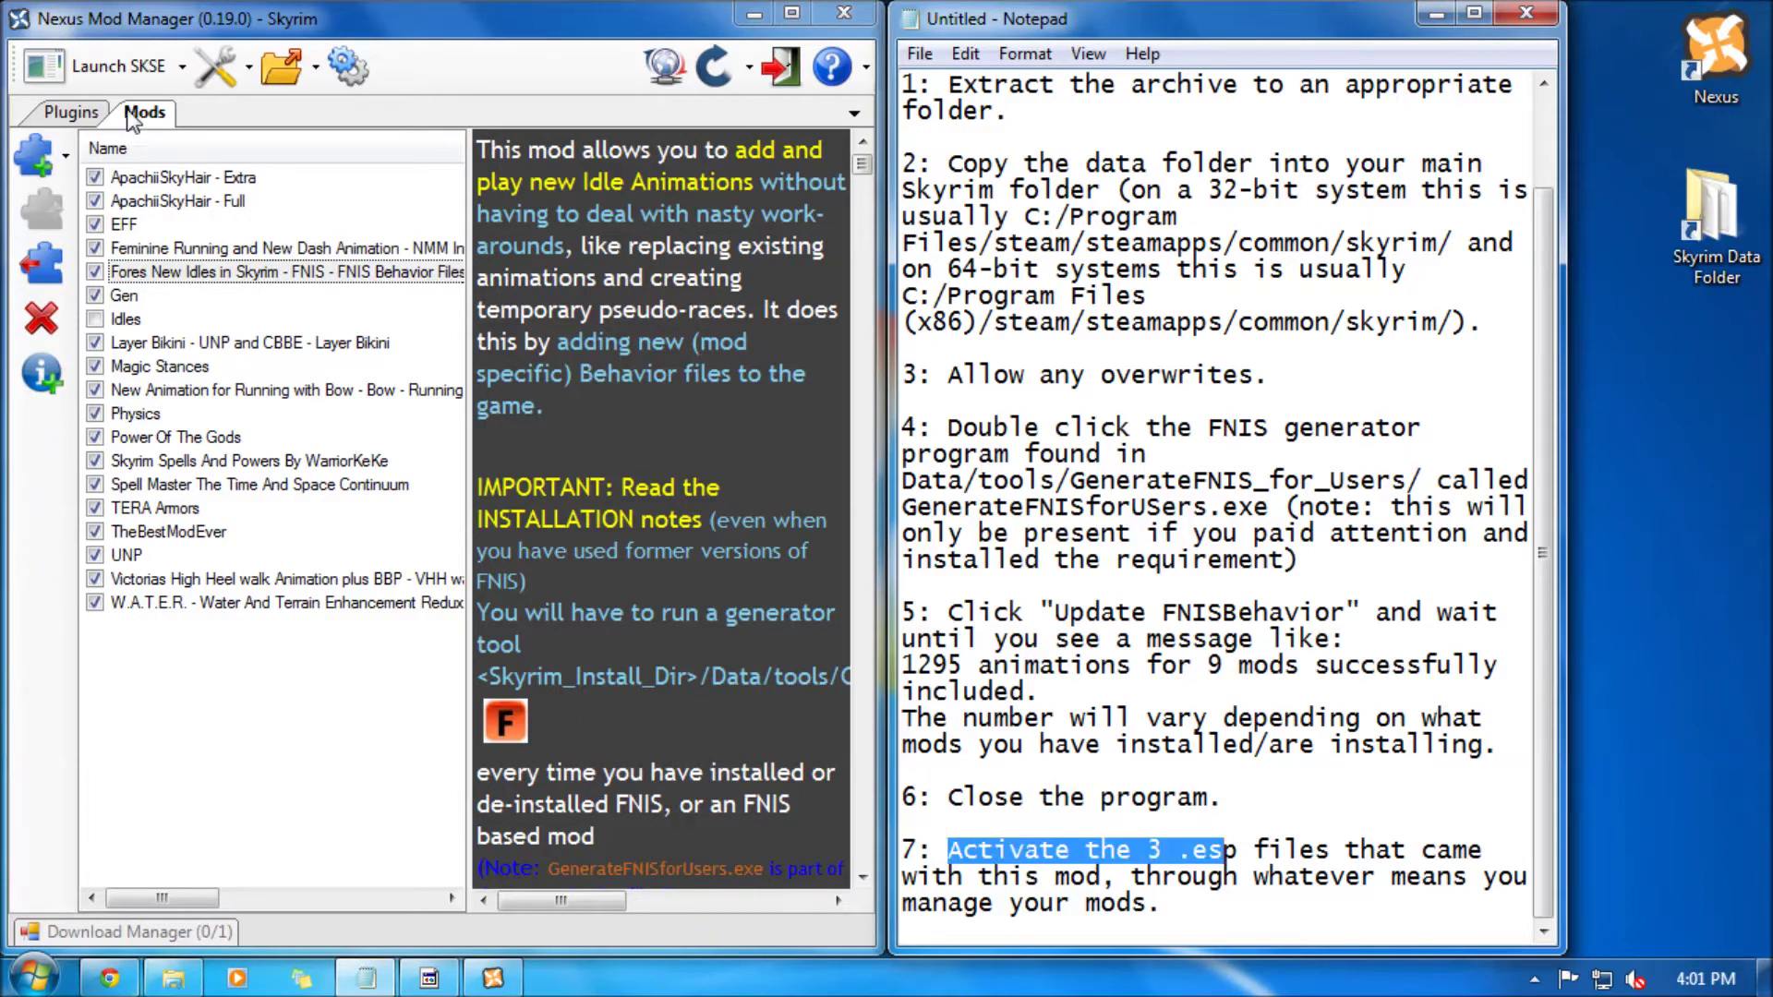
pyautogui.click(71, 111)
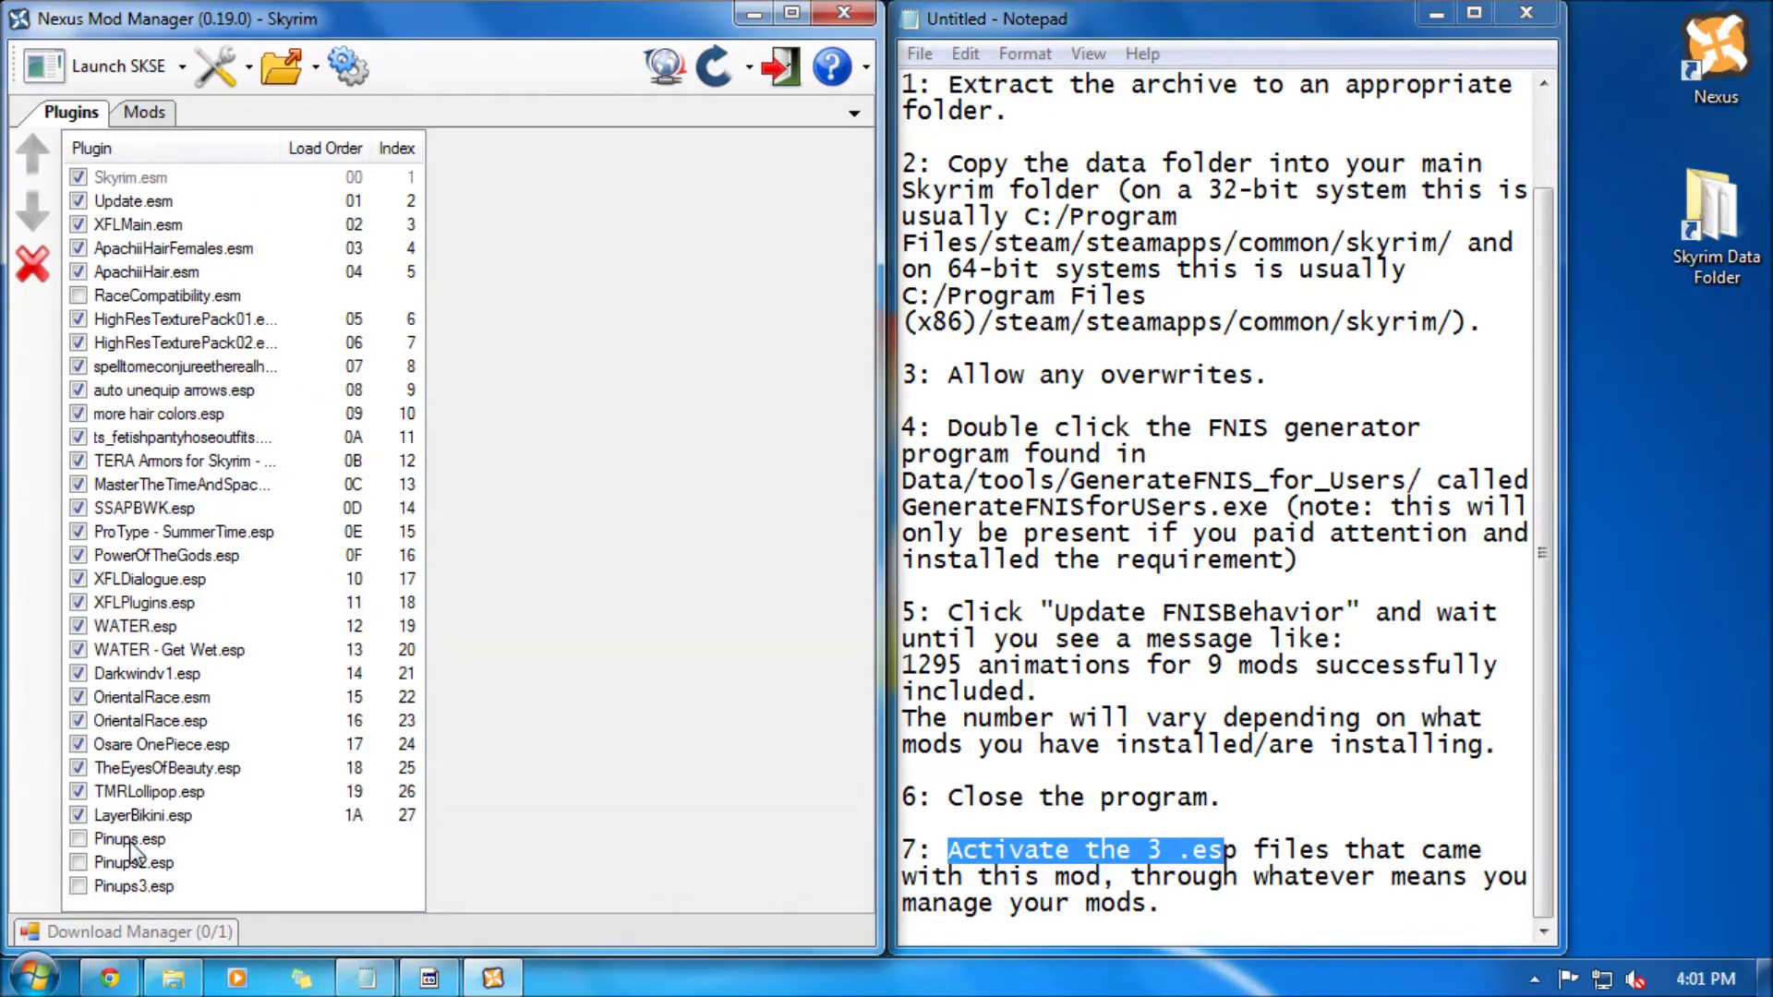
pyautogui.click(78, 839)
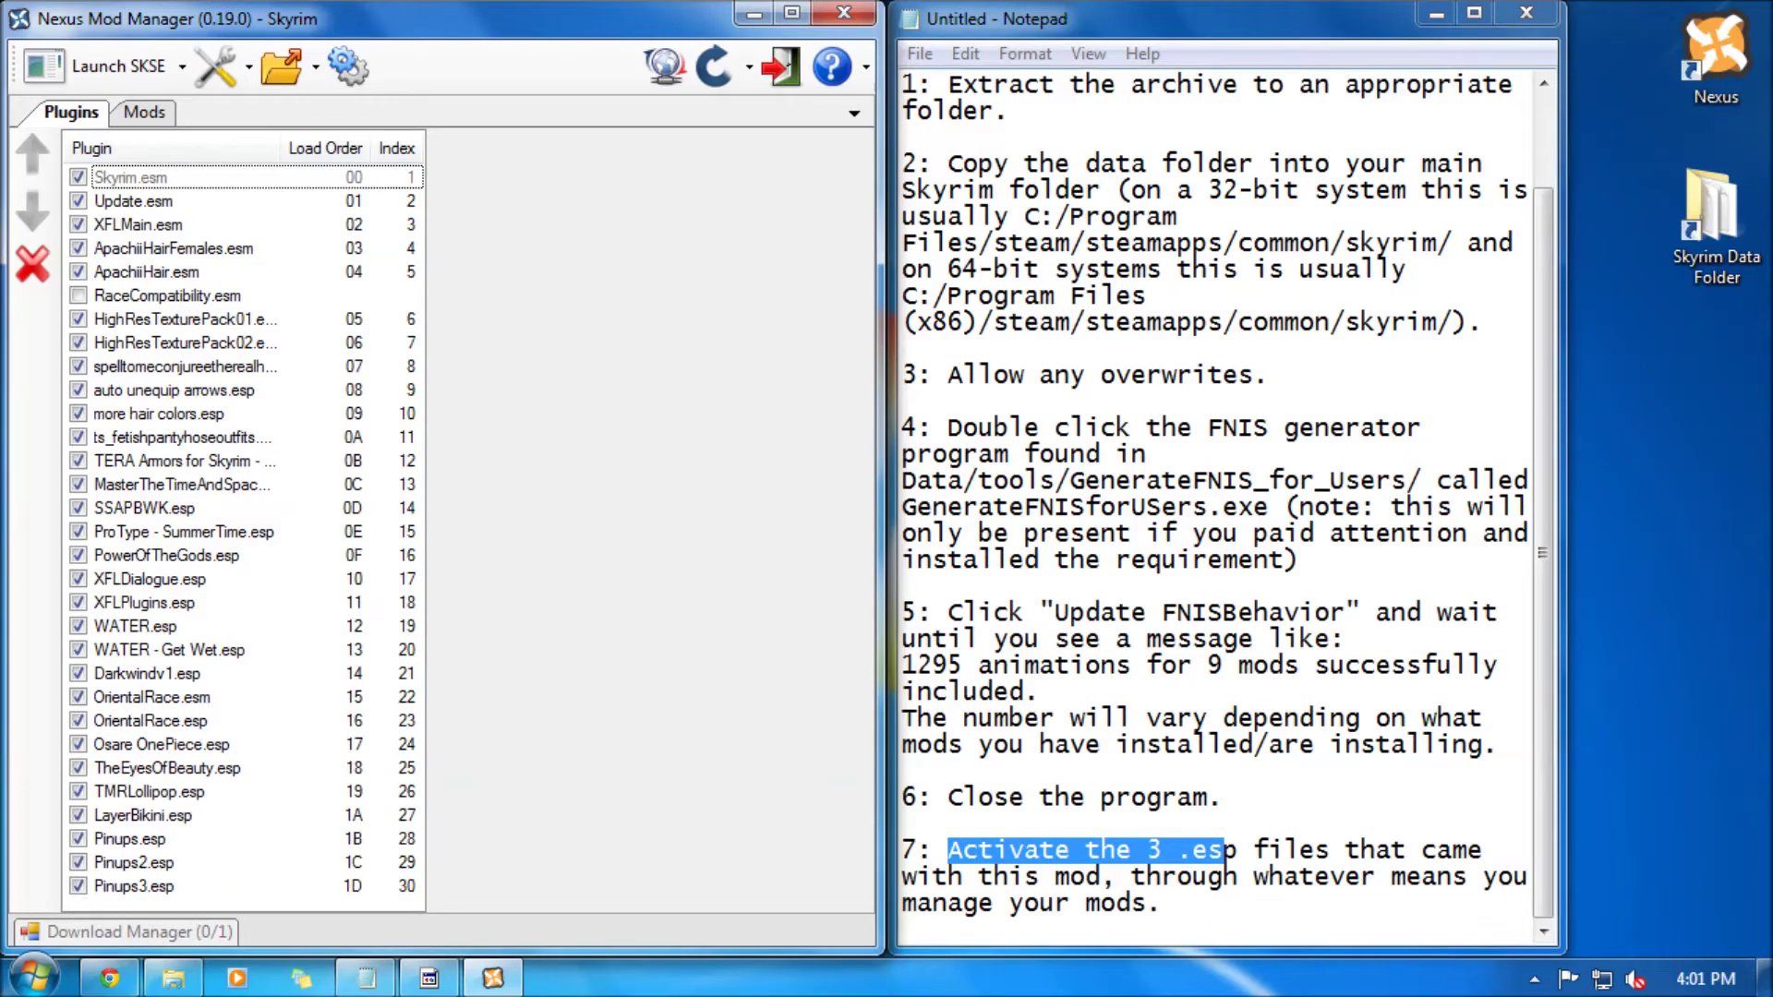
pyautogui.click(1086, 850)
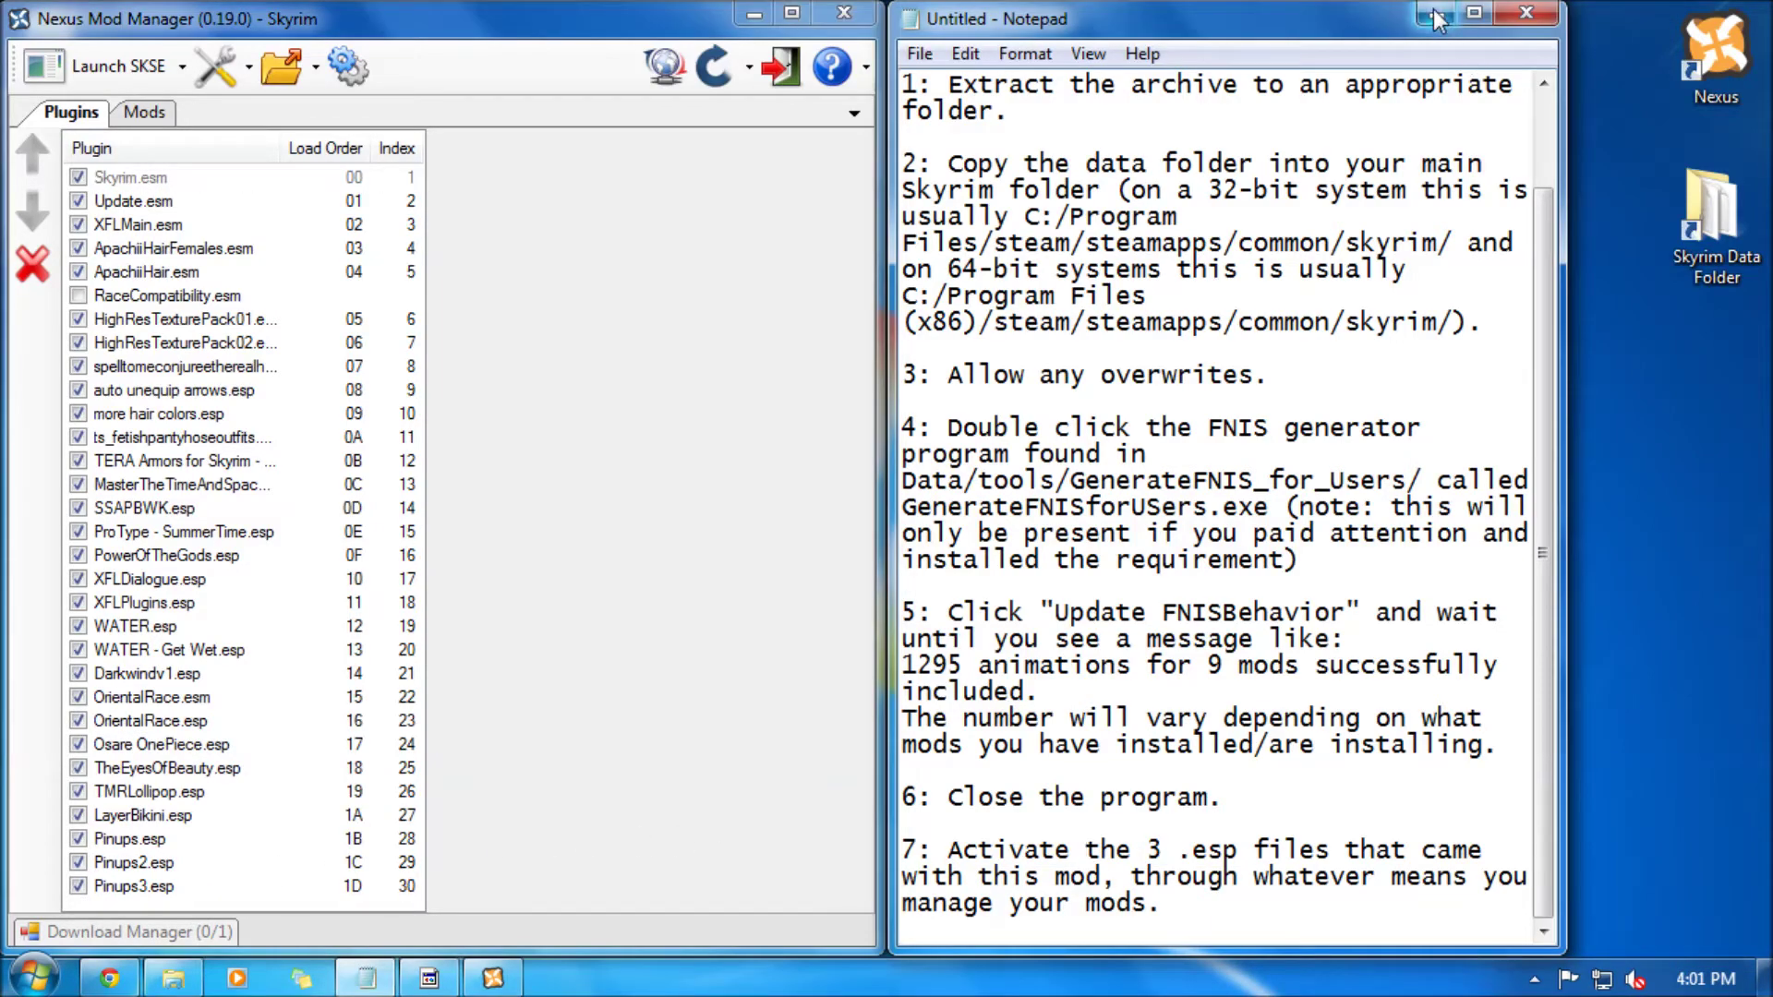
pyautogui.click(1434, 13)
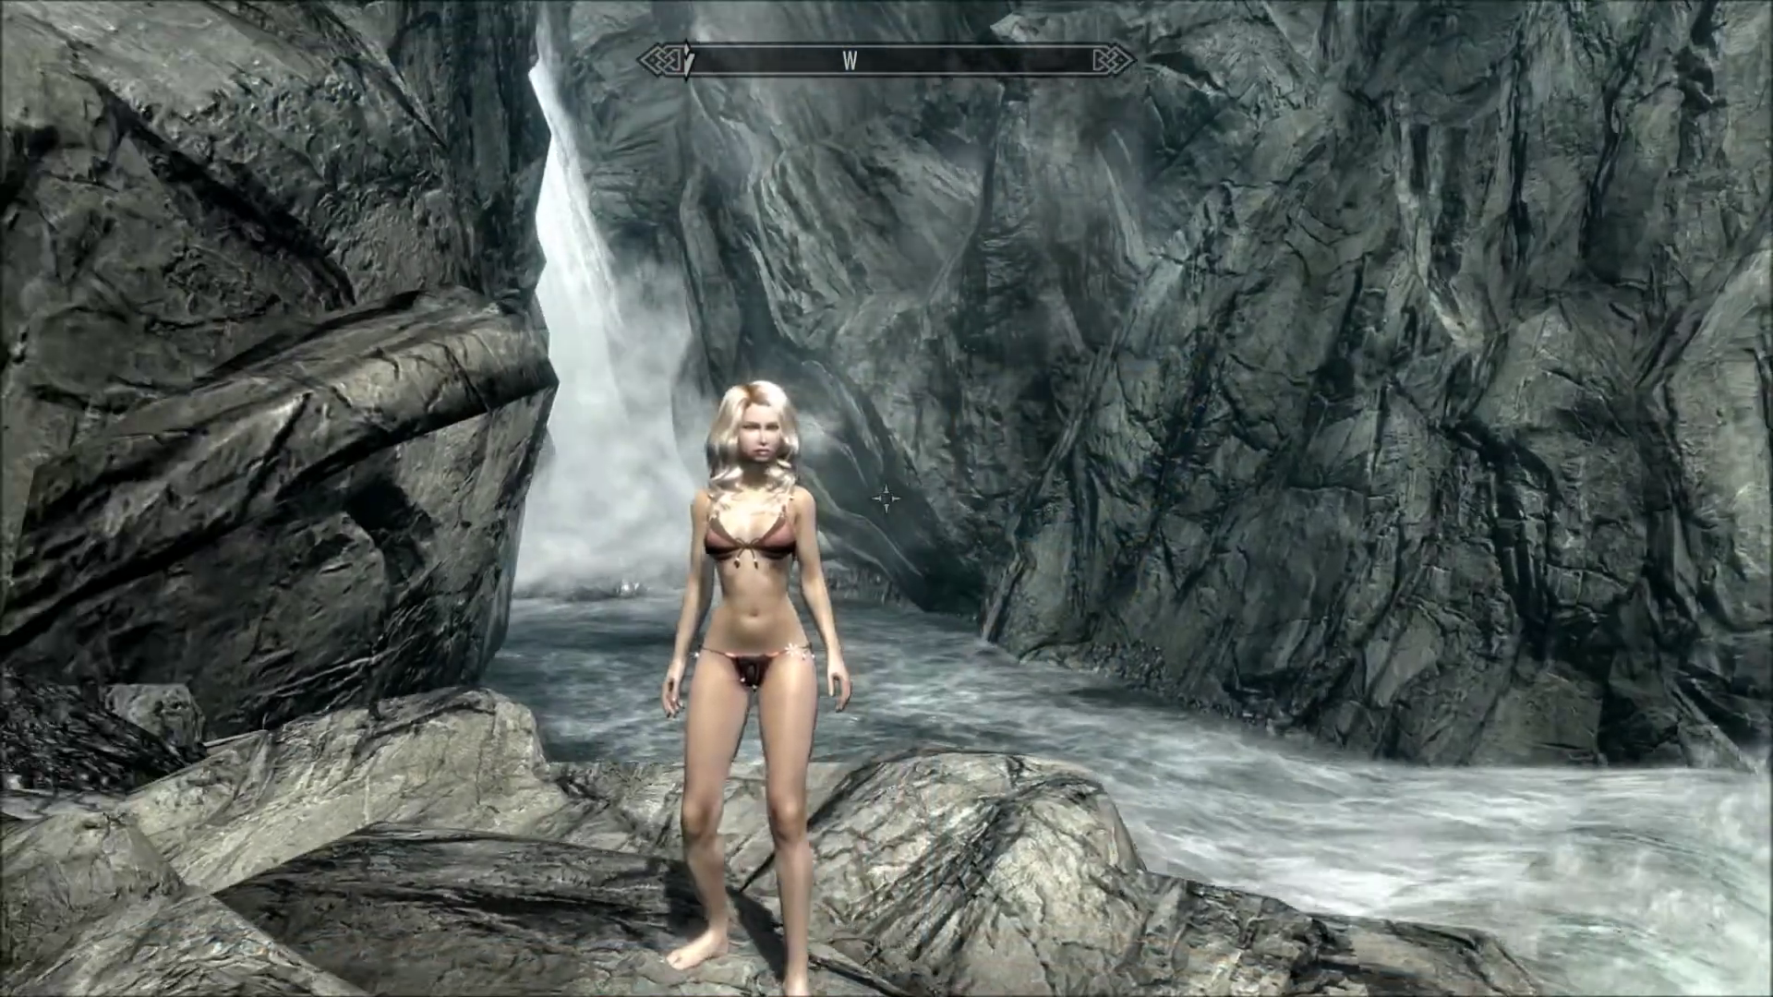
# Equip the Standing 1 Idle Select apparel item to list standing poses 73–81.
pyautogui.press('Tab')
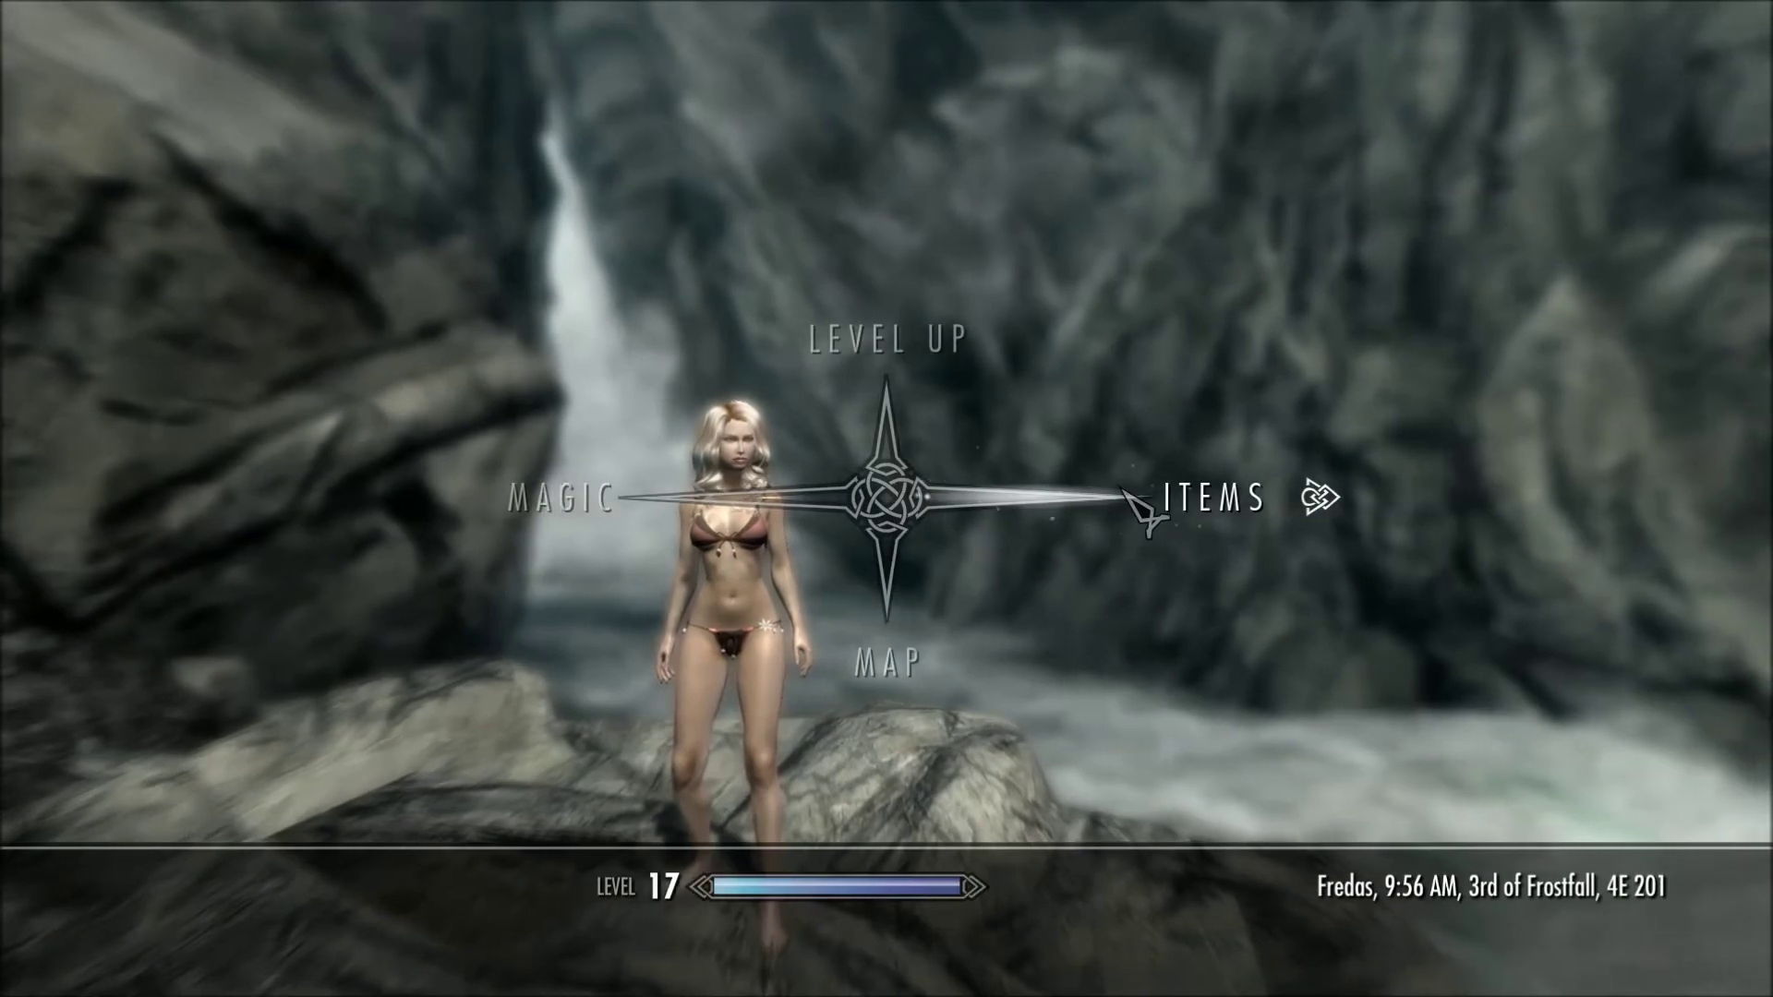
pyautogui.click(1315, 499)
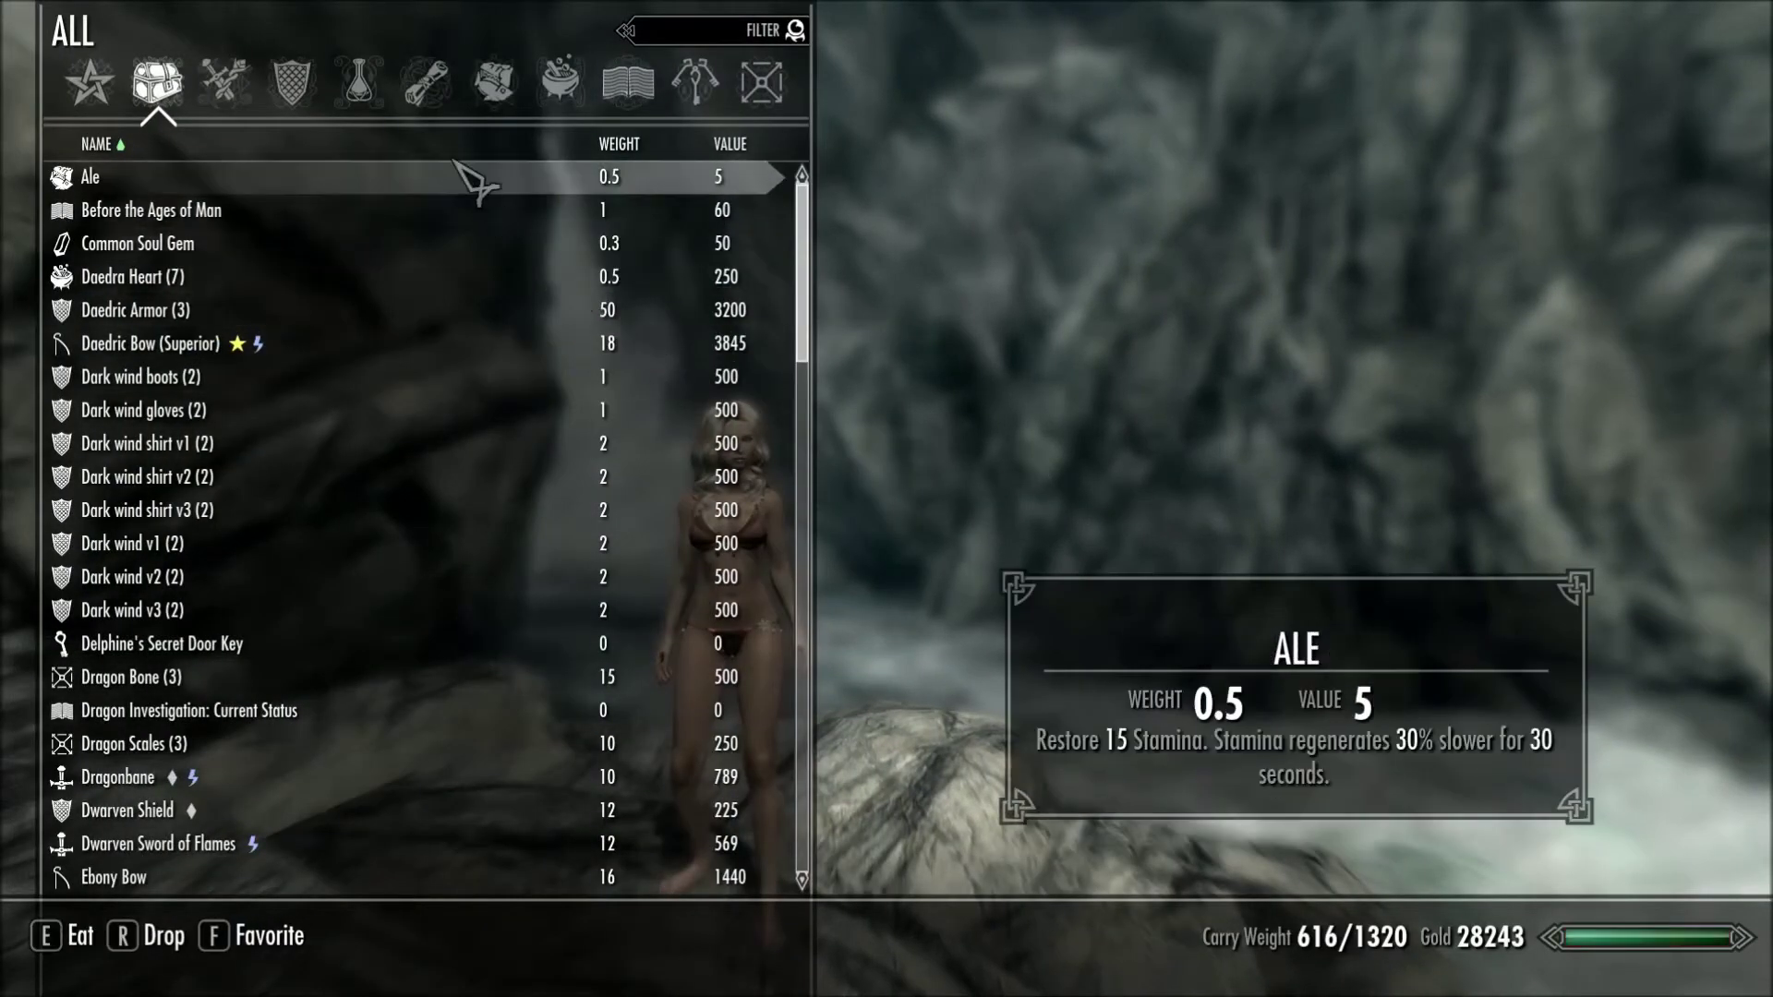
pyautogui.click(292, 87)
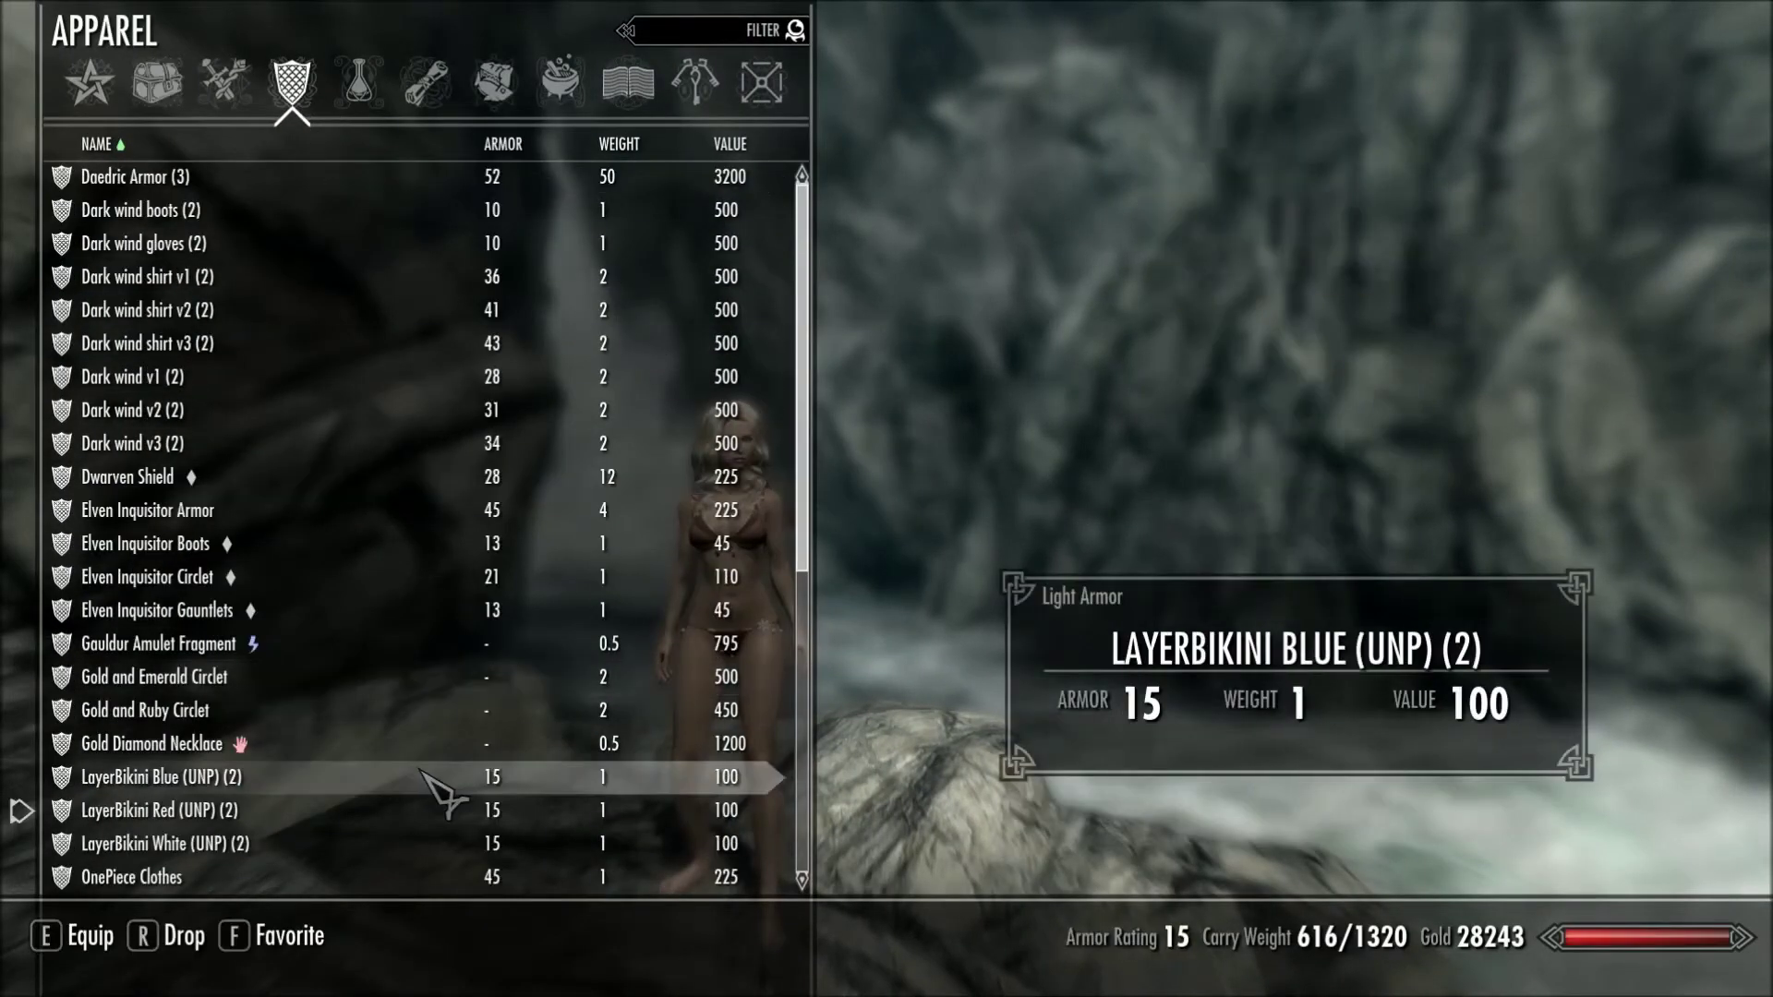
pyautogui.scroll(-3, 422, 776)
pyautogui.scroll(-5, 436, 784)
pyautogui.scroll(-3, 402, 783)
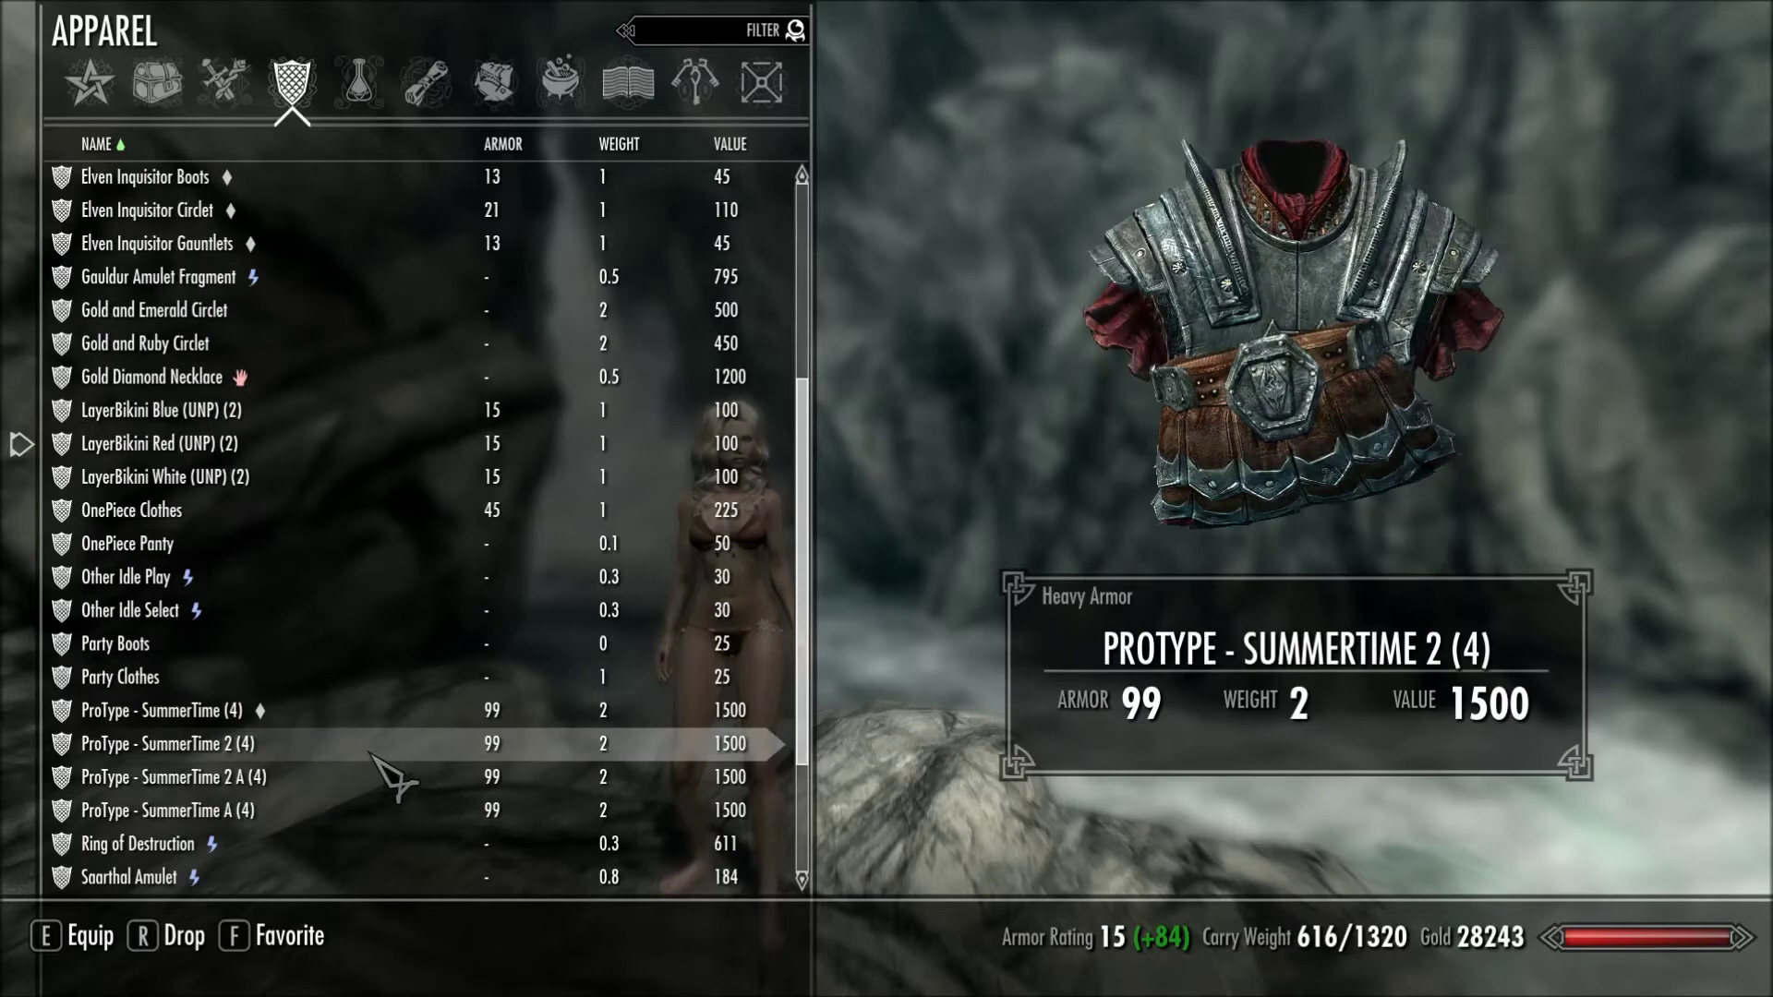
pyautogui.scroll(-3, 391, 779)
pyautogui.scroll(-3, 392, 780)
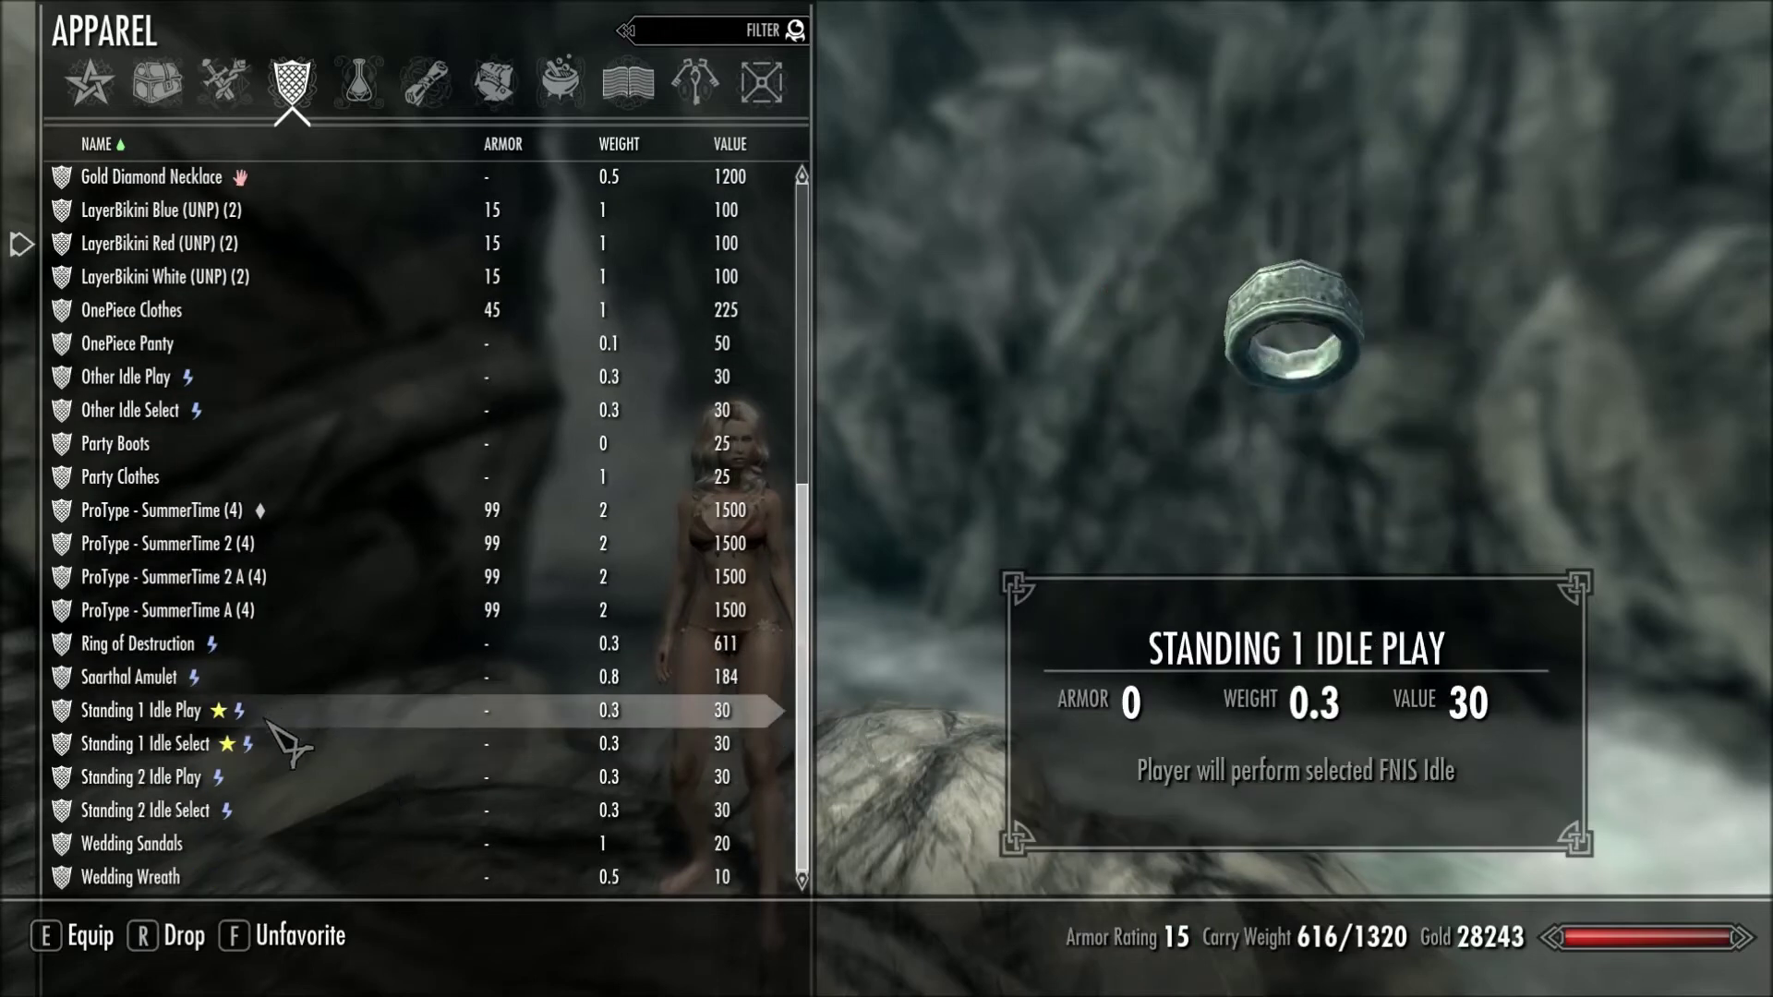
pyautogui.press('f')
pyautogui.press('f')
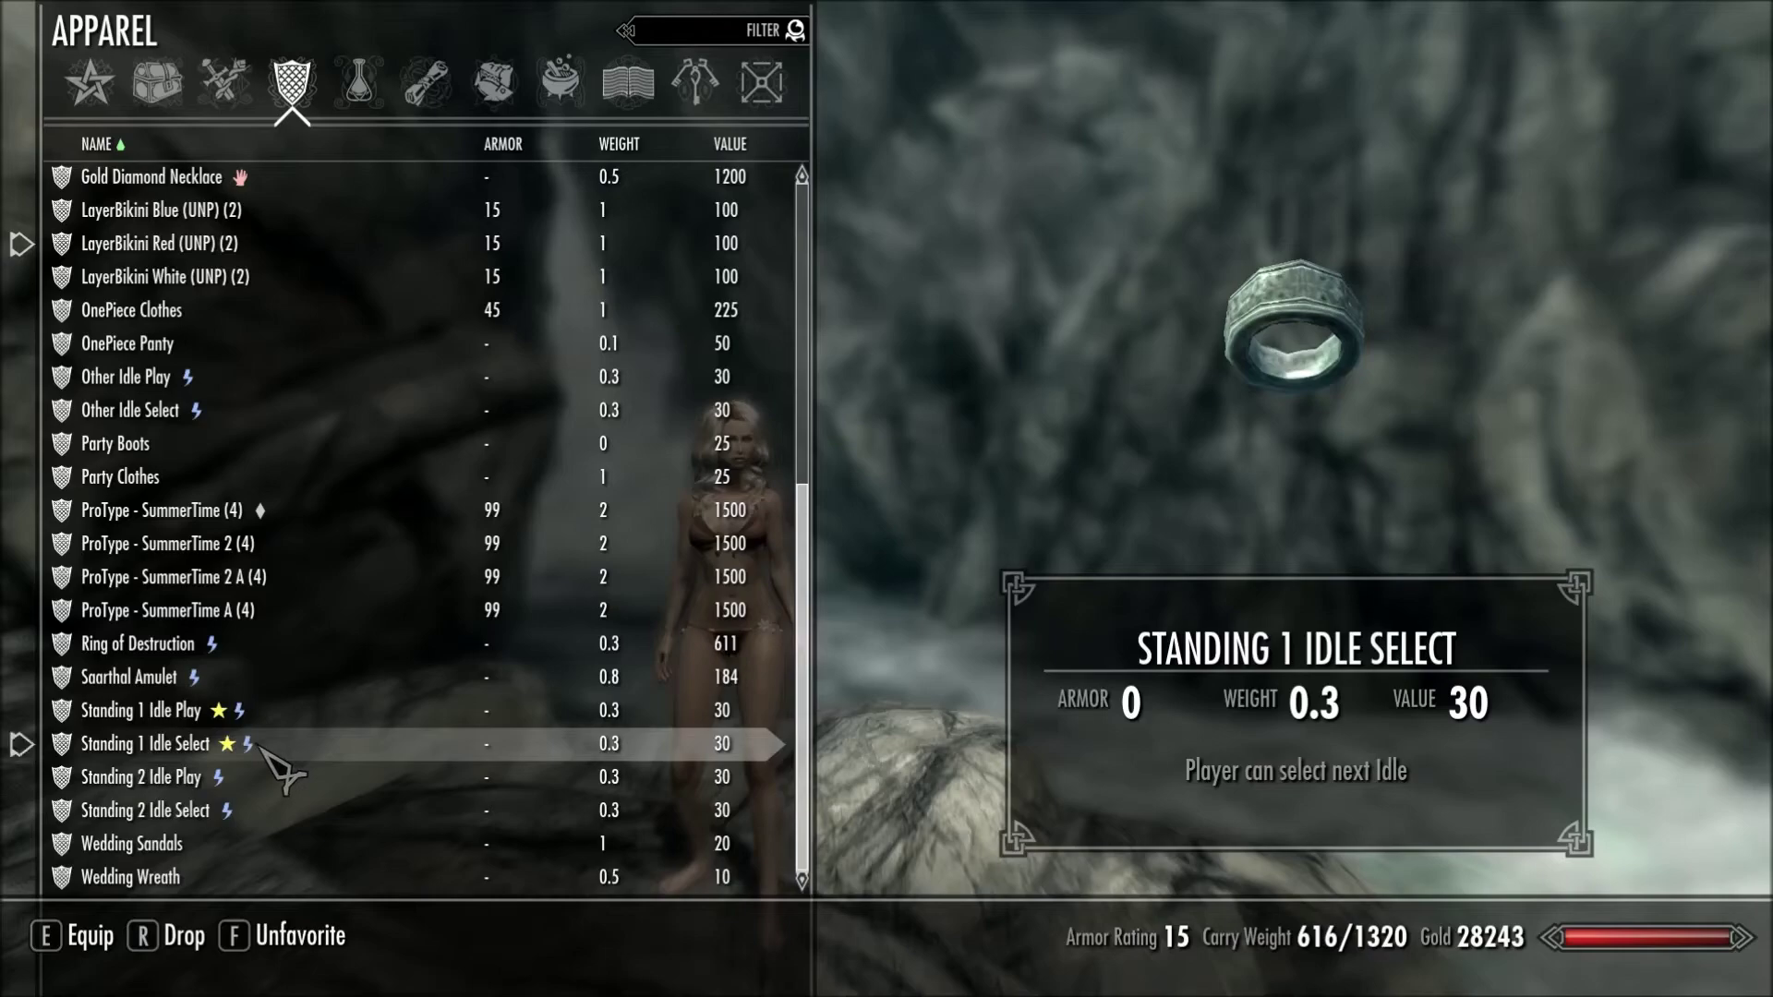
pyautogui.press('Tab')
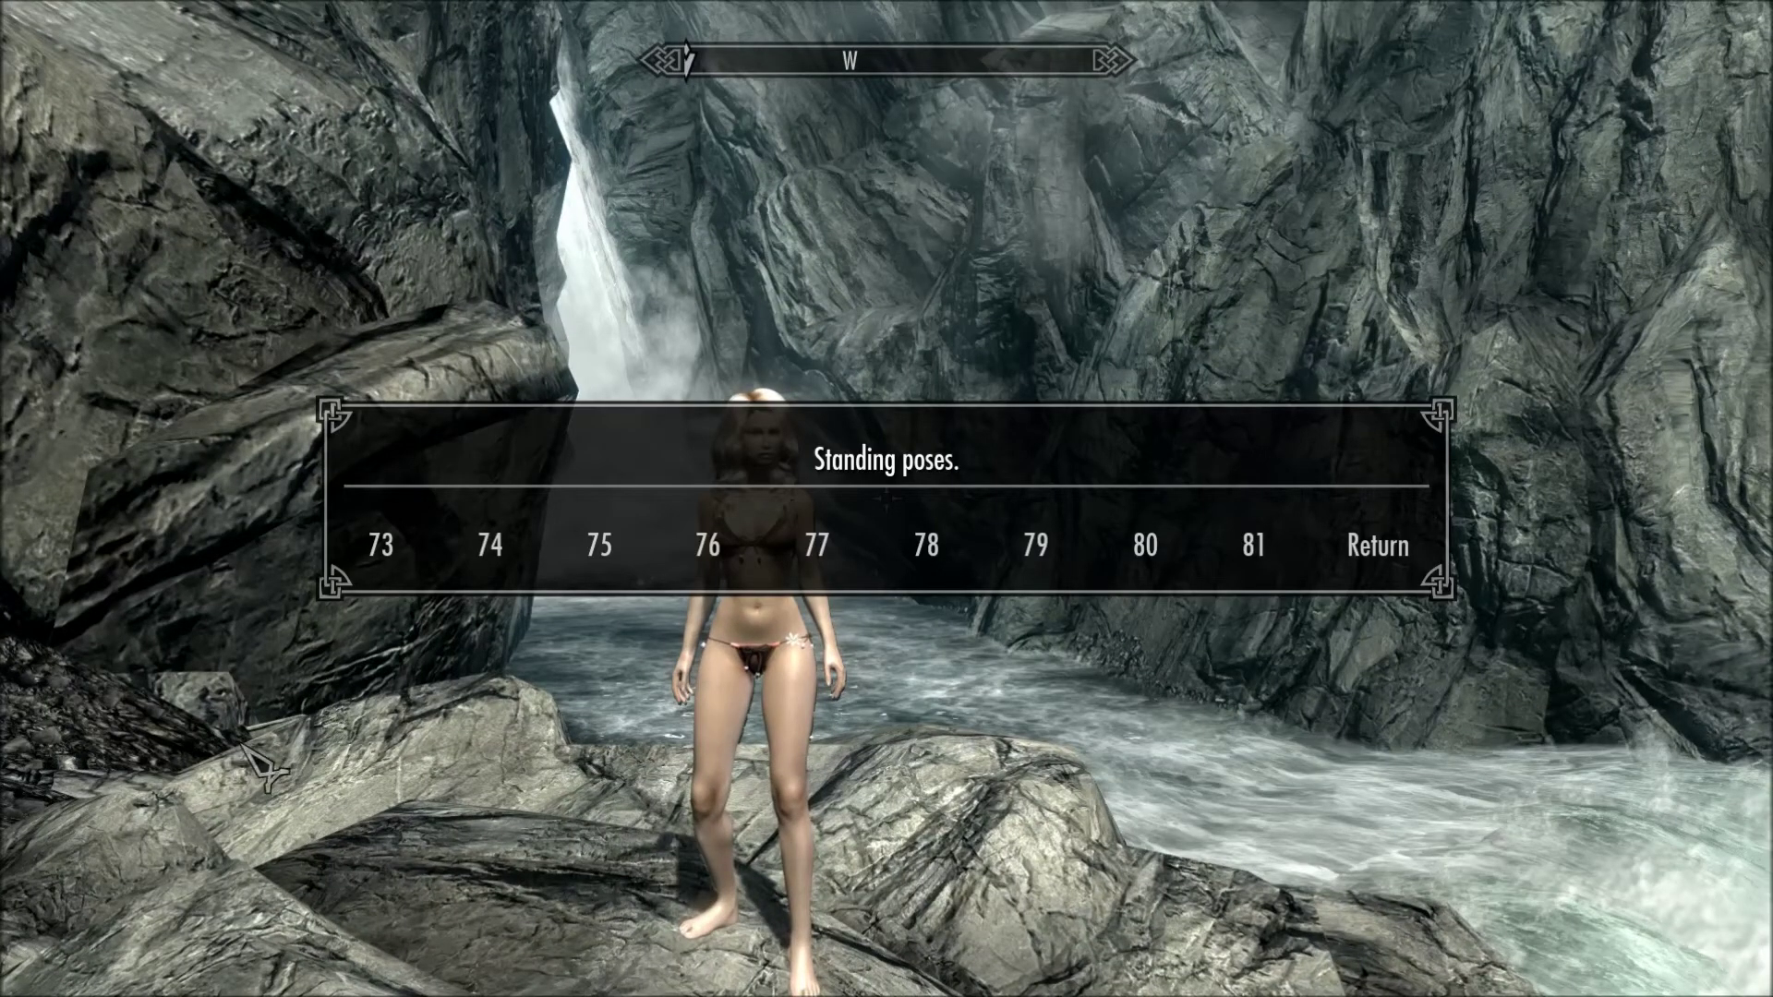
# Choose standing pose 74 and play it with the Standing 1 Idle Play item.
pyautogui.click(548, 543)
pyautogui.press('Tab')
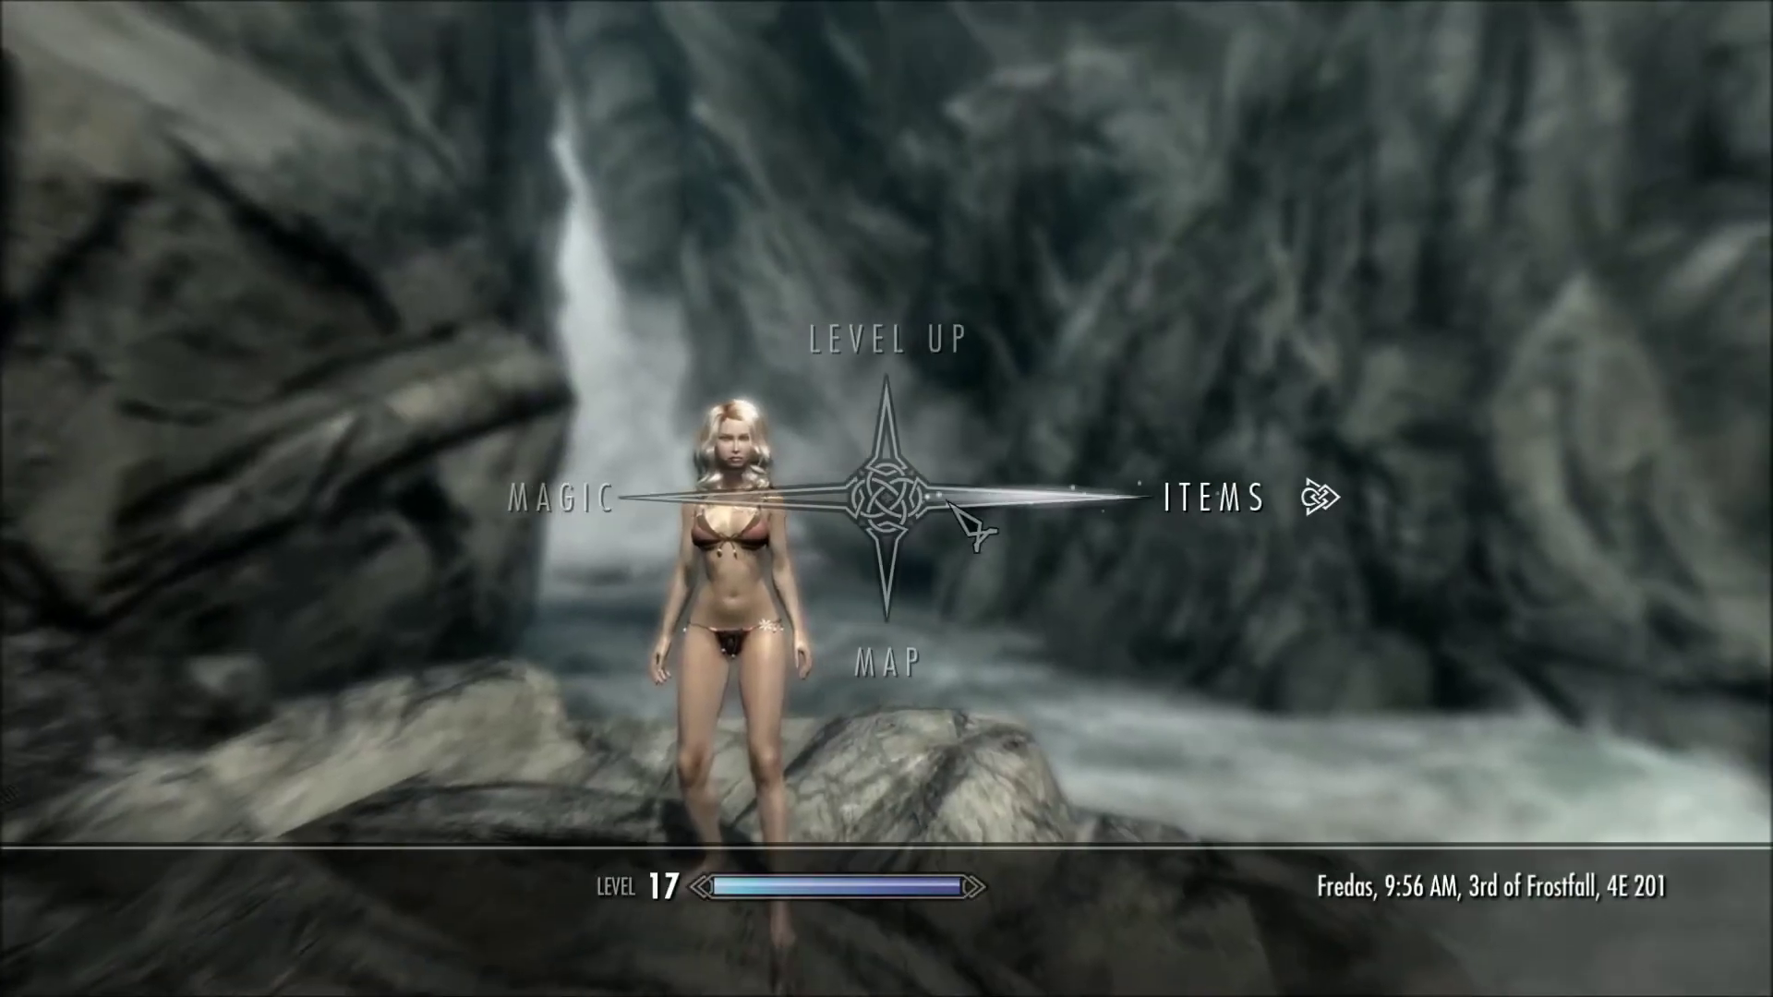
pyautogui.click(965, 531)
pyautogui.click(263, 714)
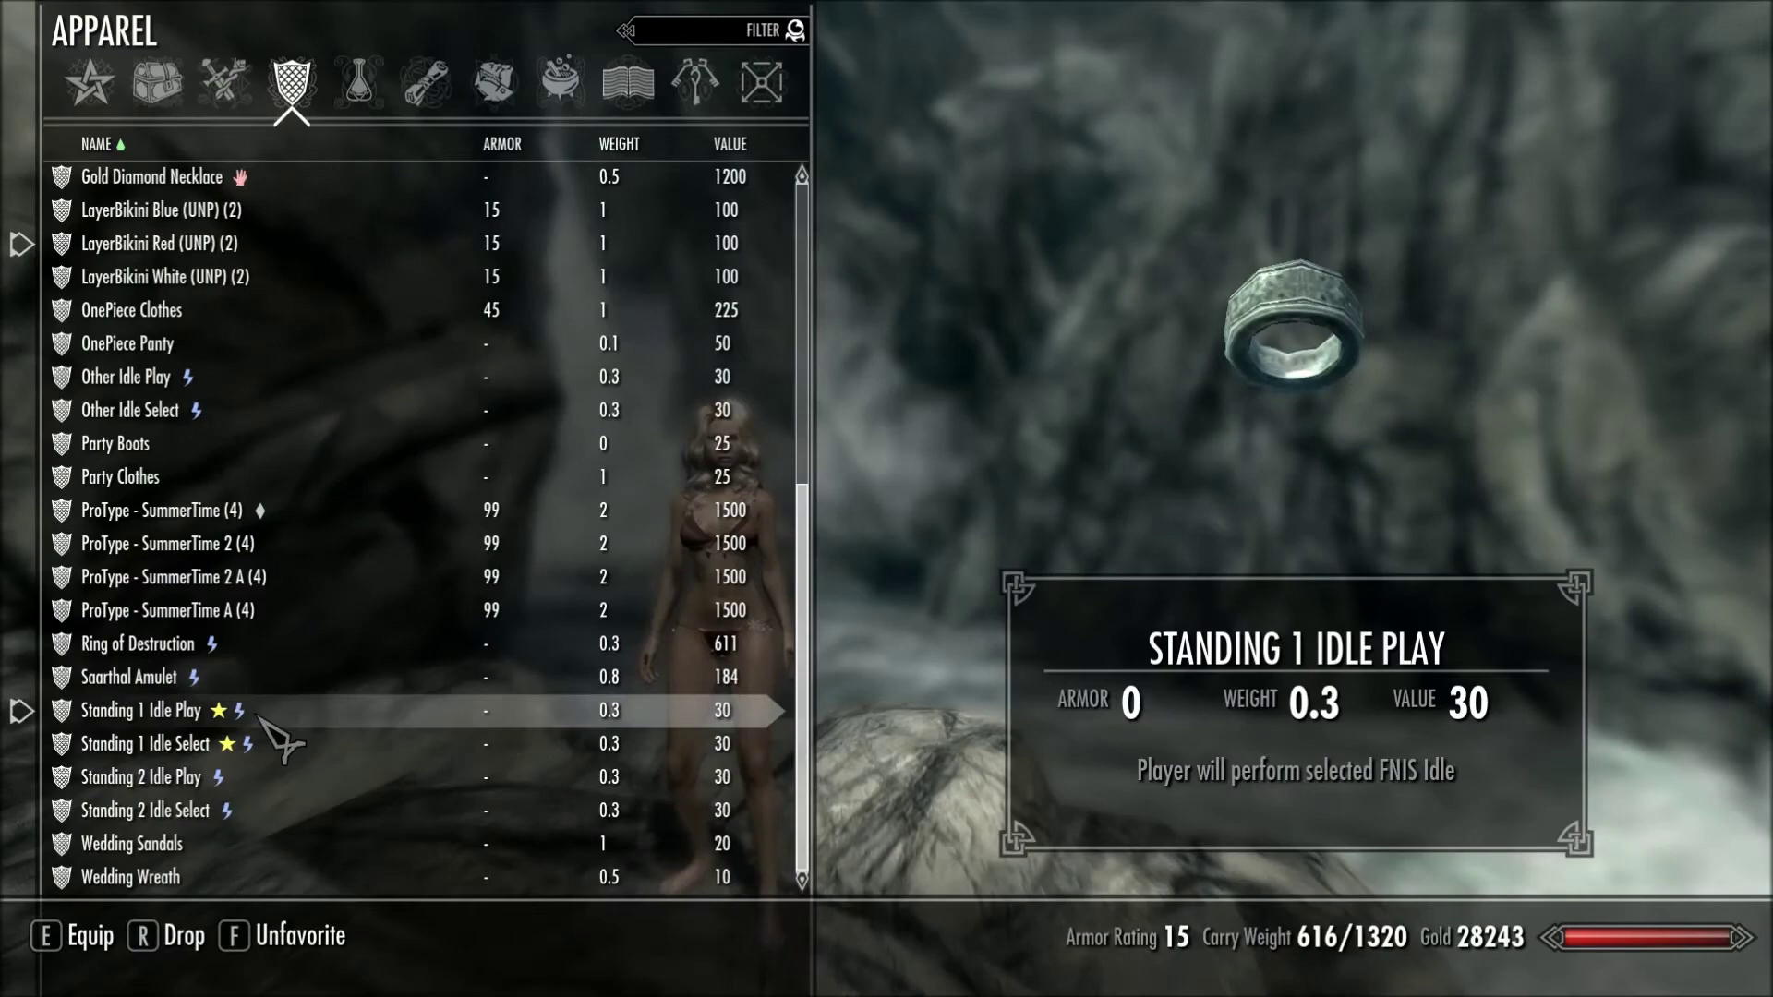
pyautogui.press('Tab')
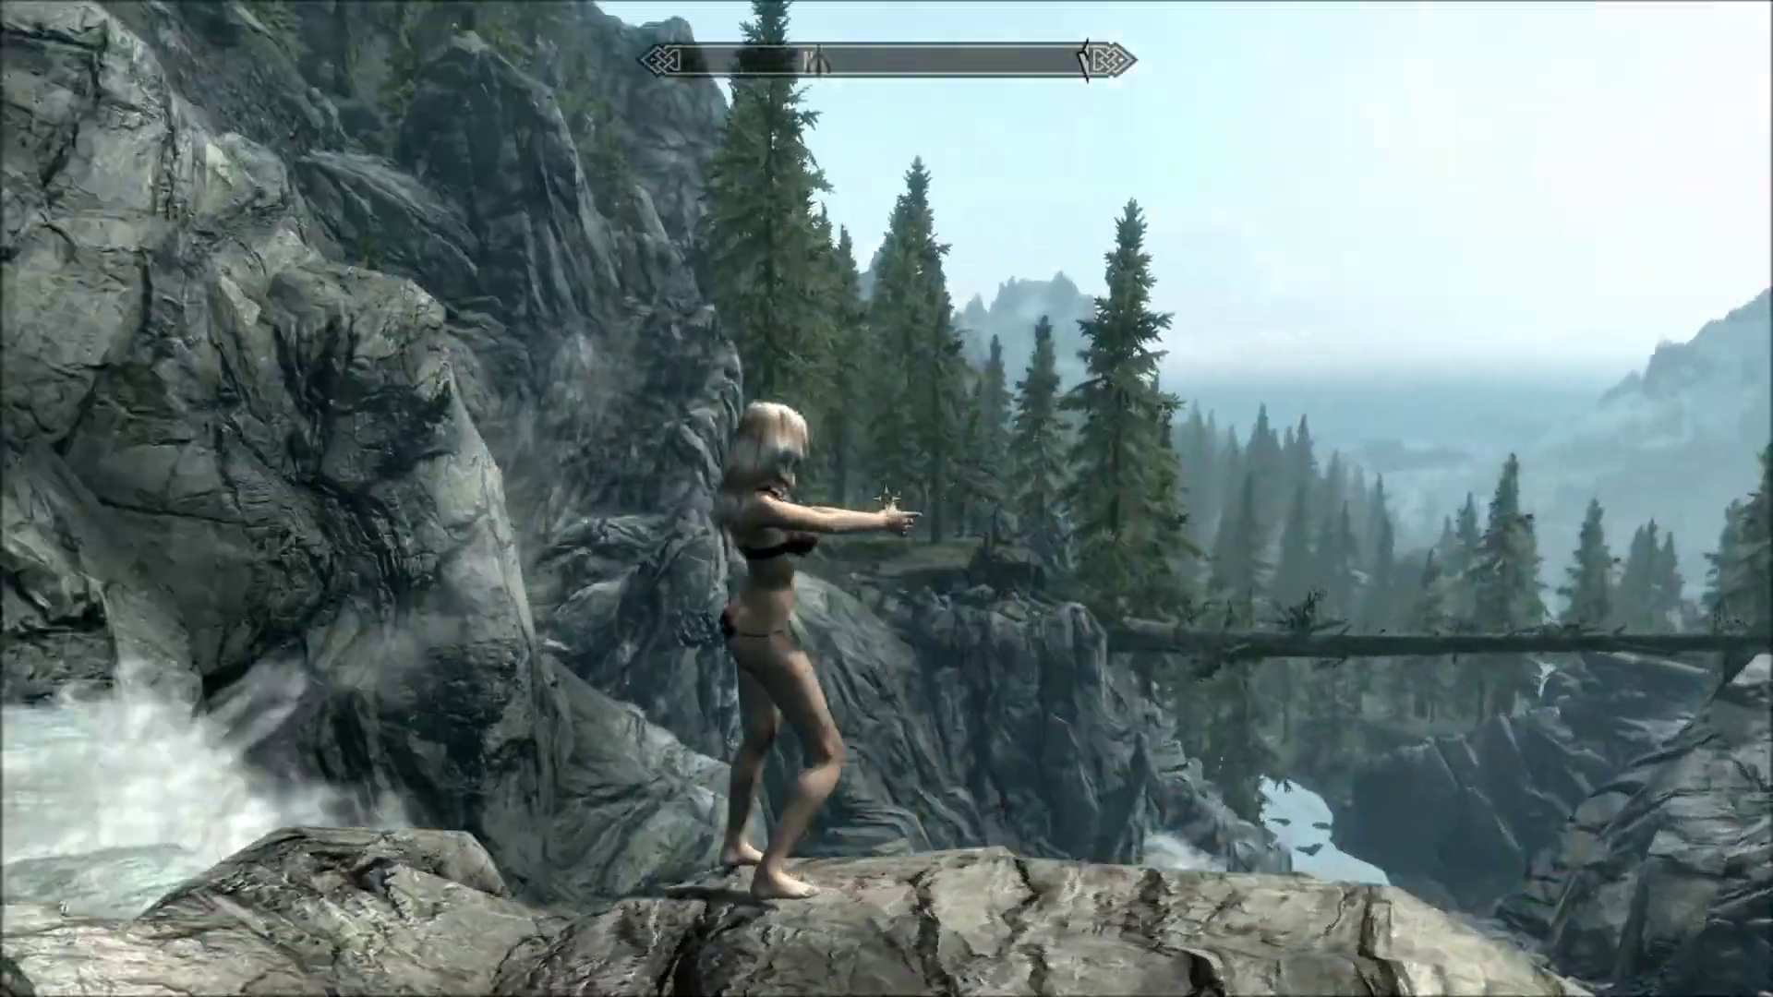
# Pick another pose with Standing 1 Idle Select and play it, ending with hands on hips.
pyautogui.press('Tab')
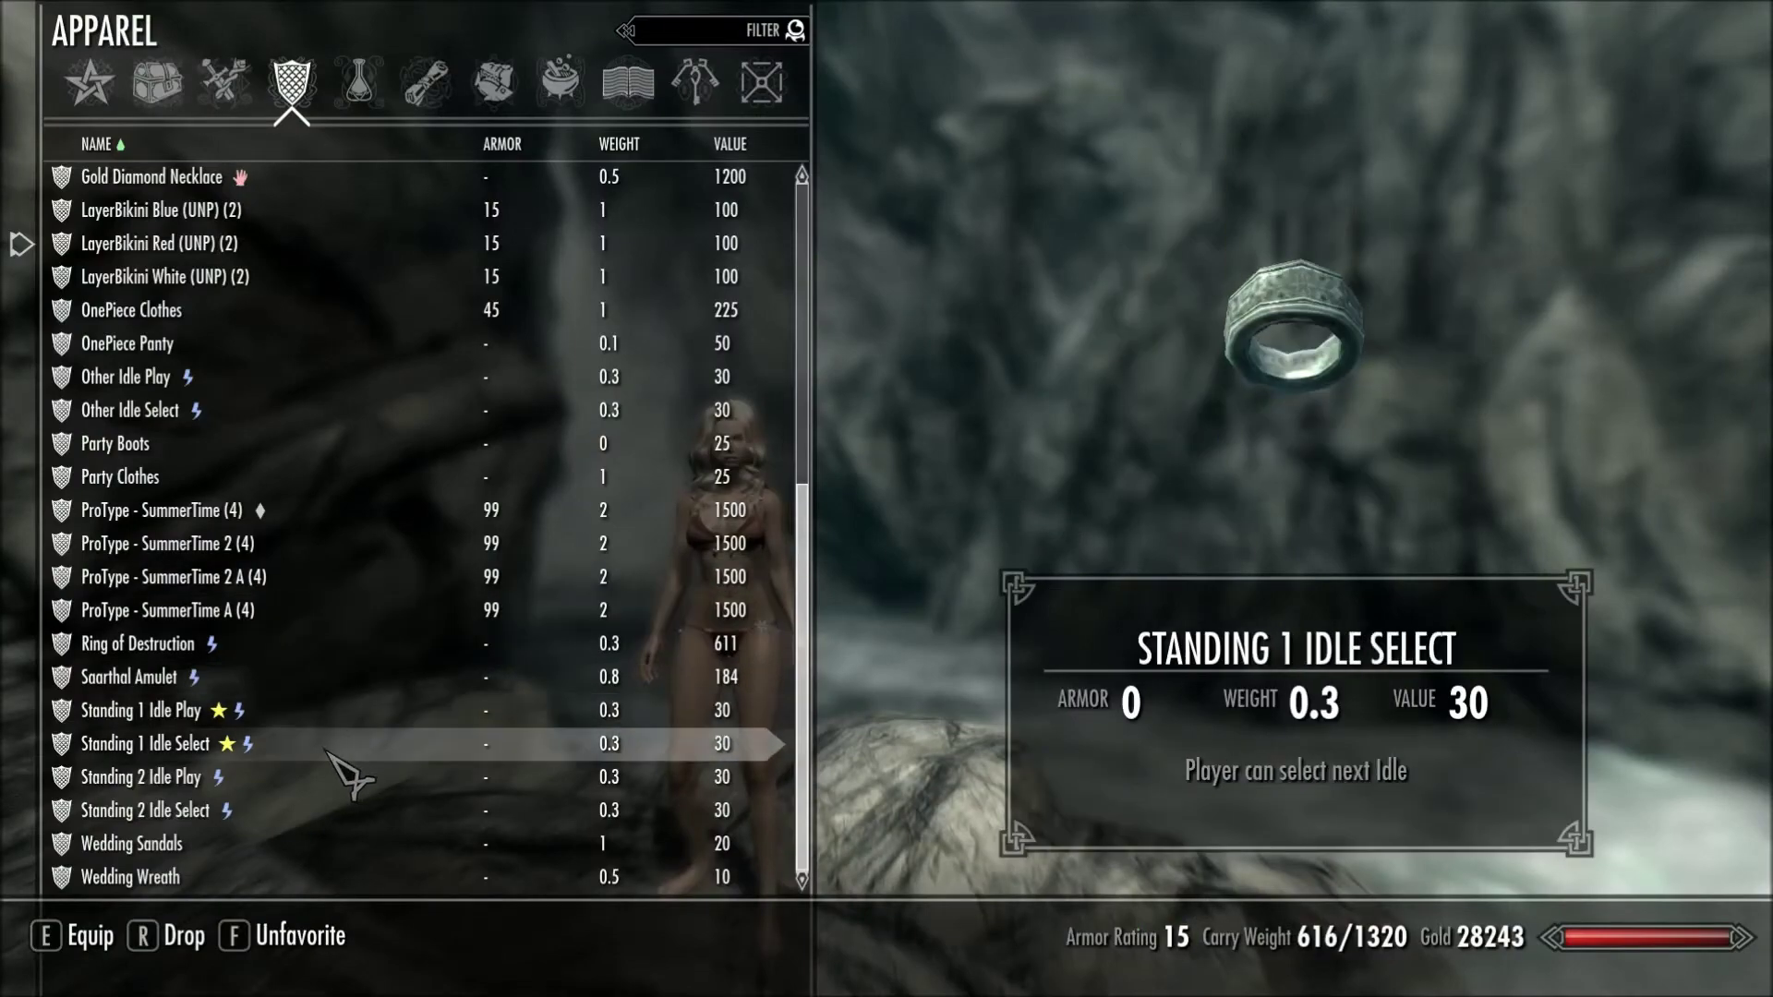
pyautogui.click(328, 754)
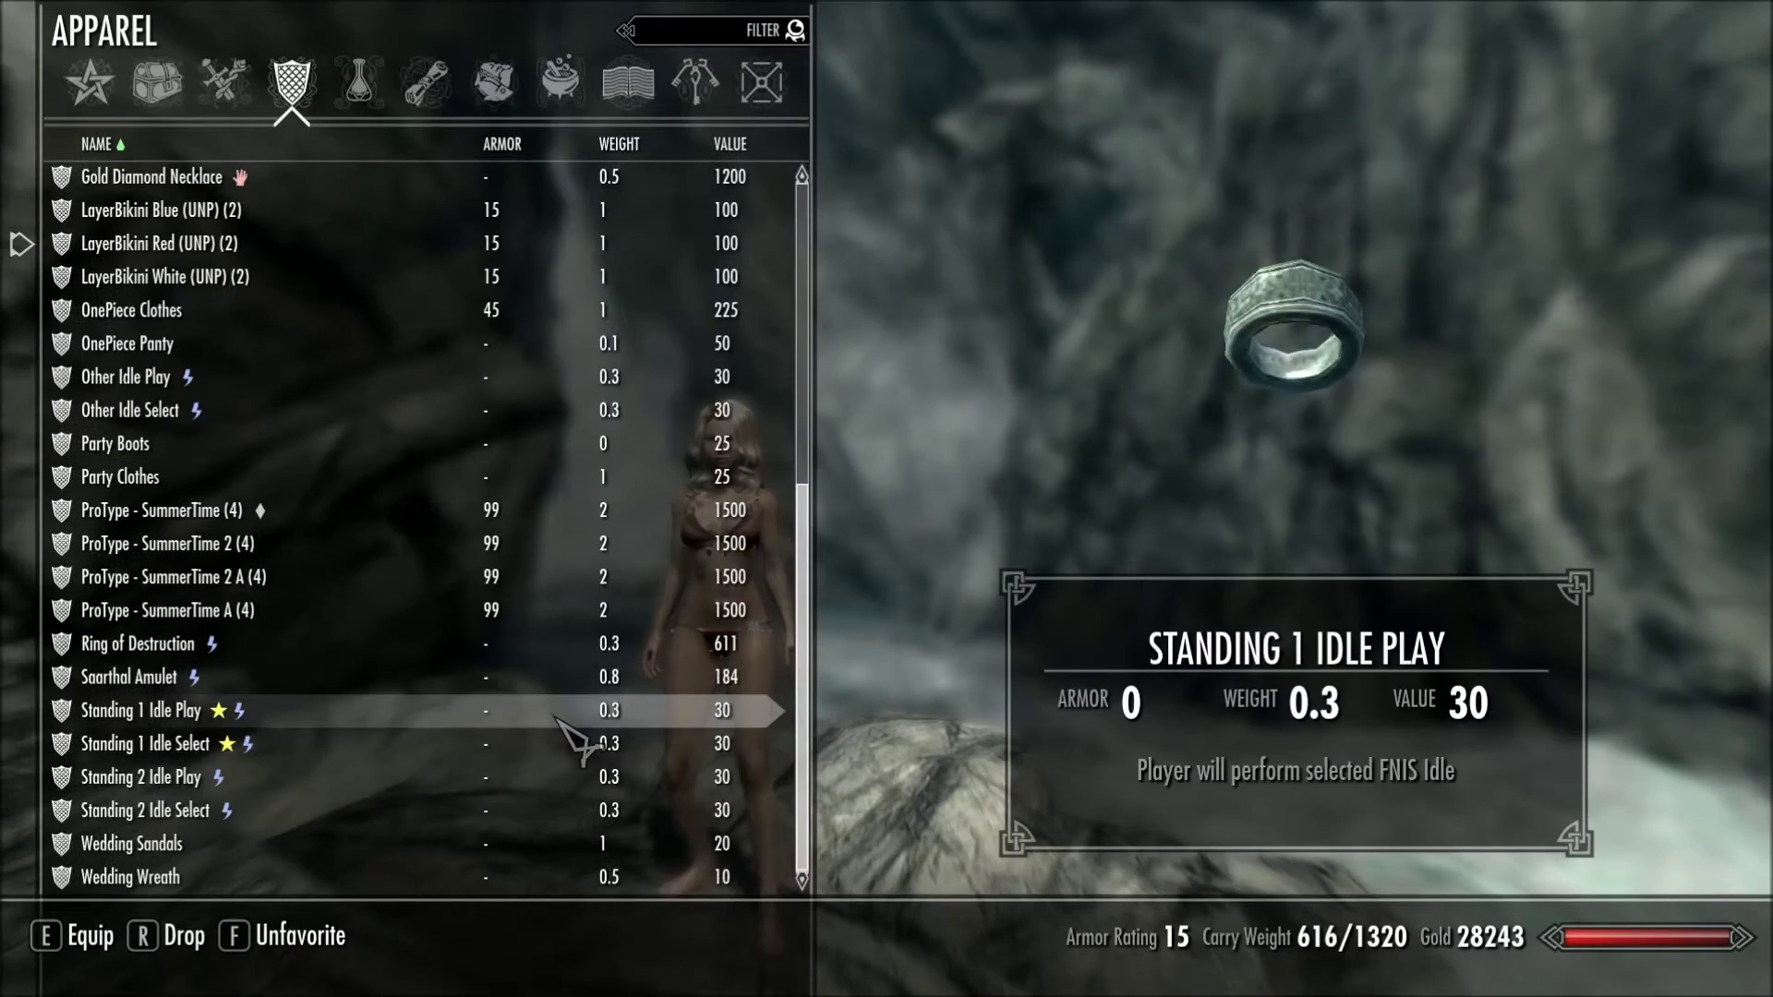
pyautogui.click(561, 721)
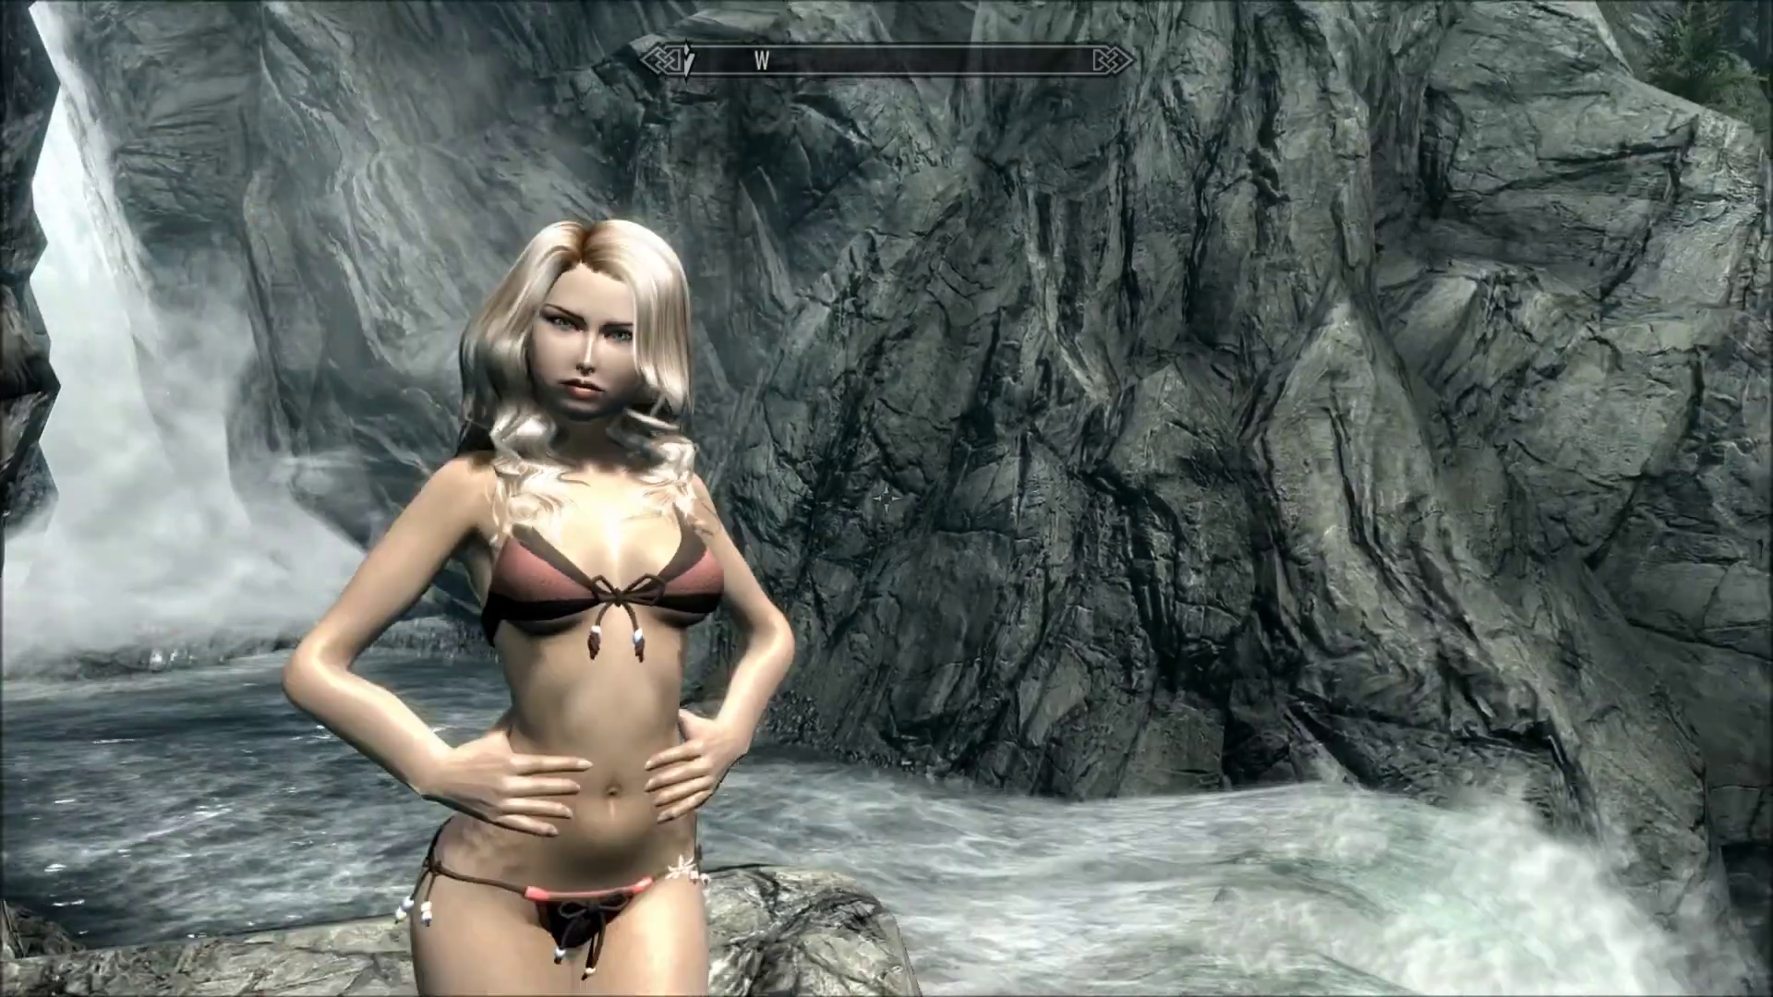
pyautogui.scroll(-2, 886, 499)
pyautogui.scroll(-2, 887, 499)
pyautogui.scroll(-2, 887, 499)
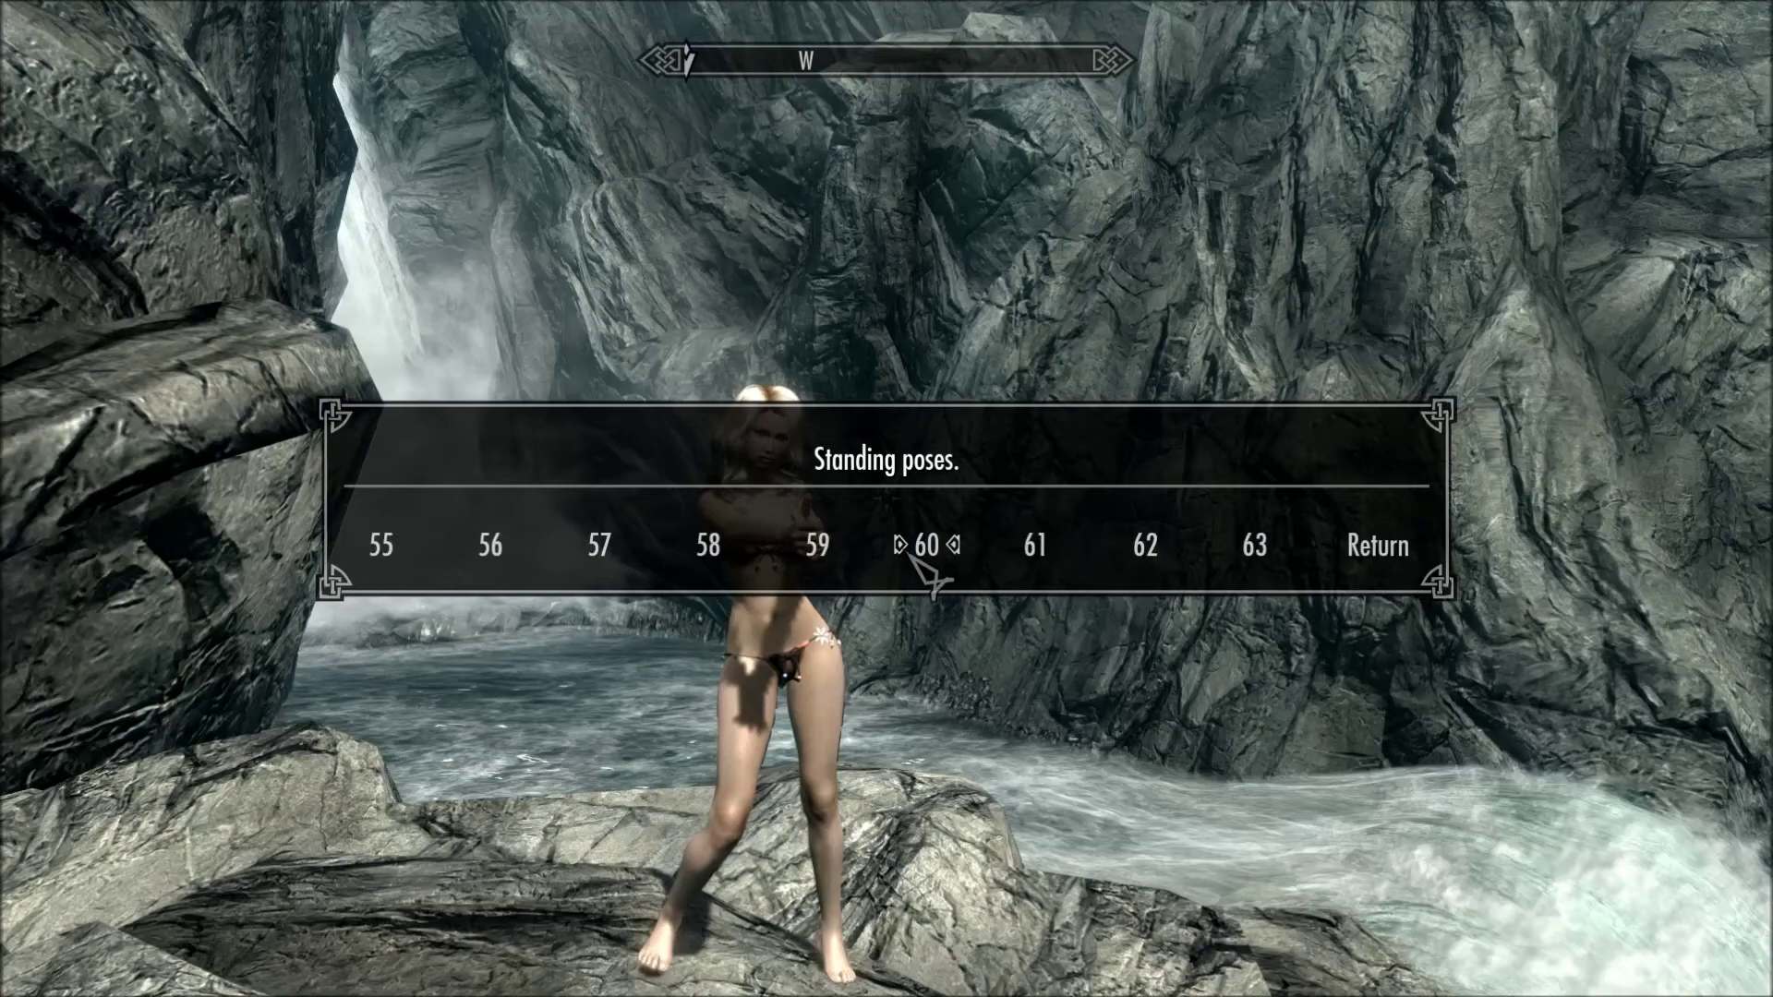
# Select pose 60 in the Standing poses menu.
pyautogui.click(916, 554)
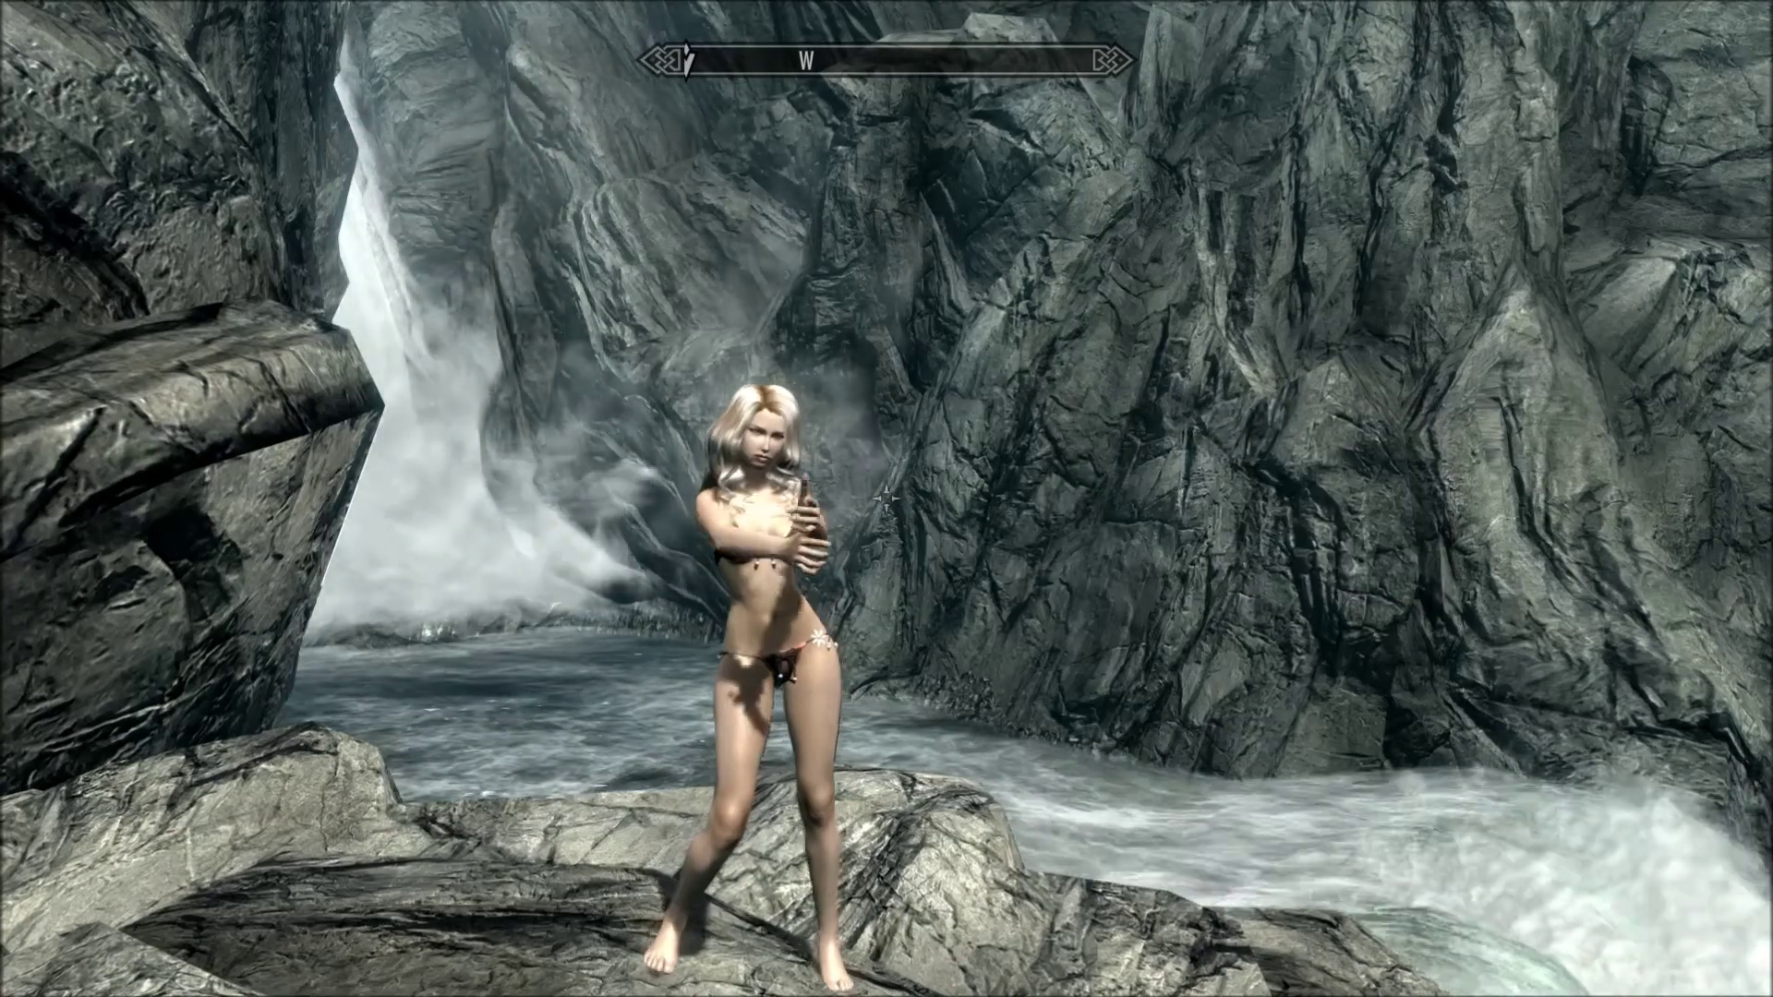
pyautogui.scroll(3, 887, 499)
pyautogui.scroll(3, 886, 499)
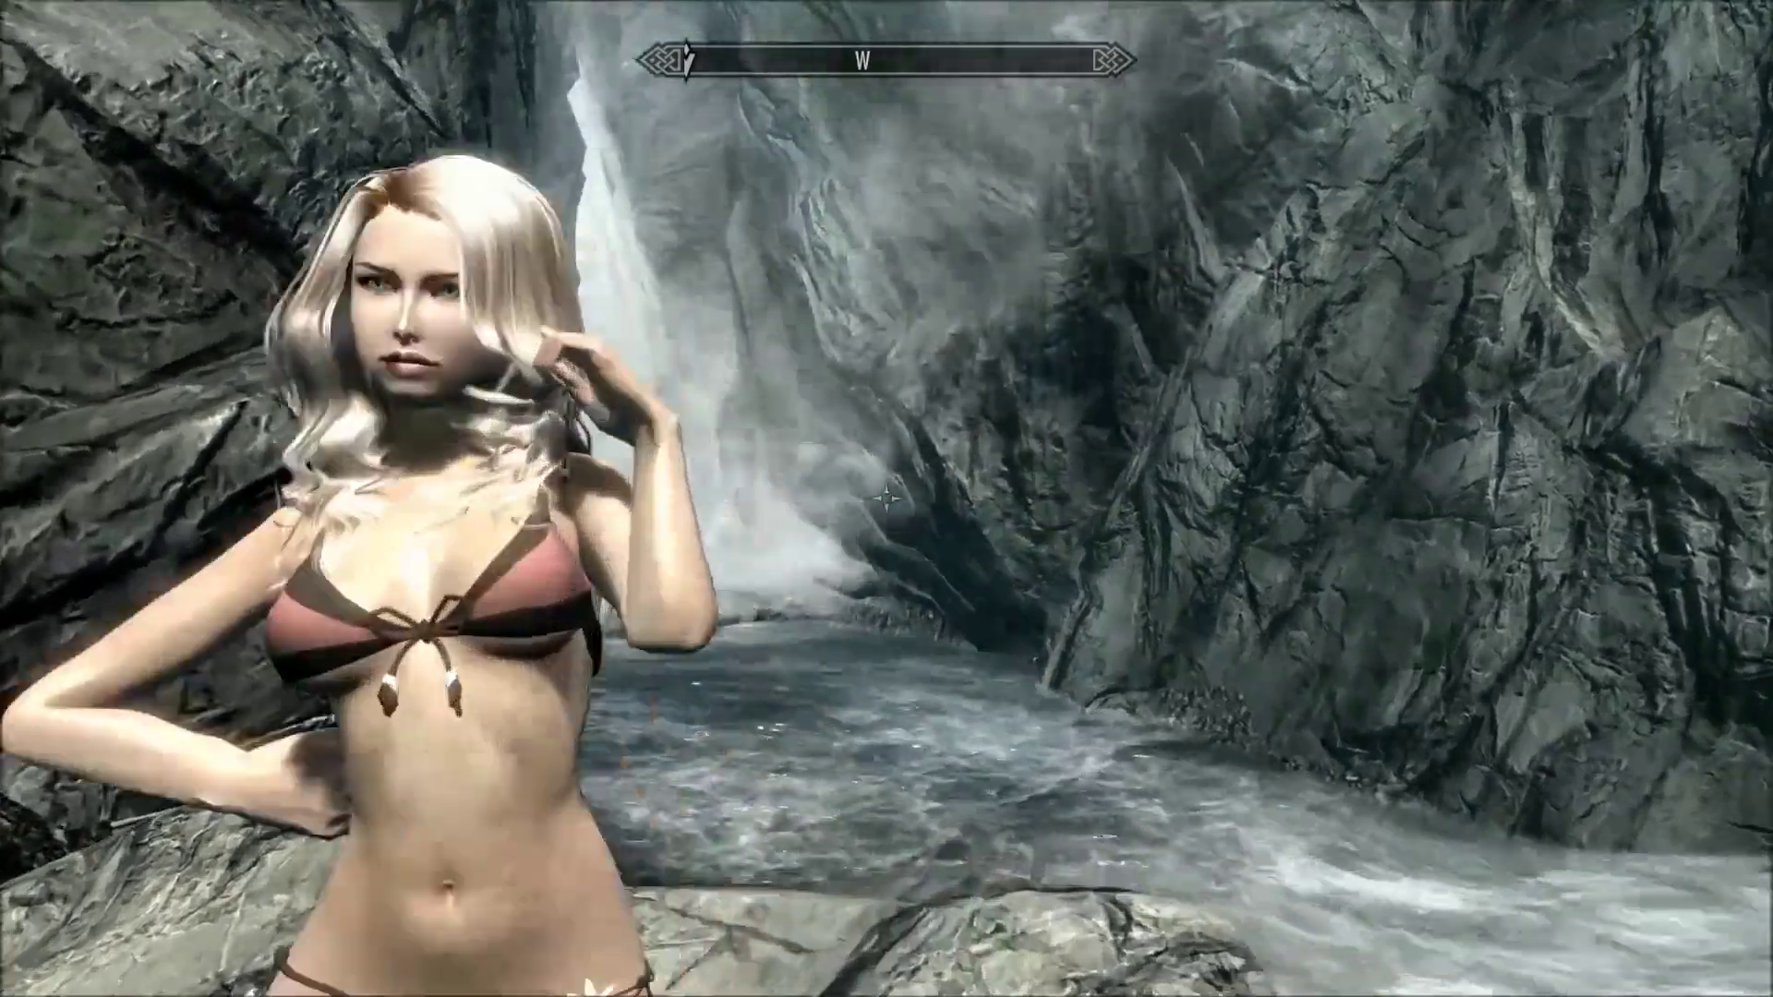
pyautogui.scroll(-1, 886, 499)
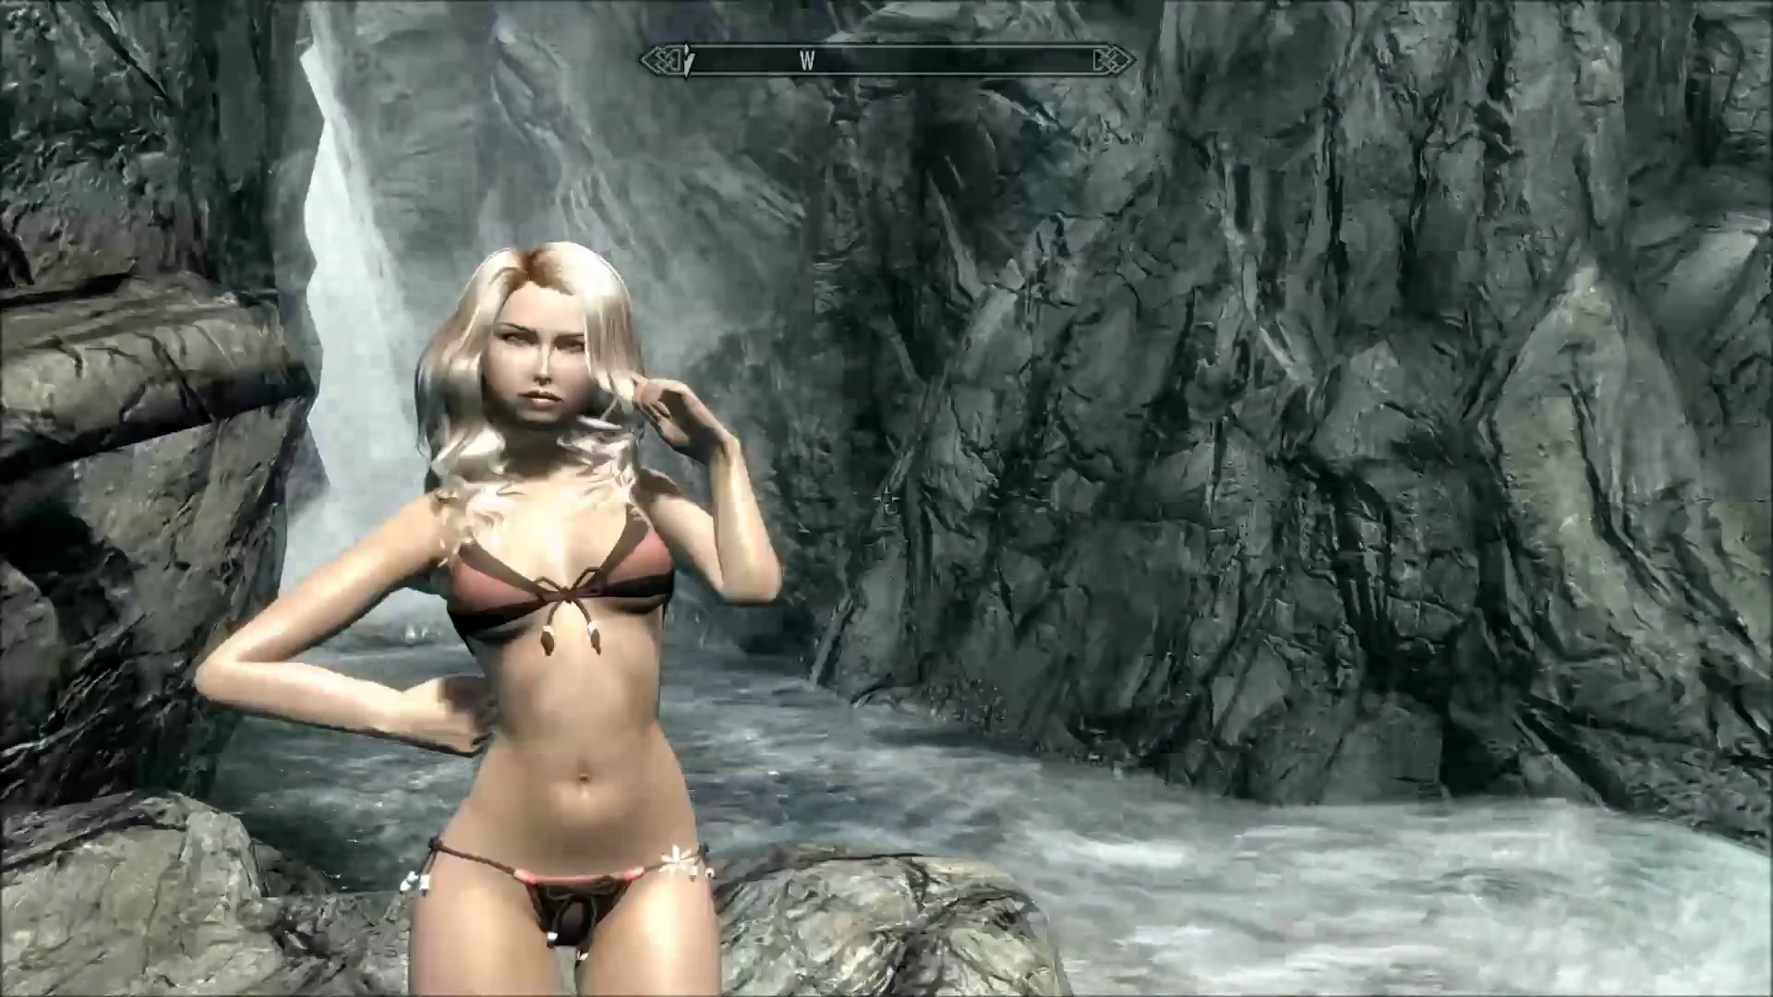
pyautogui.scroll(-2, 887, 499)
pyautogui.scroll(-2, 886, 499)
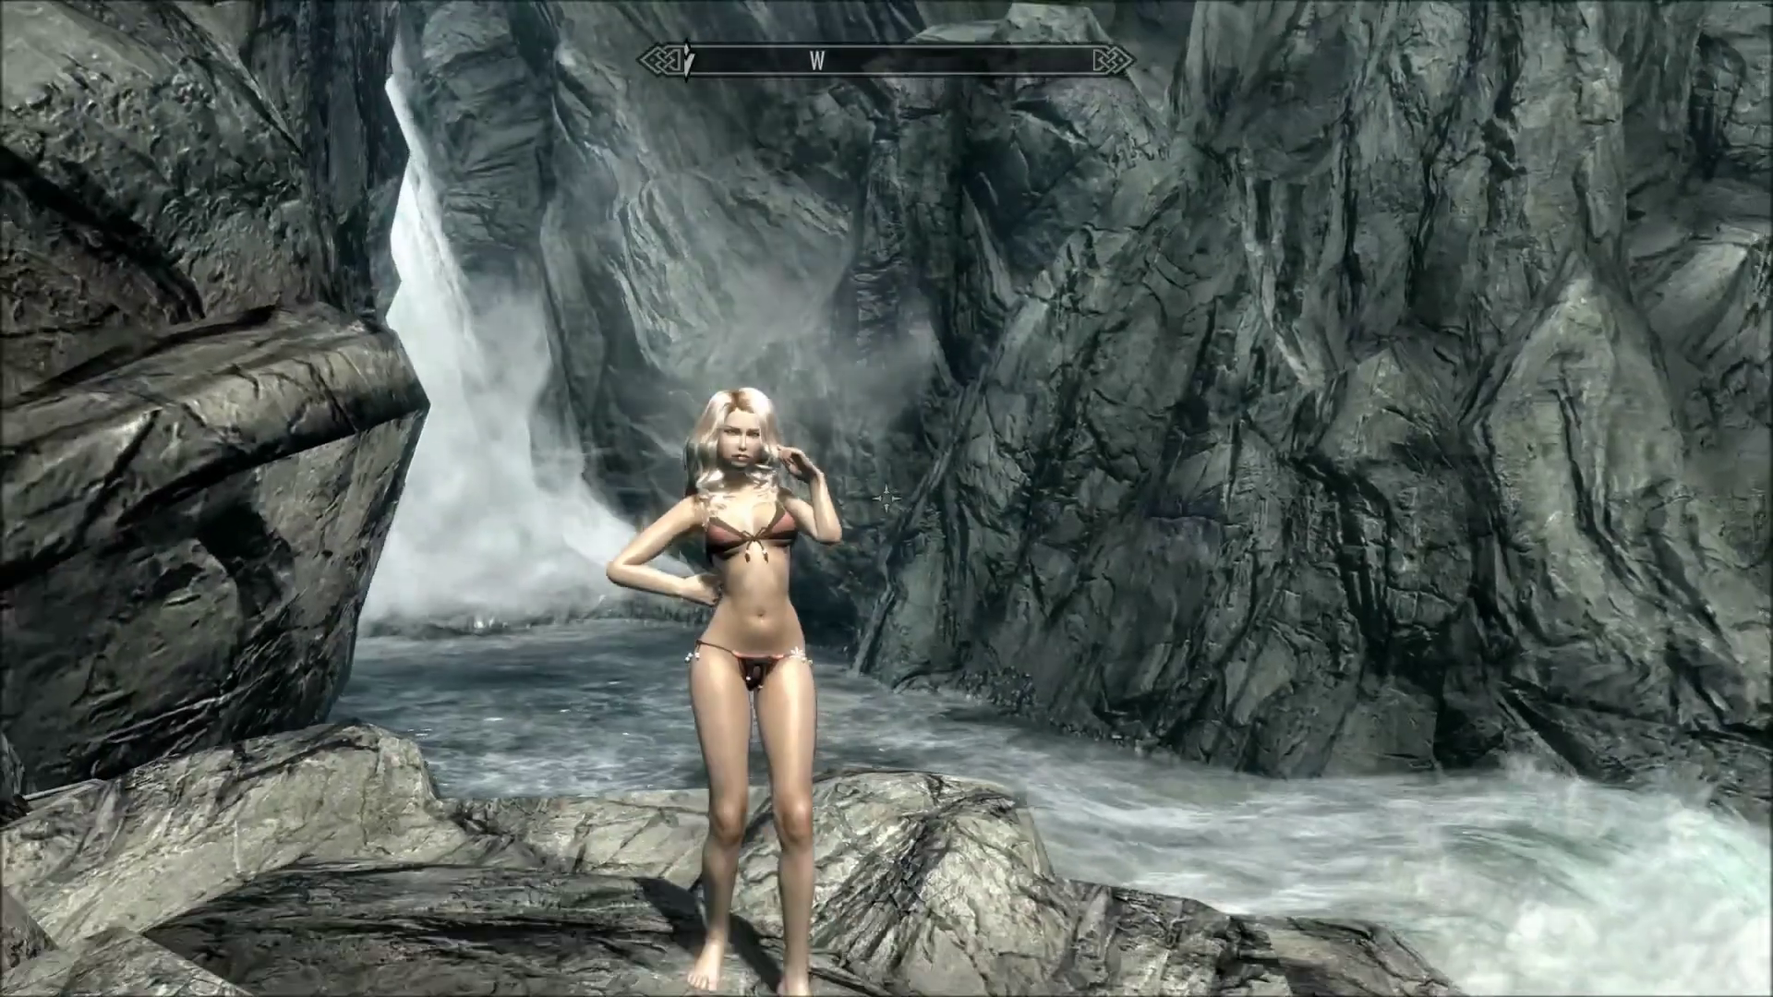